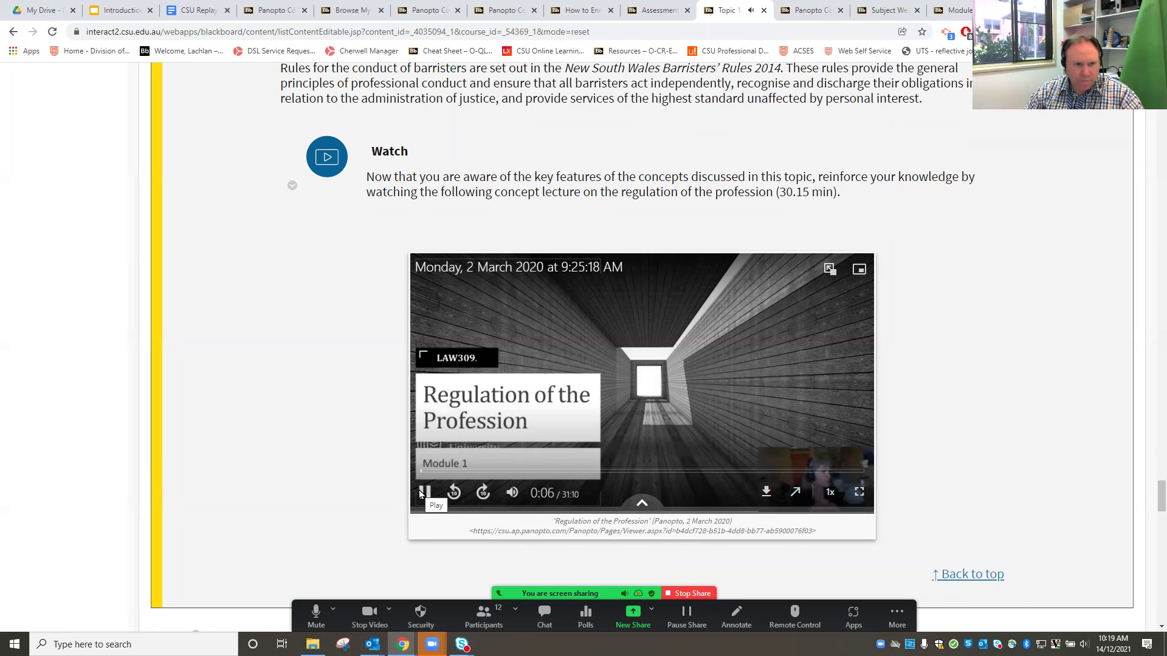
Pause the embedded Regulation of the Profession lecture, and look through the pre-recorded concept lectures in the ADV105 Panopto Content folder.
{"action": "left_click", "coordinate": [419, 489]}
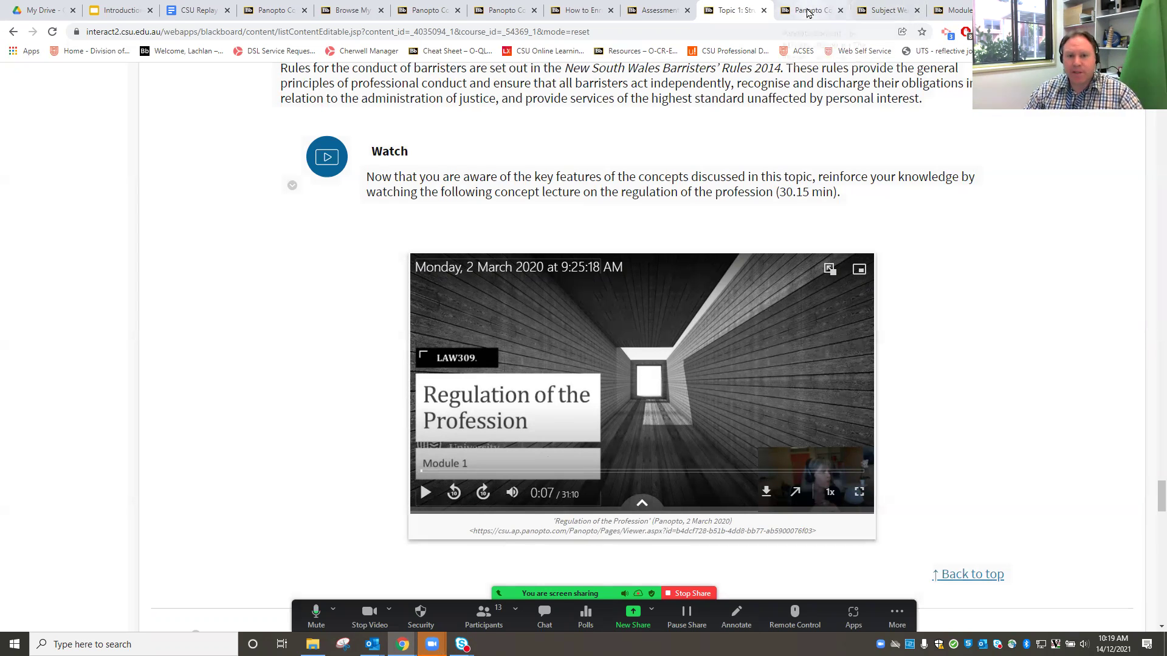
{"action": "left_click", "coordinate": [808, 11]}
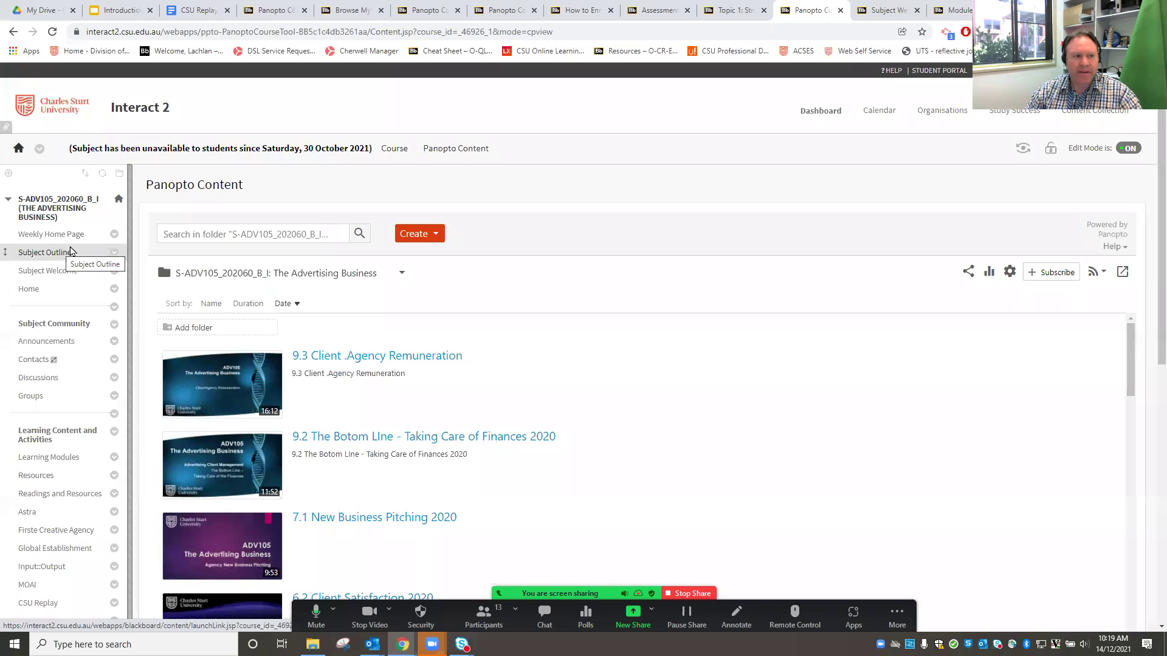
{"action": "scroll", "coordinate": [708, 265], "scroll_direction": "down", "scroll_amount": 1}
{"action": "scroll", "coordinate": [708, 266], "scroll_direction": "down", "scroll_amount": 1}
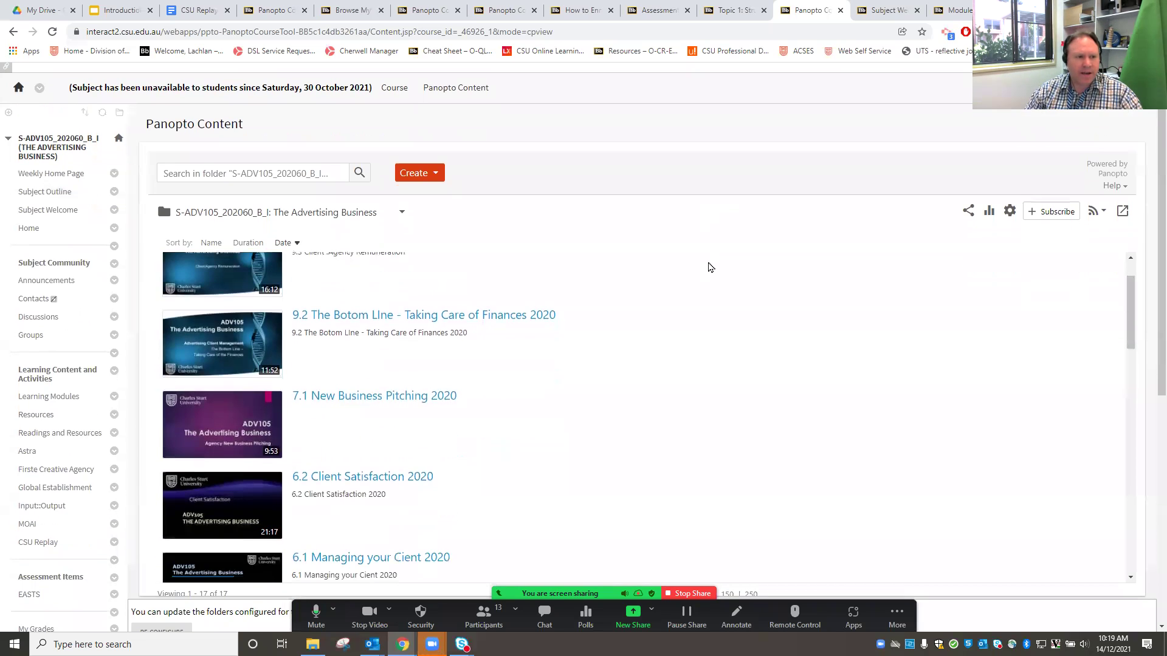
{"action": "scroll", "coordinate": [707, 266], "scroll_direction": "up", "scroll_amount": 1}
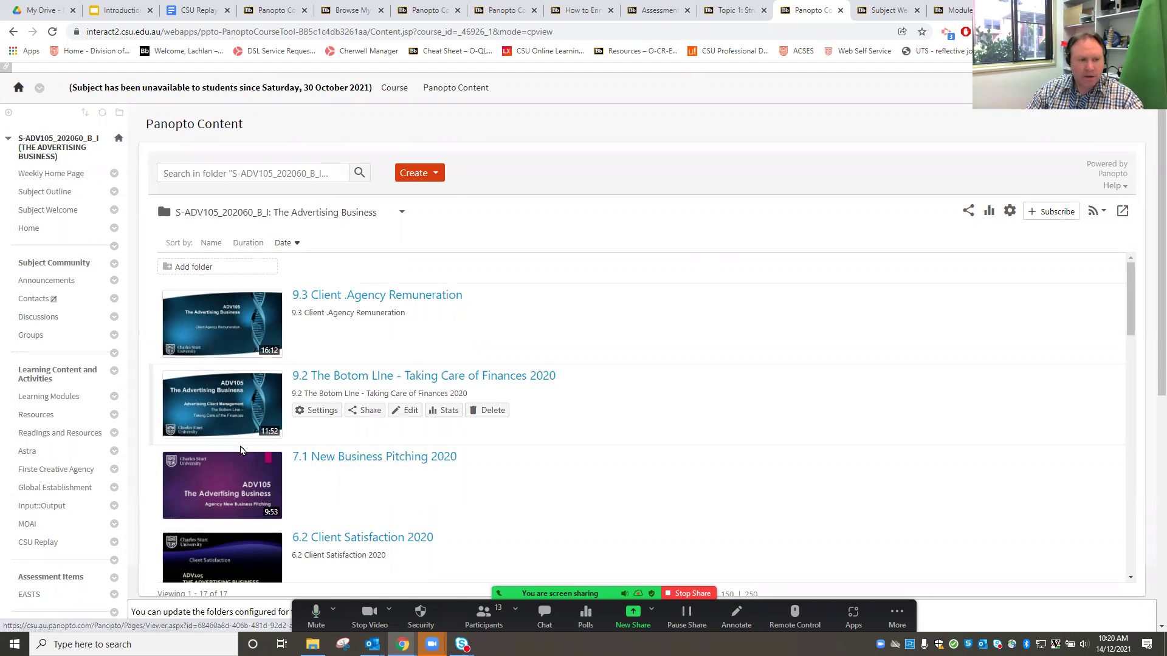
{"action": "scroll", "coordinate": [243, 450], "scroll_direction": "down", "scroll_amount": 4}
{"action": "scroll", "coordinate": [242, 485], "scroll_direction": "down", "scroll_amount": 3}
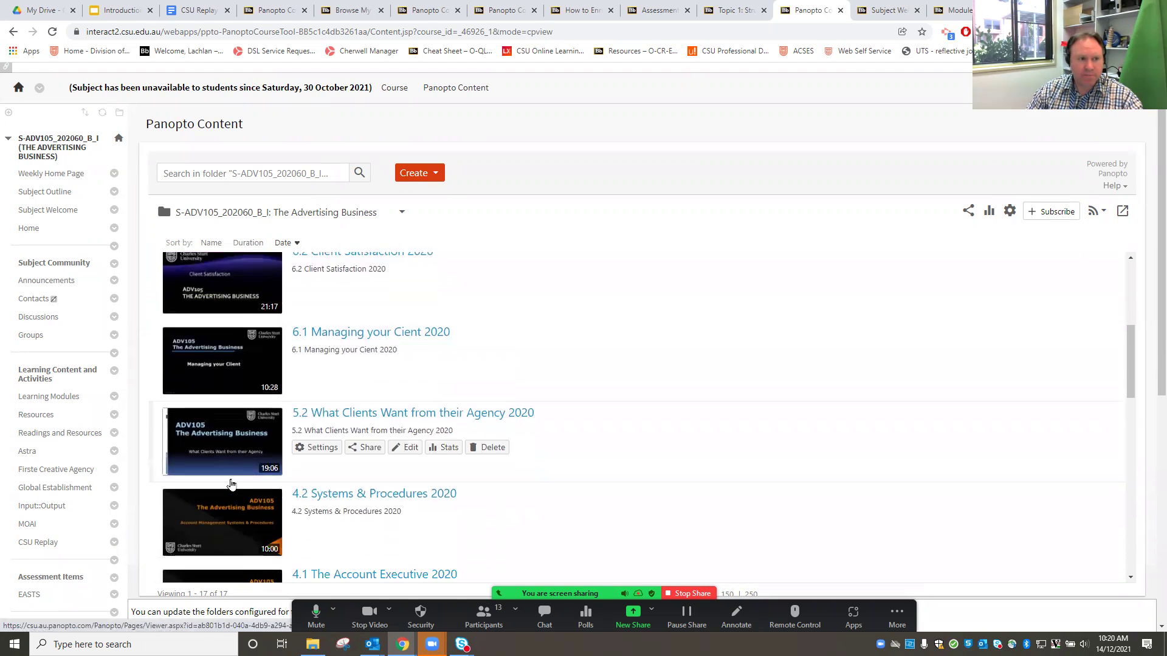
{"action": "scroll", "coordinate": [229, 442], "scroll_direction": "down", "scroll_amount": 1}
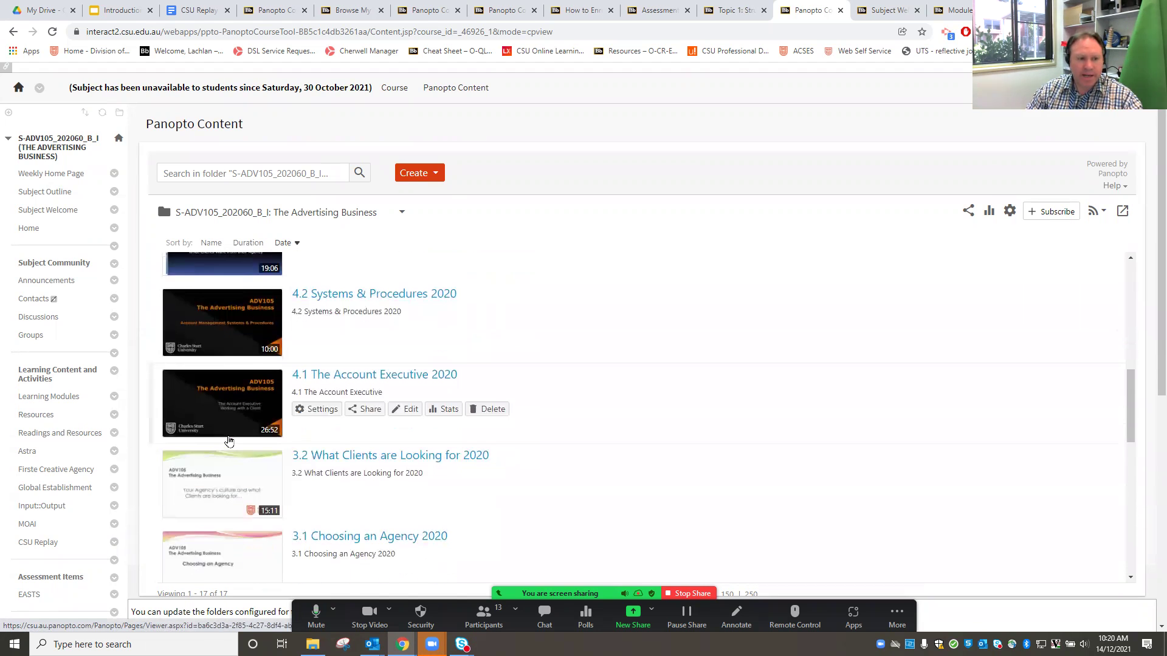
{"action": "scroll", "coordinate": [229, 441], "scroll_direction": "down", "scroll_amount": 3}
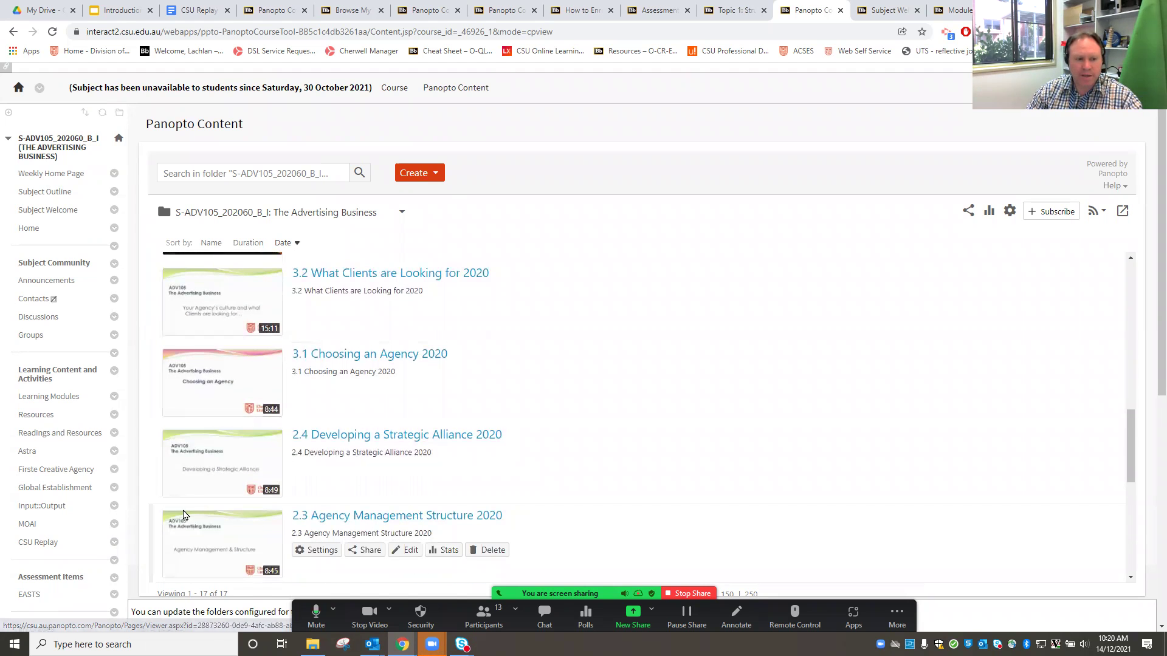
{"action": "scroll", "coordinate": [187, 515], "scroll_direction": "down", "scroll_amount": 1}
{"action": "scroll", "coordinate": [187, 515], "scroll_direction": "down", "scroll_amount": 1}
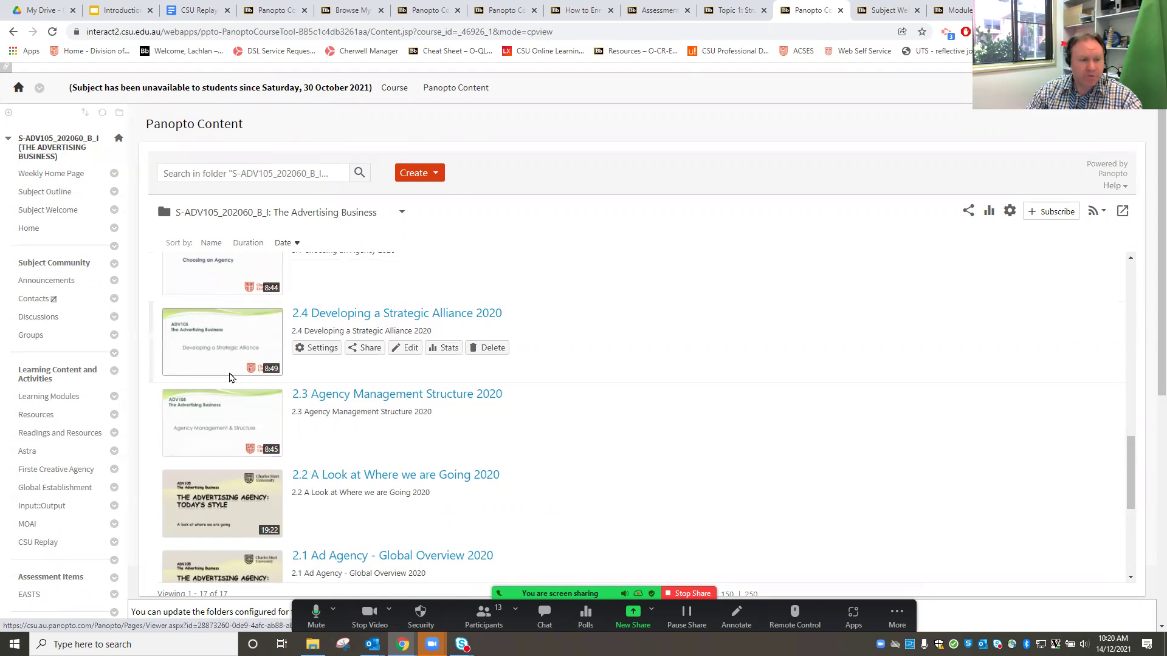
{"action": "scroll", "coordinate": [226, 419], "scroll_direction": "down", "scroll_amount": 2}
{"action": "scroll", "coordinate": [226, 425], "scroll_direction": "down", "scroll_amount": 3}
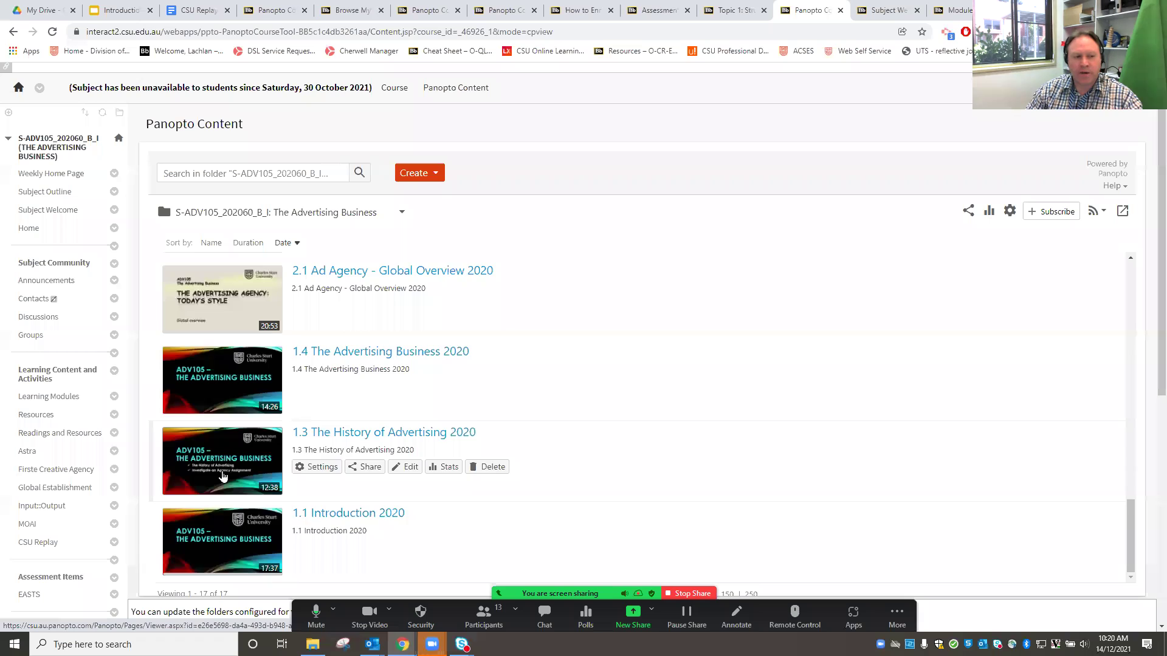
{"action": "scroll", "coordinate": [216, 470], "scroll_direction": "up", "scroll_amount": 2}
{"action": "scroll", "coordinate": [215, 469], "scroll_direction": "up", "scroll_amount": 3}
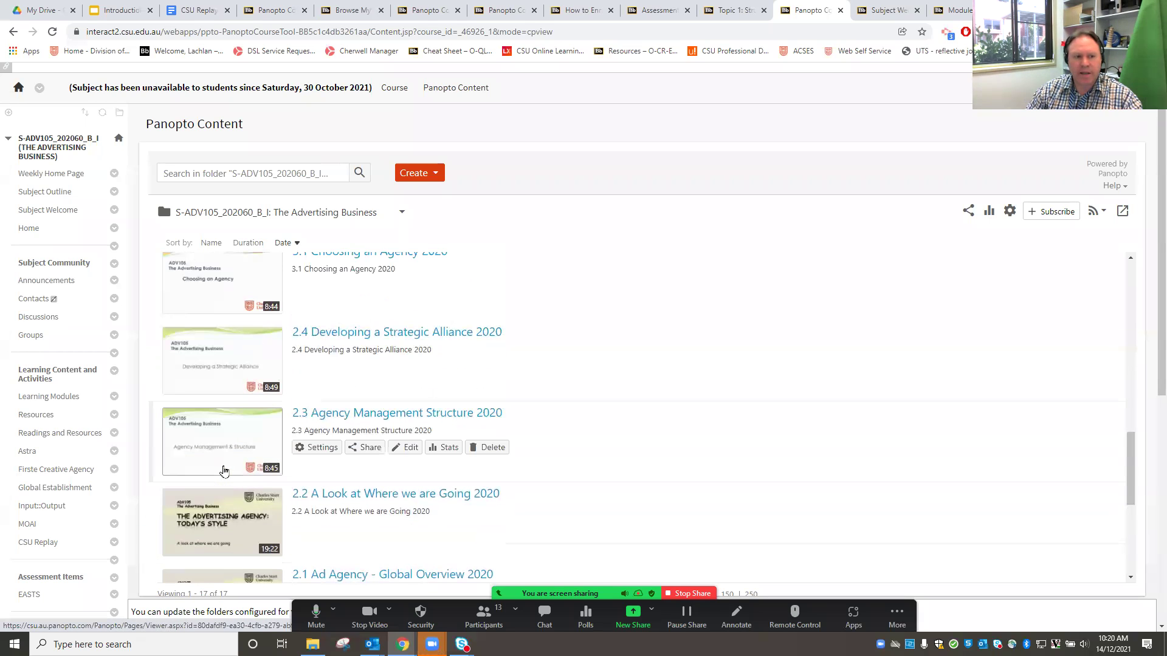
{"action": "scroll", "coordinate": [224, 471], "scroll_direction": "up", "scroll_amount": 10}
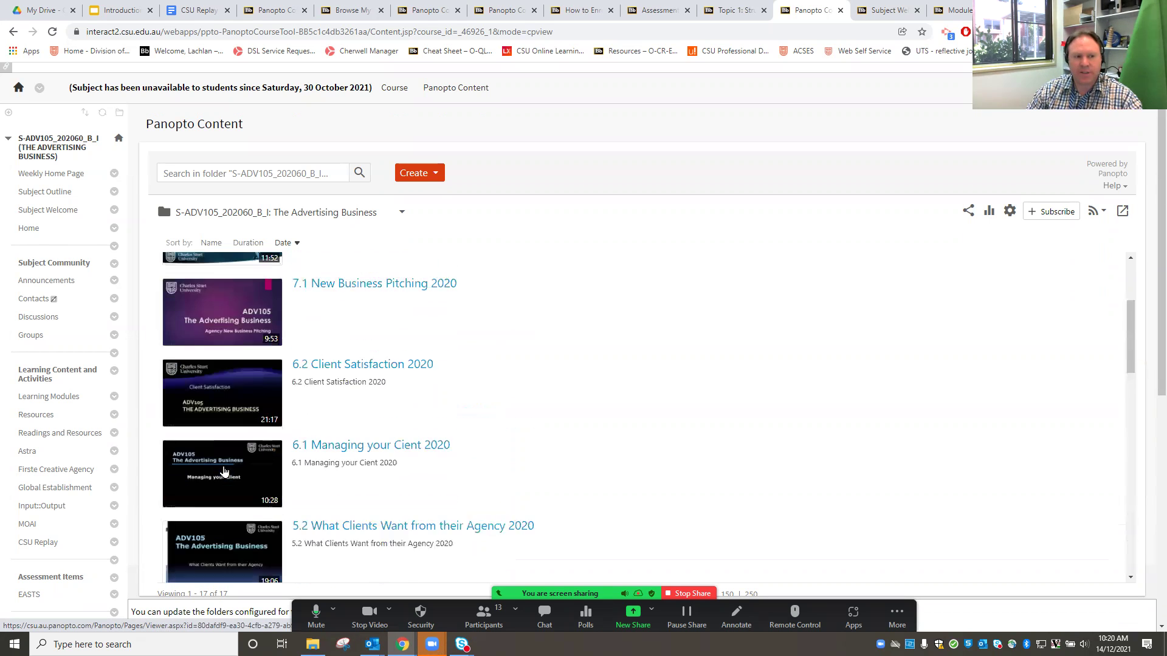
{"action": "scroll", "coordinate": [223, 471], "scroll_direction": "up", "scroll_amount": 3}
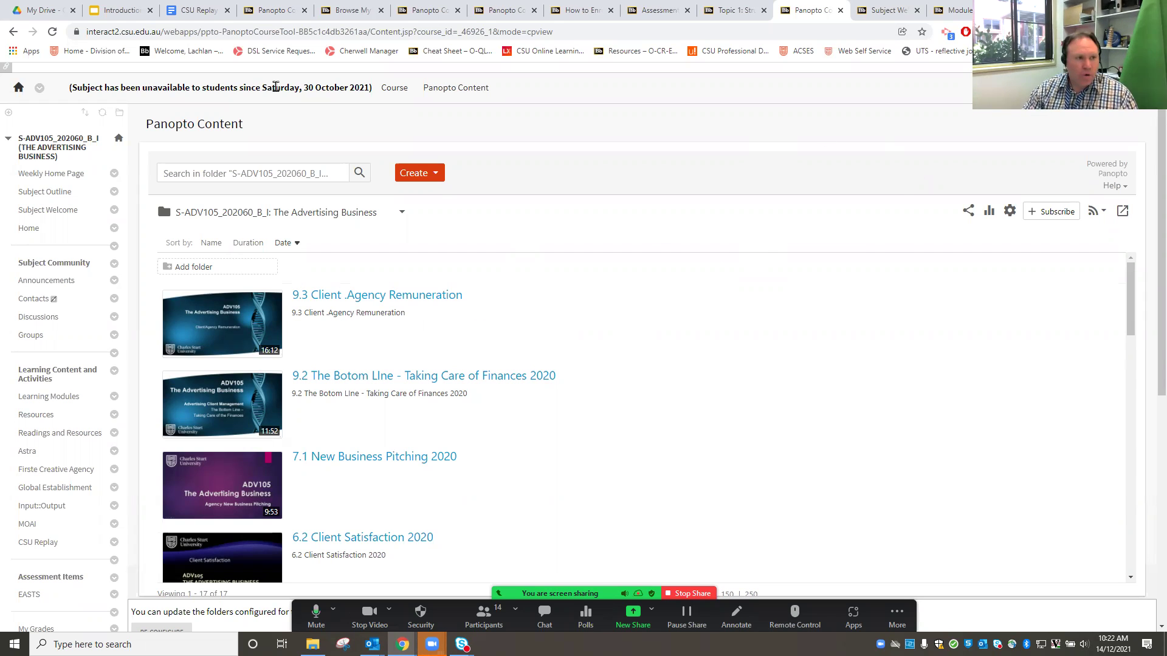
Show the Tool Walk-through slide in the Introduction to CSU Replay (Panopto) workshop presentation.
{"action": "left_click", "coordinate": [117, 11]}
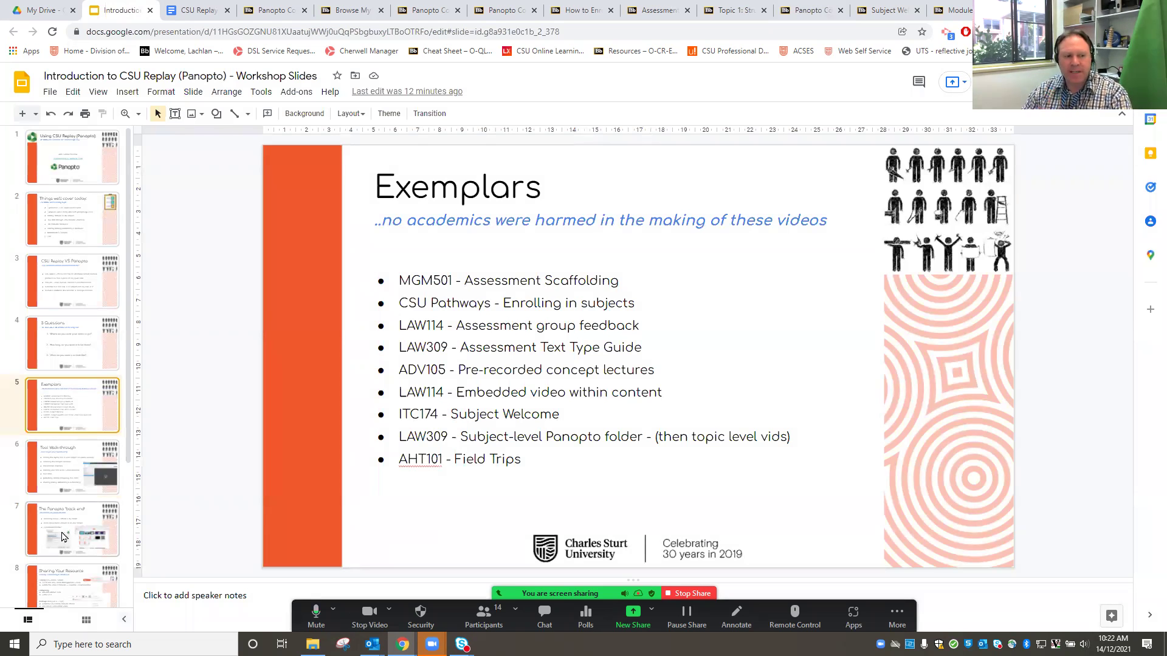
{"action": "left_click", "coordinate": [64, 466]}
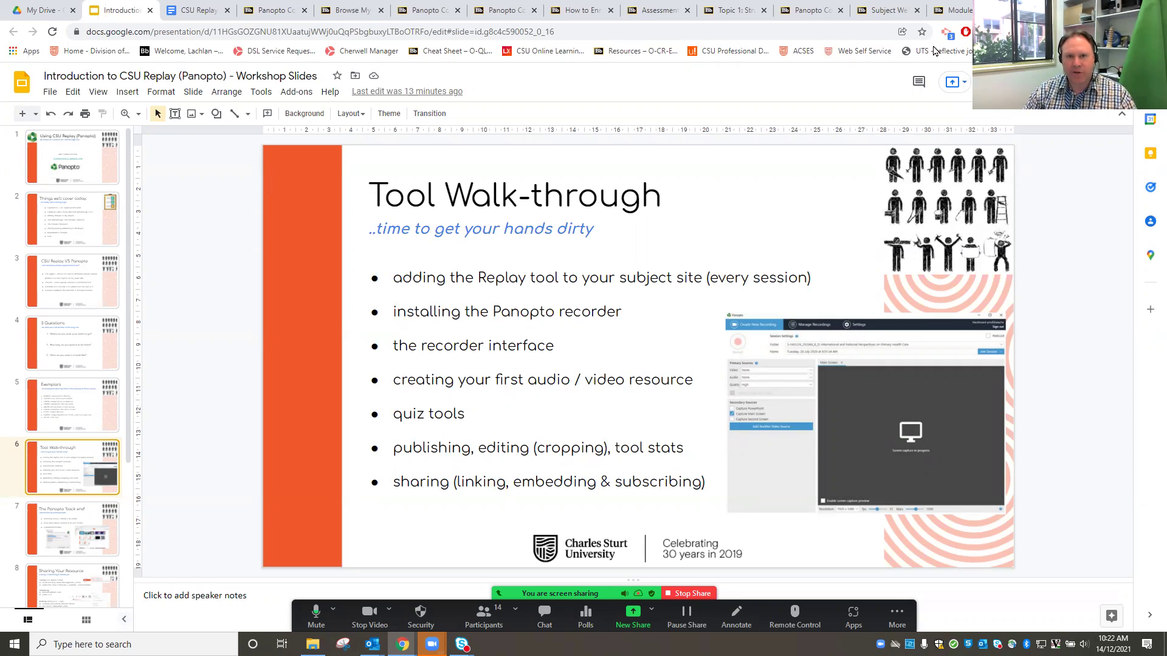
In the sandpit site's Panopto Content page, dismiss the recording dialog and reopen the site's CSU Replay tool.
{"action": "left_click", "coordinate": [277, 13]}
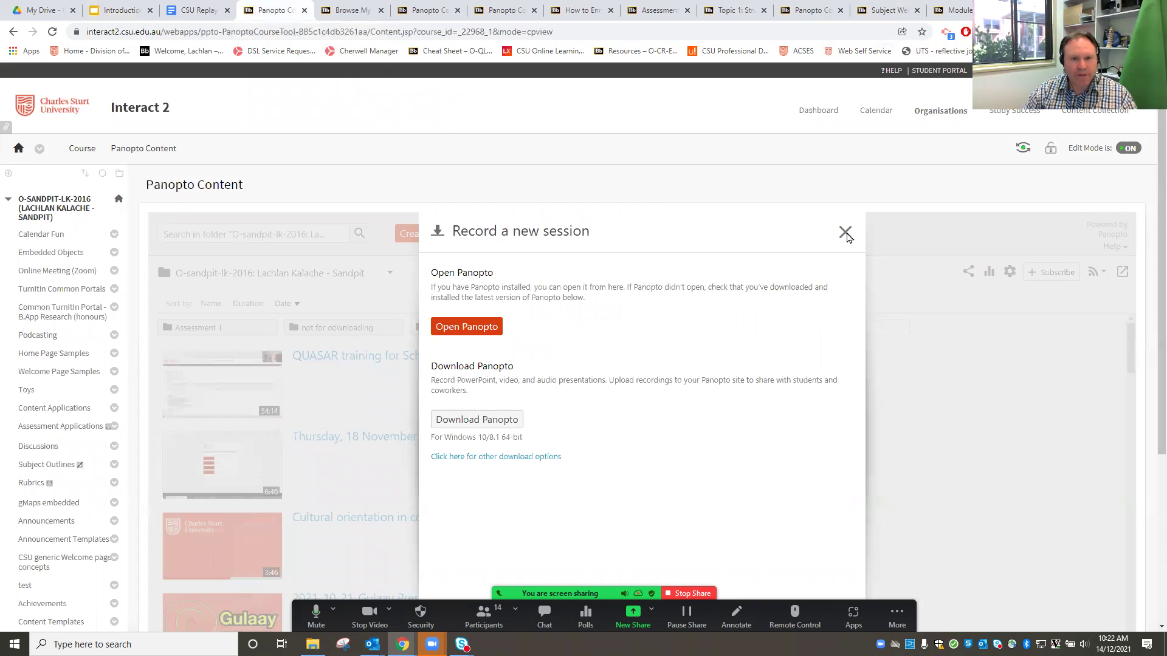
{"action": "left_click", "coordinate": [845, 233]}
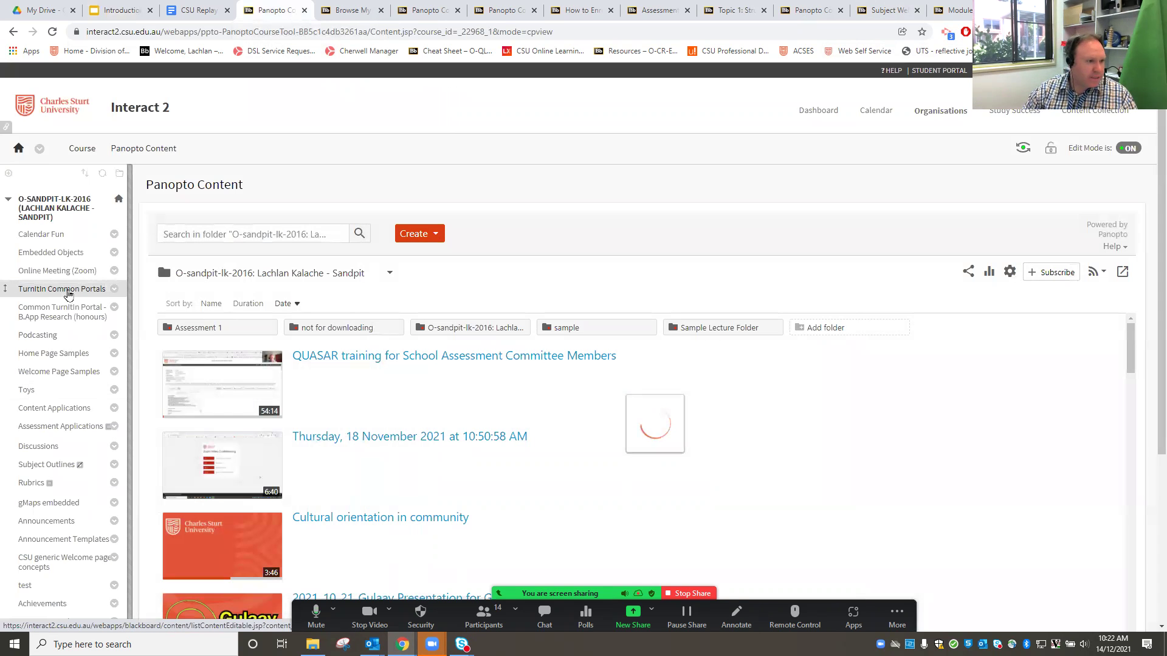
{"action": "scroll", "coordinate": [73, 464], "scroll_direction": "down", "scroll_amount": 3}
{"action": "left_click", "coordinate": [38, 459]}
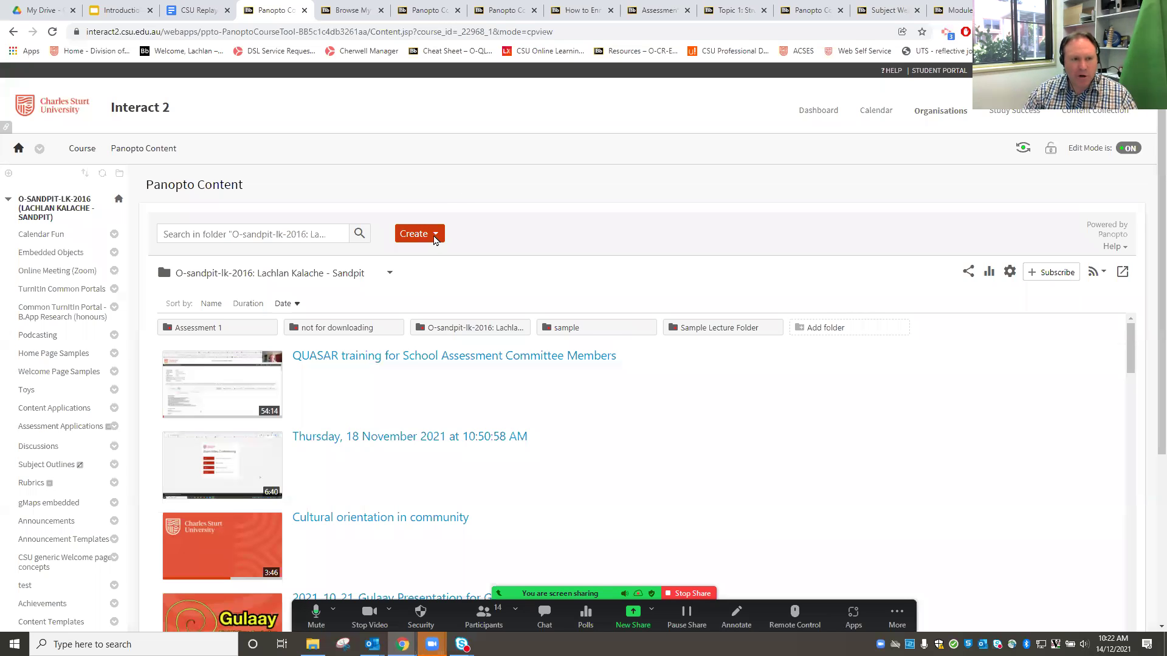
Create a new session in the sandpit folder using Panopto for Windows.
{"action": "left_click", "coordinate": [435, 237]}
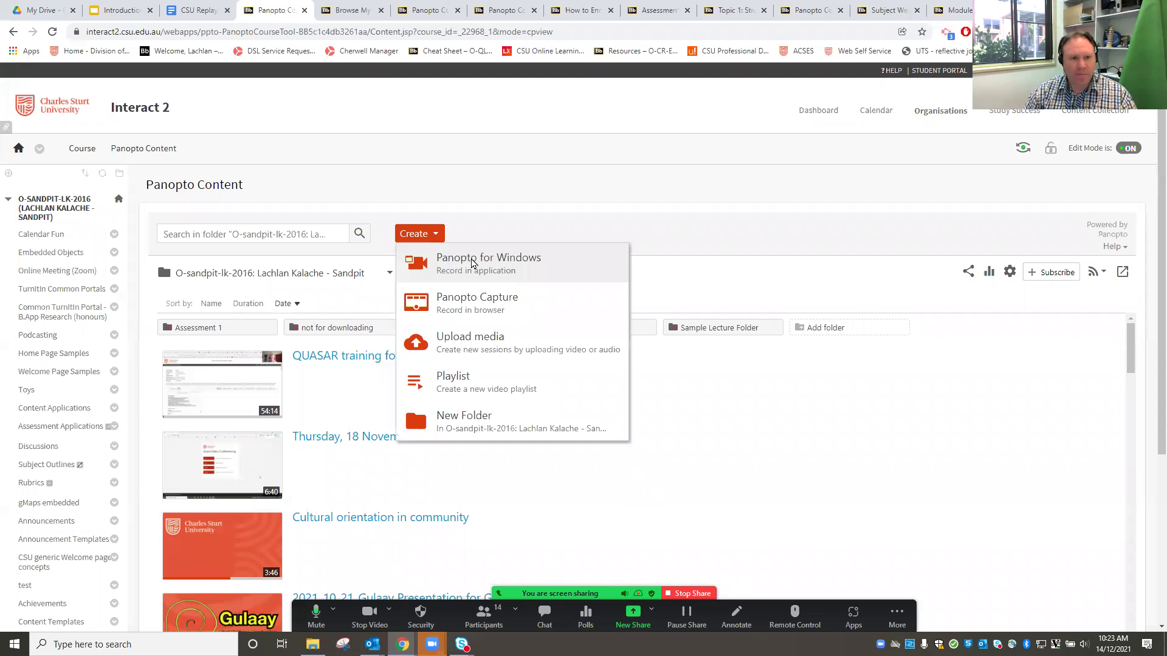
{"action": "left_click", "coordinate": [448, 262]}
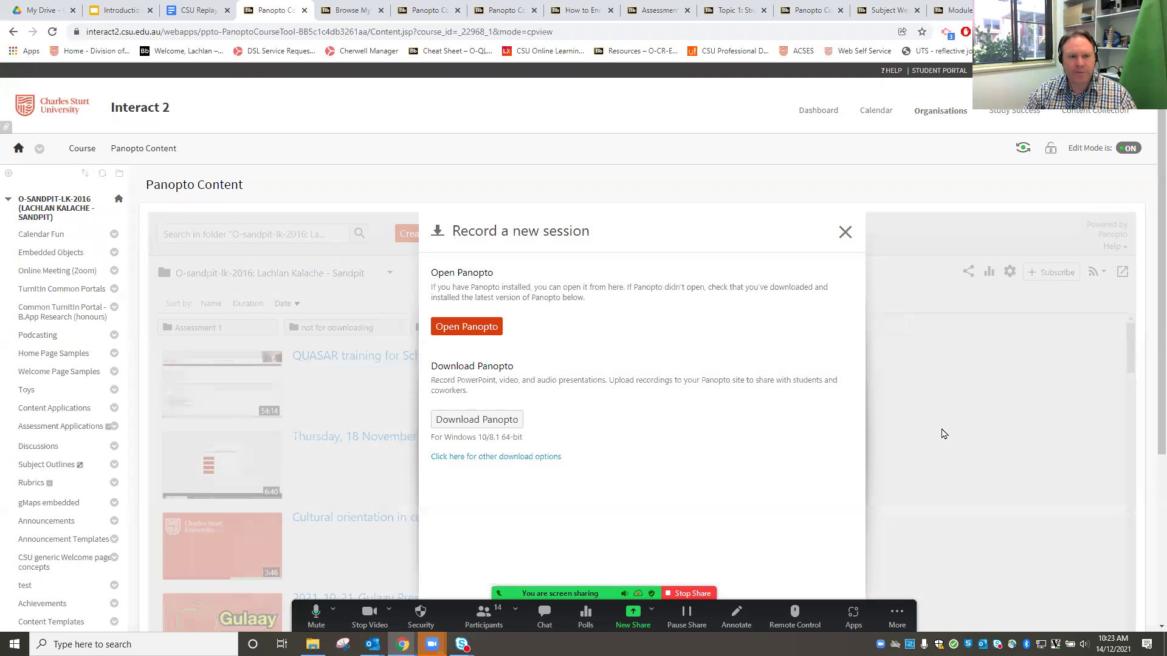
{"action": "scroll", "coordinate": [1015, 437], "scroll_direction": "down", "scroll_amount": 1}
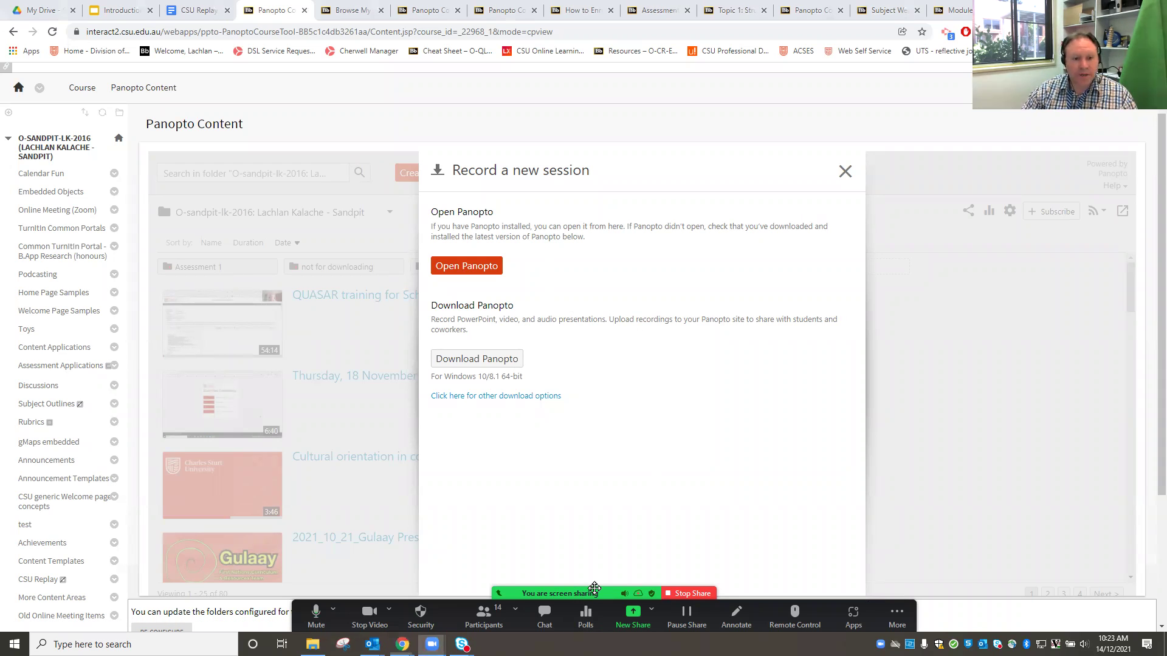
Launch the Panopto recorder, and free the webcam by stopping the Zoom meeting video and dismissing the device error.
{"action": "left_click_drag", "start_coordinate": [595, 589], "coordinate": [569, 18]}
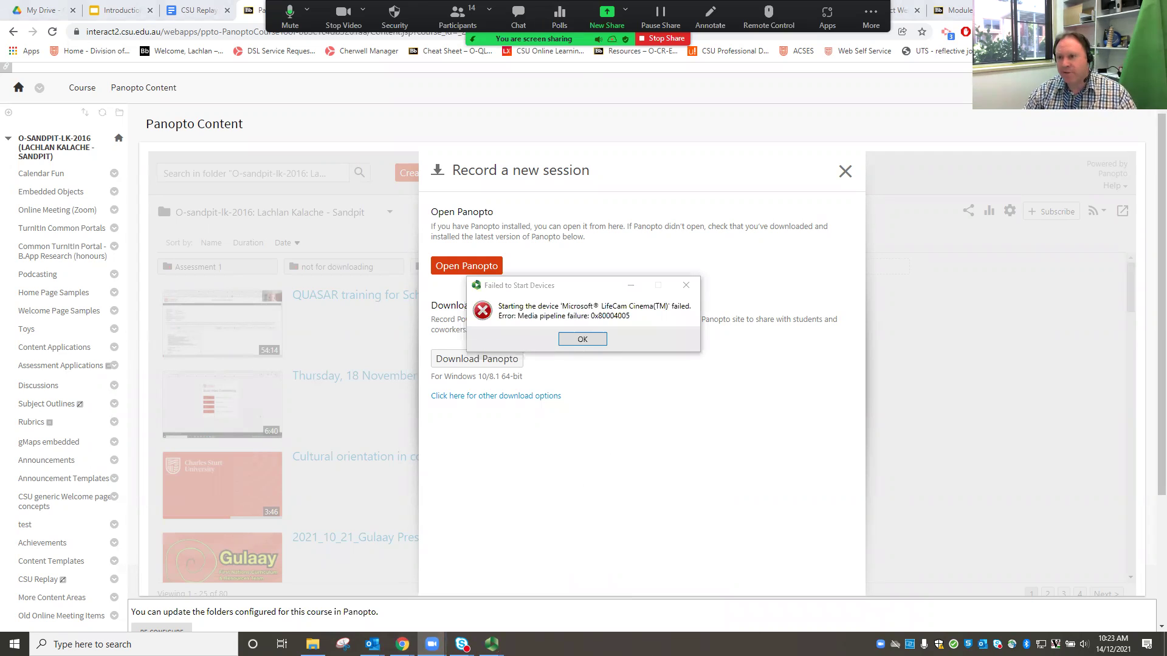
{"action": "key", "text": "alt+v"}
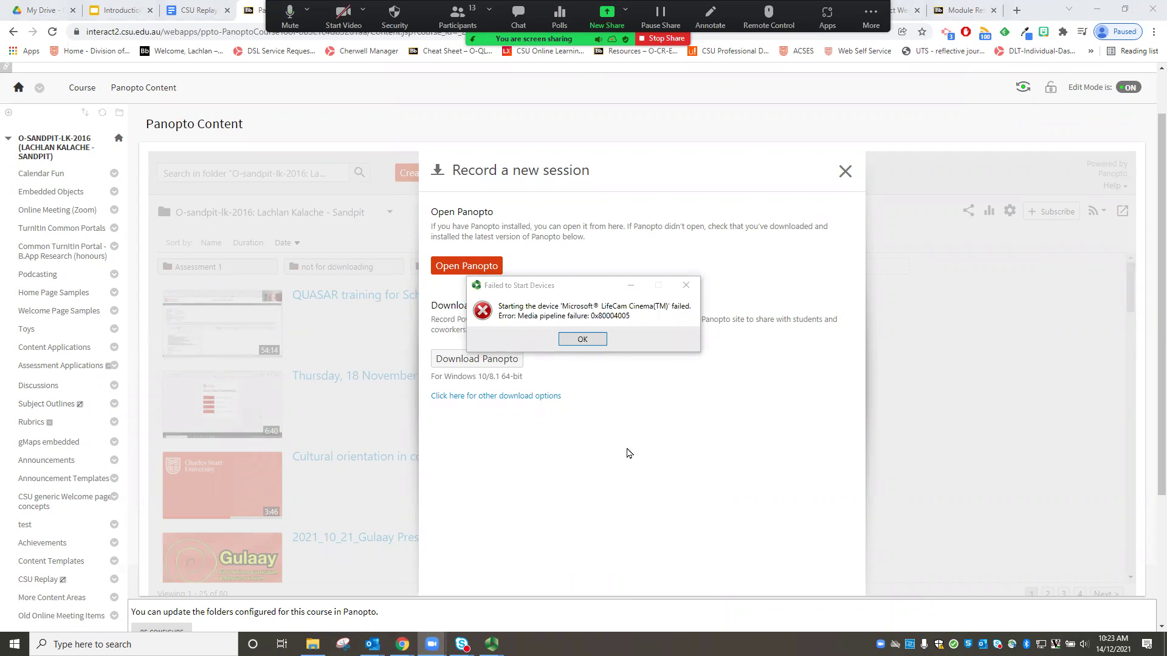
{"action": "left_click", "coordinate": [585, 340]}
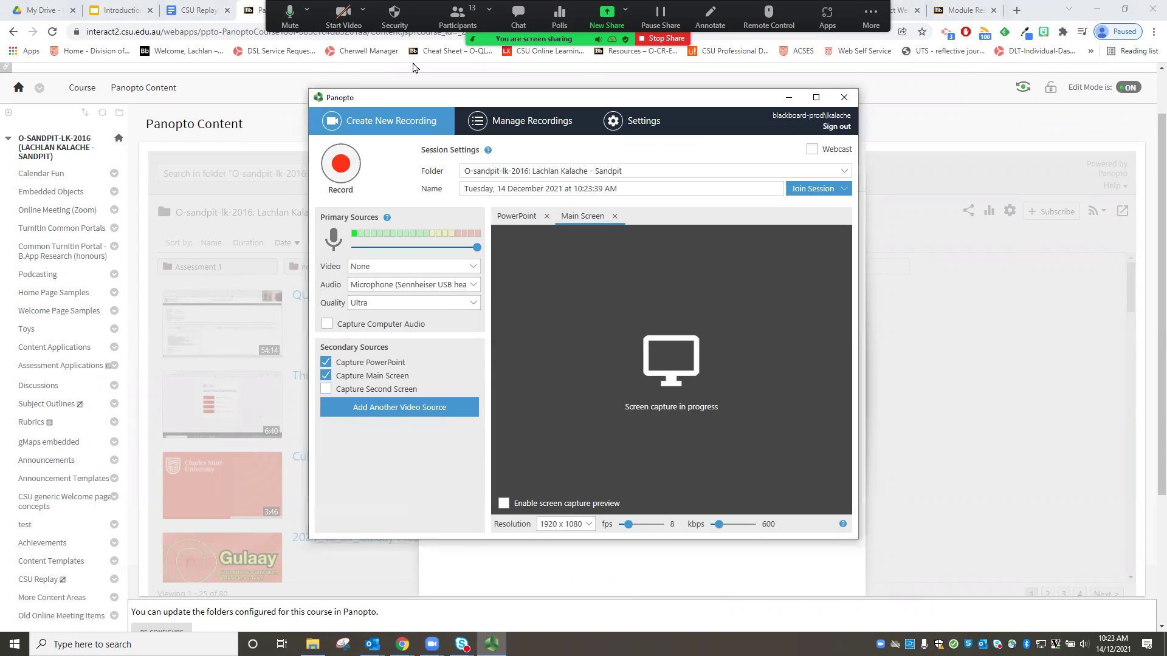
Enlarge and reposition the Panopto recorder window so that it fills most of the screen.
{"action": "left_click_drag", "start_coordinate": [857, 539], "coordinate": [970, 609]}
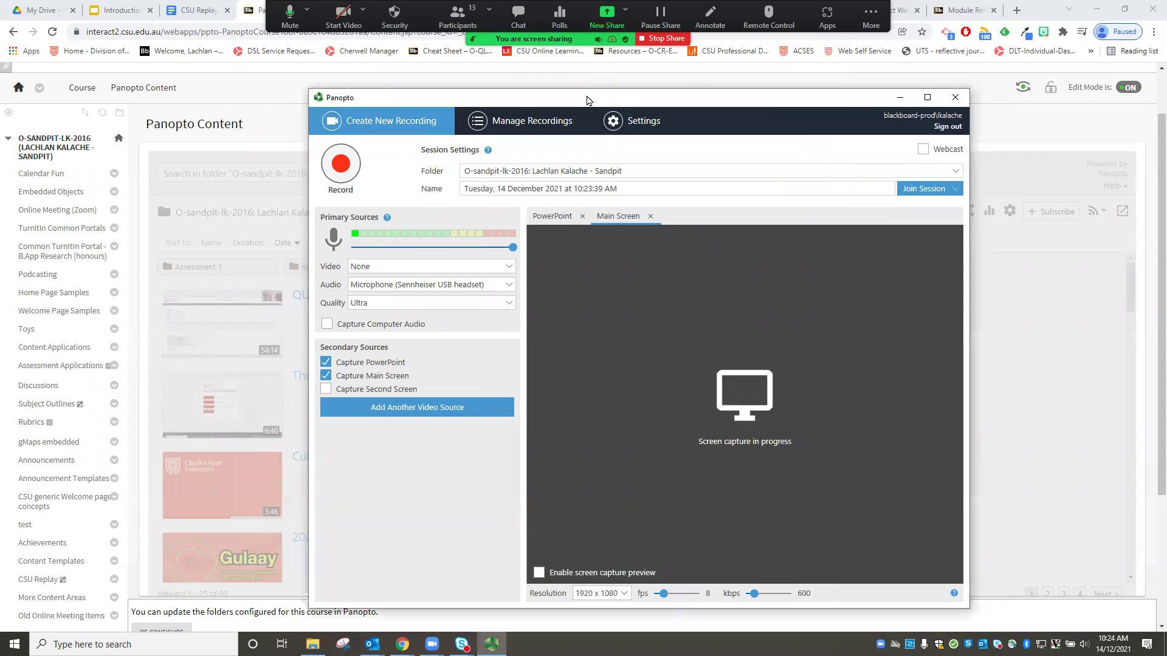
{"action": "left_click_drag", "start_coordinate": [588, 101], "coordinate": [474, 57]}
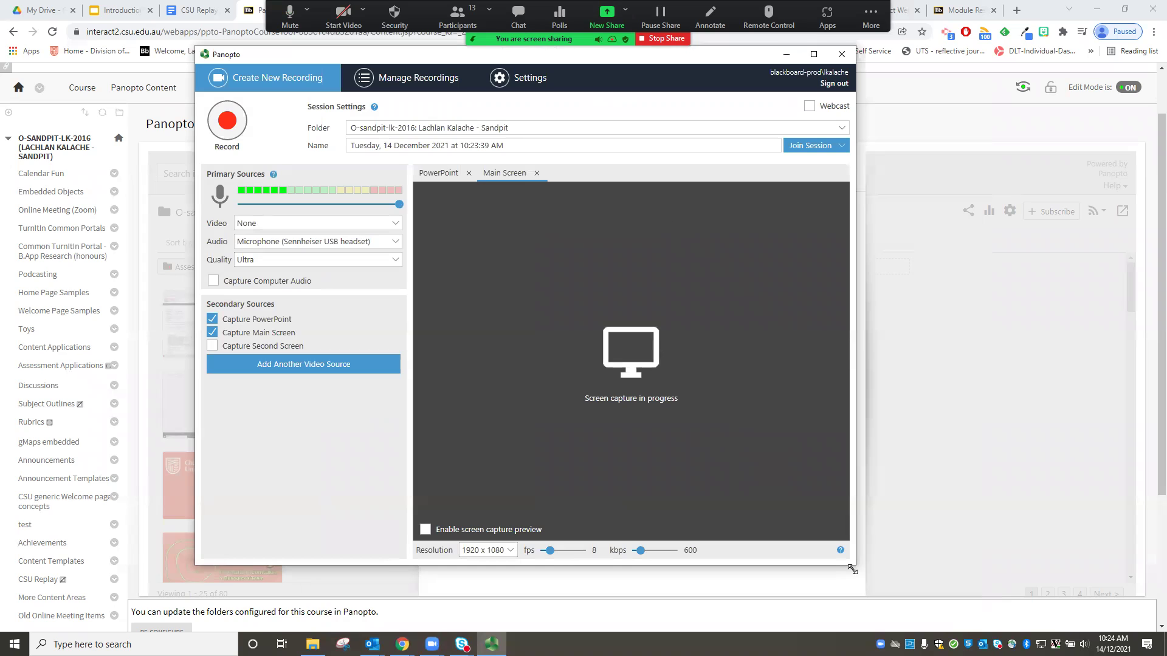
{"action": "left_click_drag", "start_coordinate": [853, 569], "coordinate": [1003, 596]}
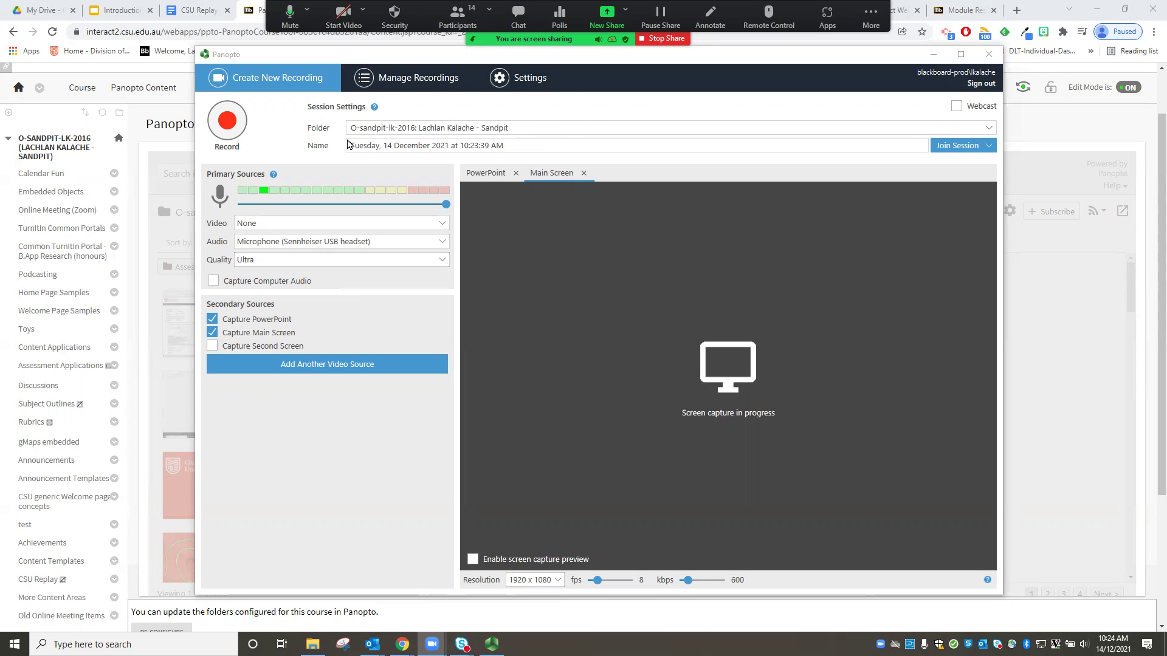
Name the new recording session "test recording for pd".
{"action": "left_click", "coordinate": [430, 144]}
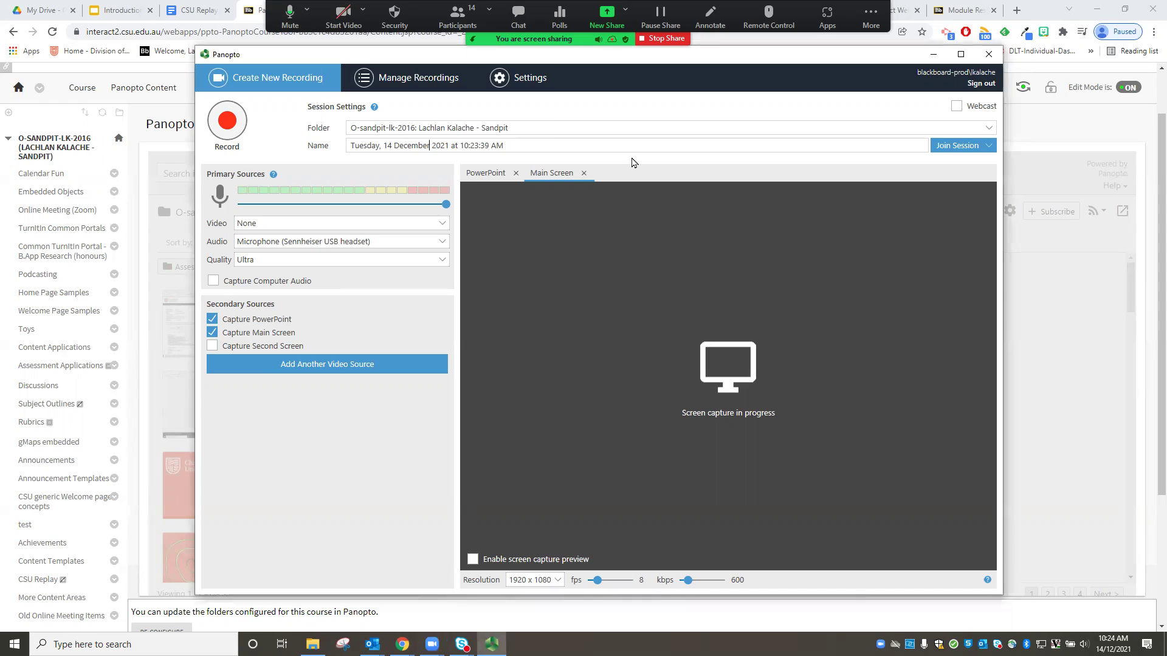
{"action": "left_click_drag", "start_coordinate": [527, 139], "coordinate": [347, 146]}
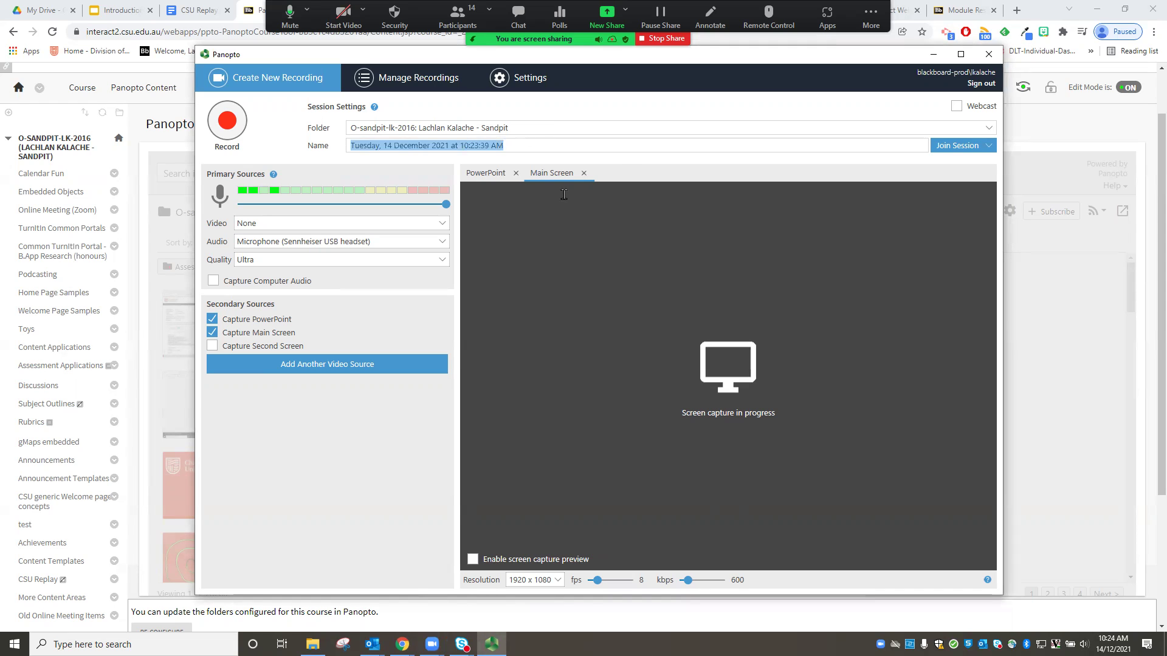
{"action": "type", "text": "test recor"}
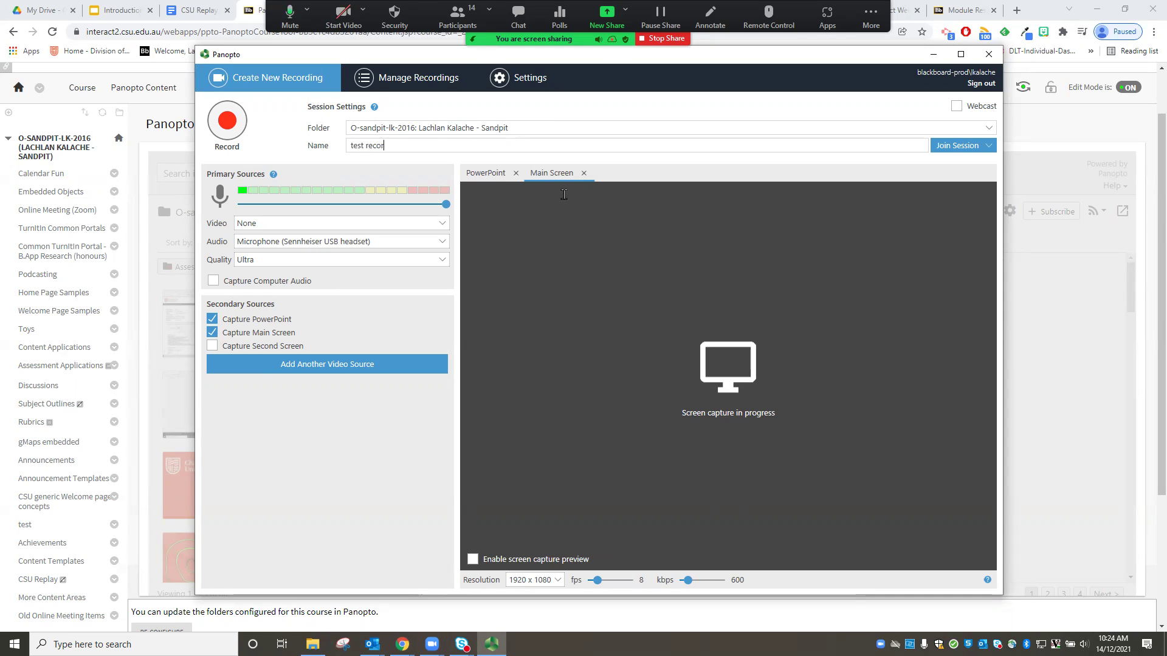
{"action": "type", "text": "ding for po"}
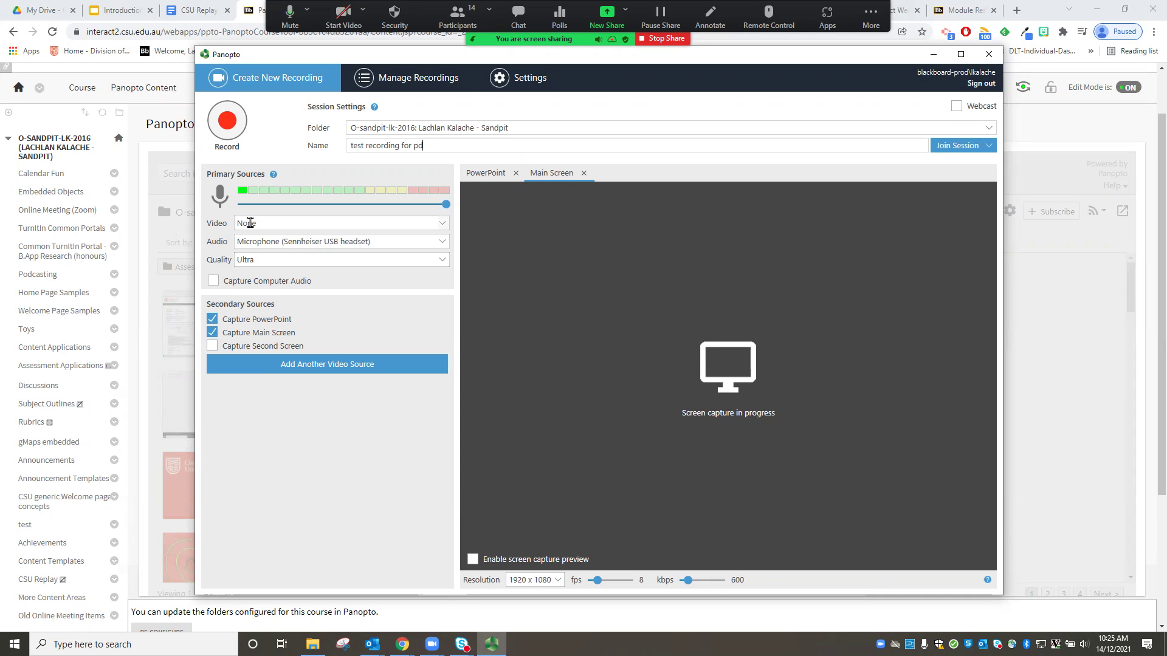
Set the primary video source to Microsoft LifeCam Cinema(TM) at Ultra quality and enable capture of computer audio.
{"action": "left_click", "coordinate": [249, 223]}
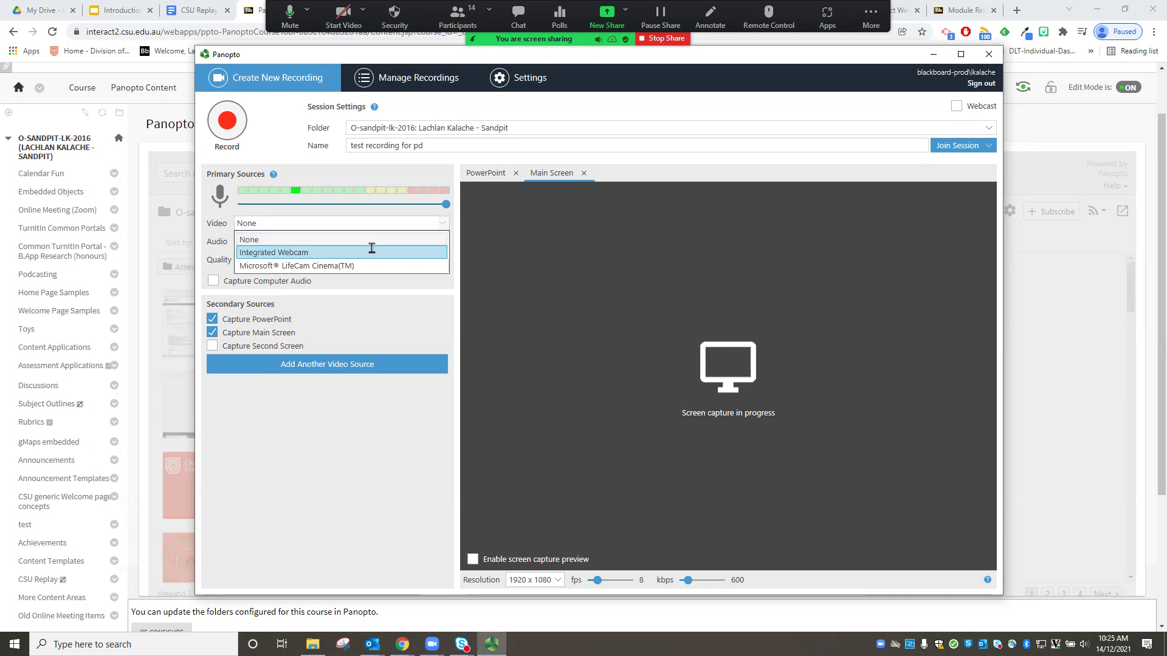
{"action": "left_click", "coordinate": [331, 266]}
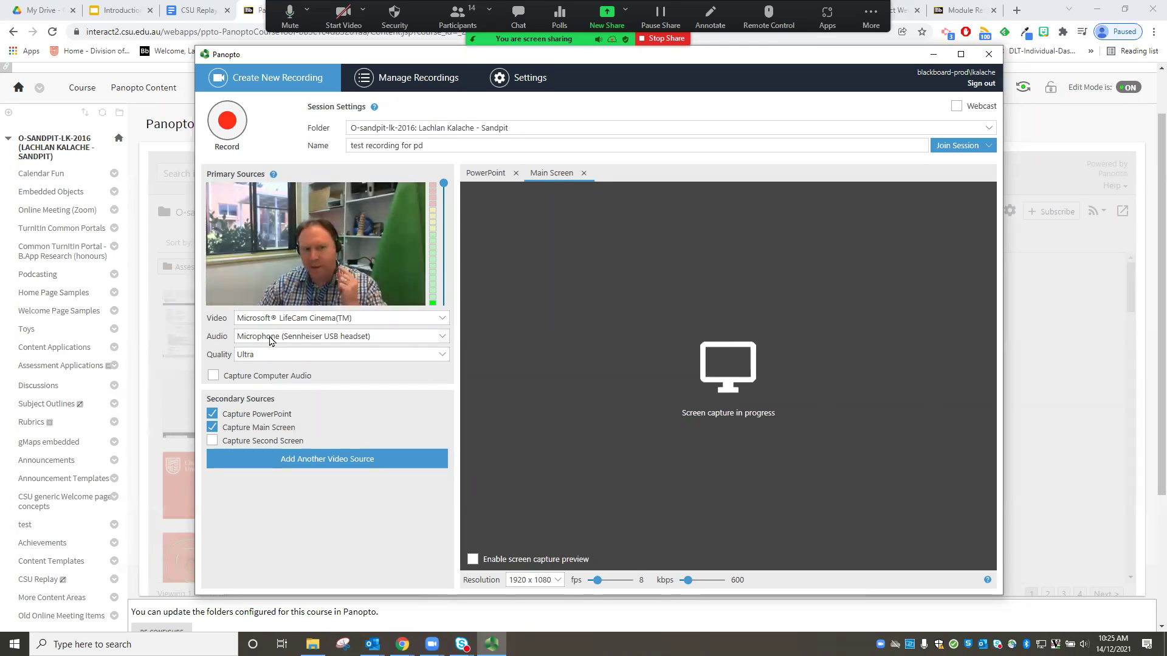
{"action": "left_click", "coordinate": [256, 356]}
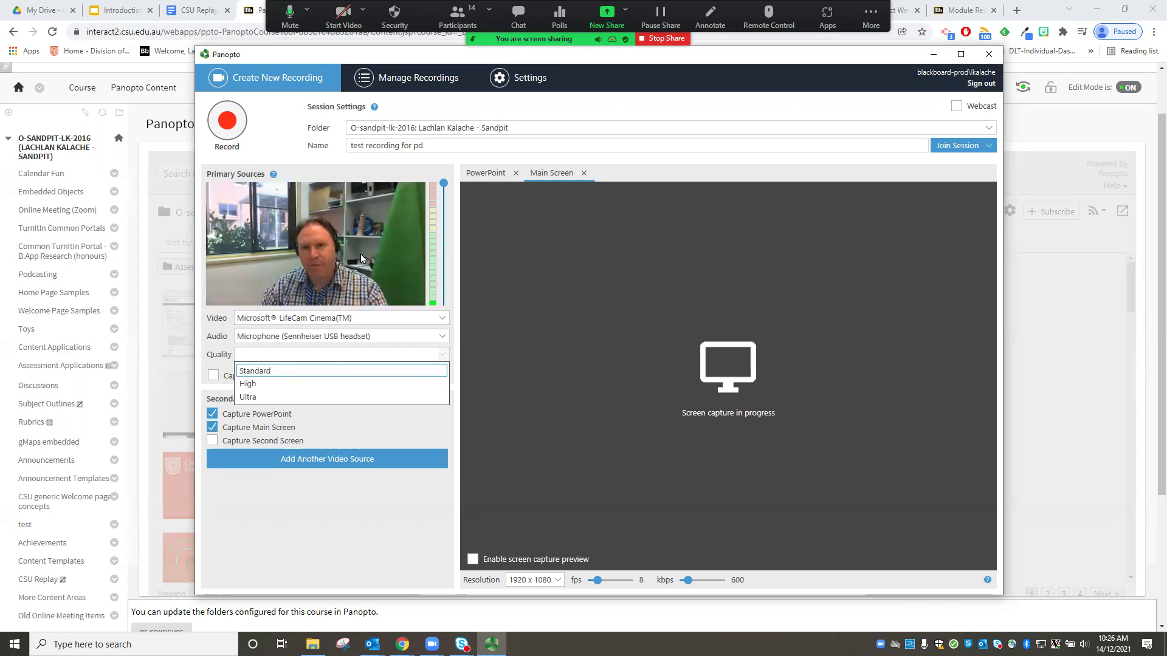
{"action": "left_click", "coordinate": [263, 399]}
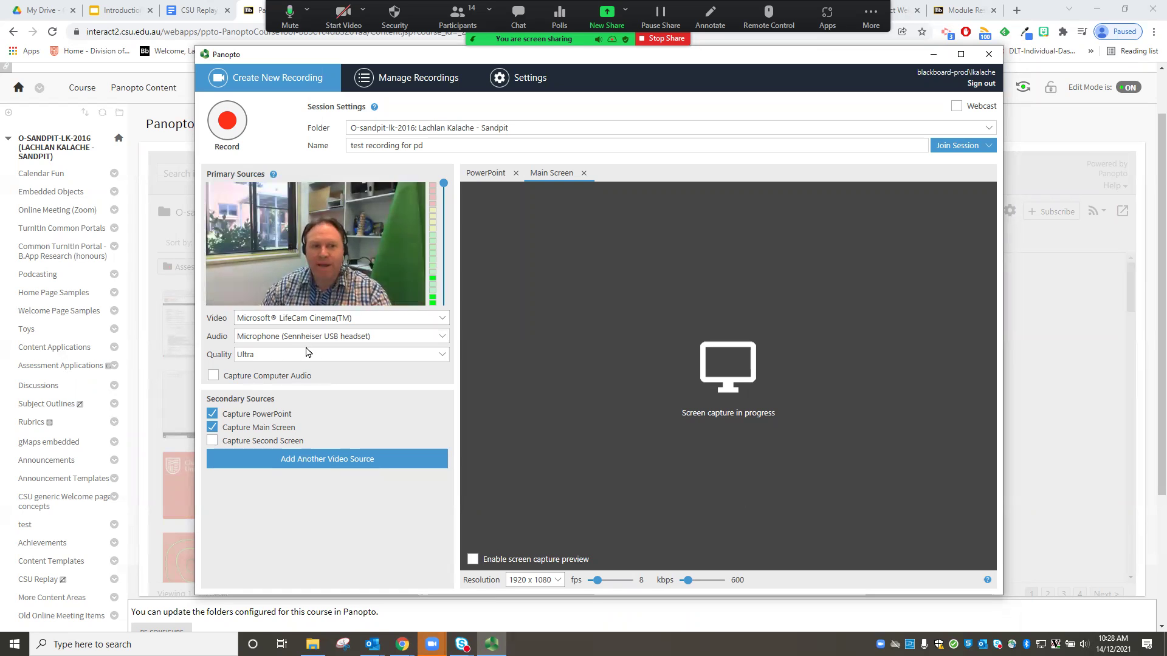
{"action": "left_click", "coordinate": [213, 376]}
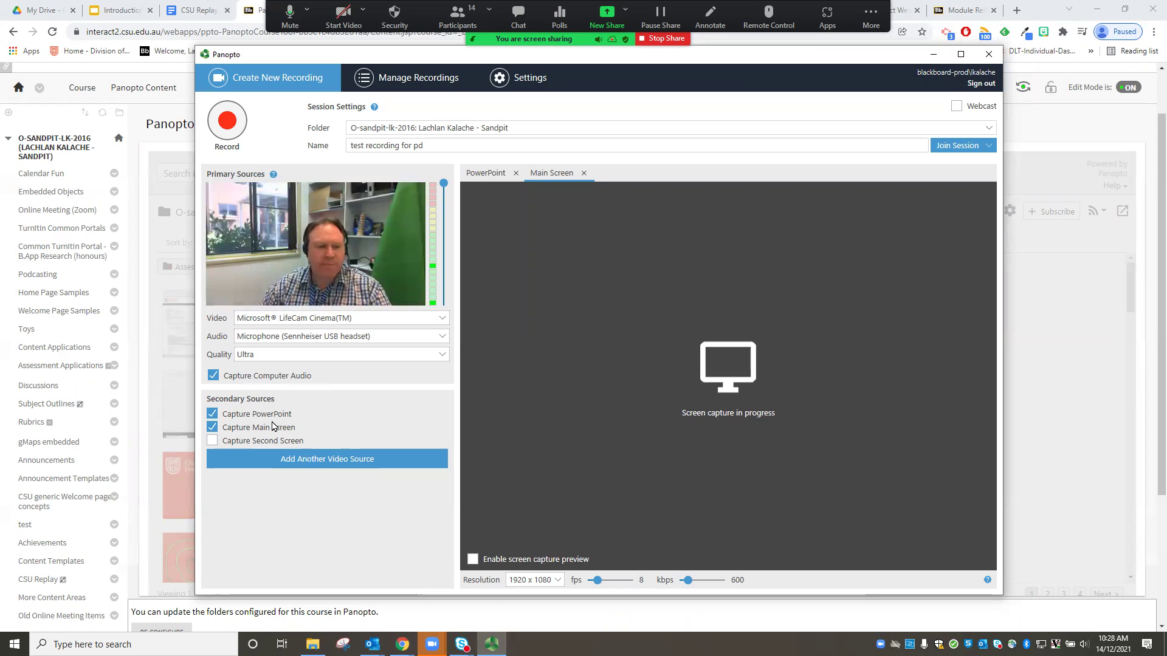
Exclude PowerPoint from the secondary capture sources and check the main screen capture with a temporary preview.
{"action": "left_click", "coordinate": [212, 416]}
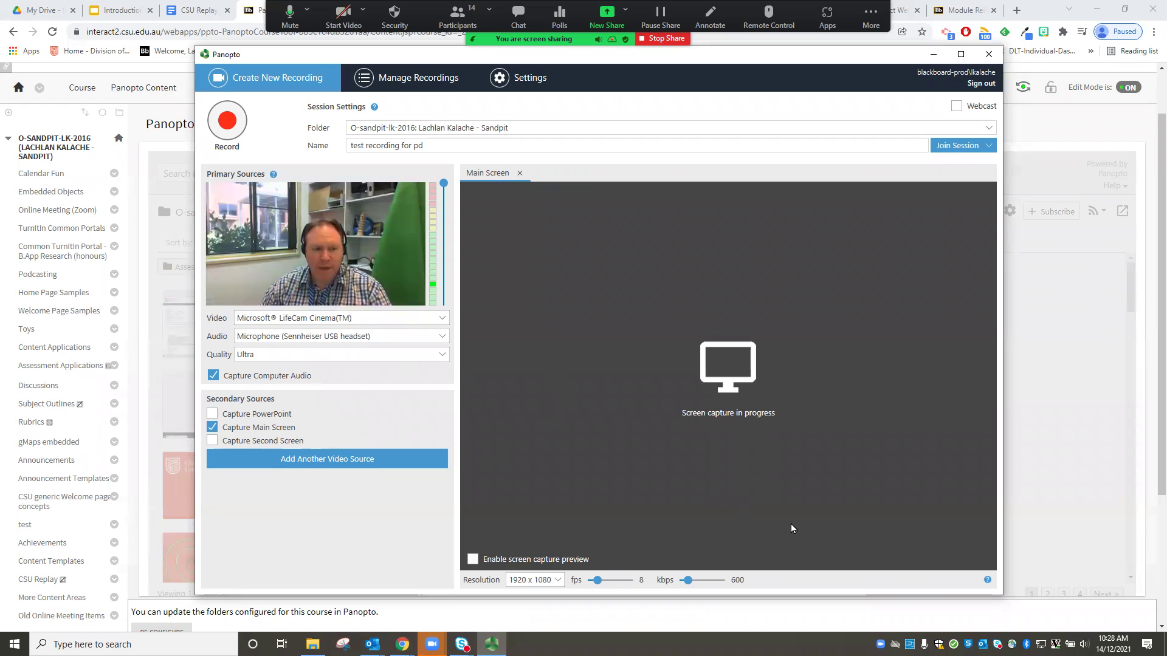
{"action": "left_click", "coordinate": [474, 559]}
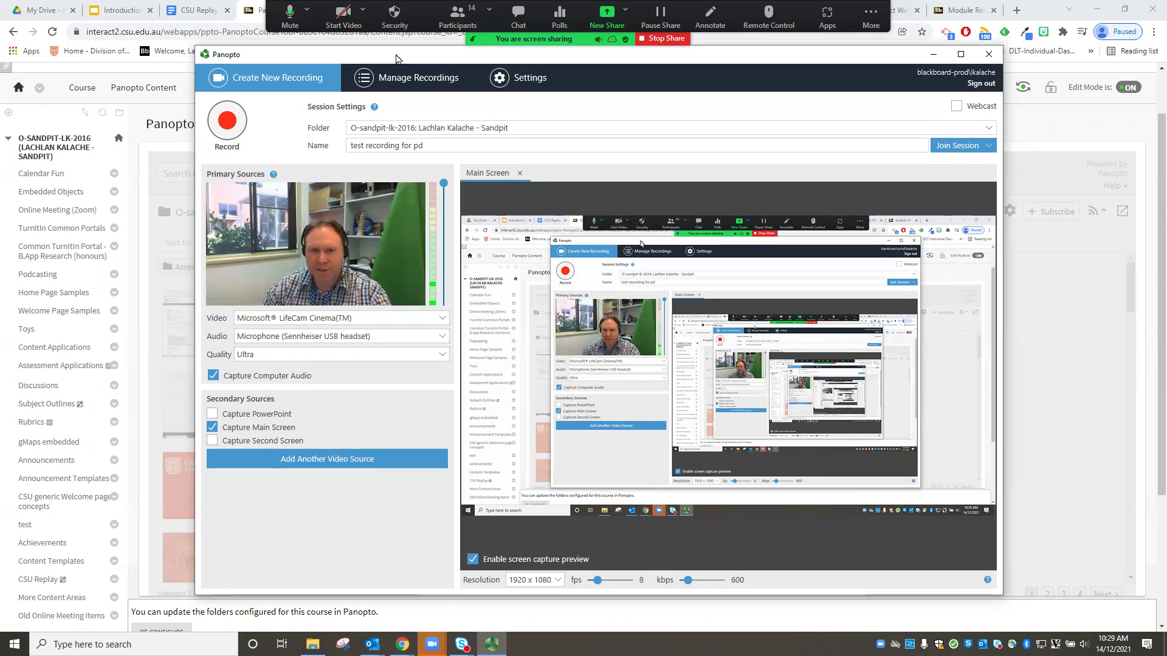
{"action": "left_click_drag", "start_coordinate": [396, 58], "coordinate": [417, 60]}
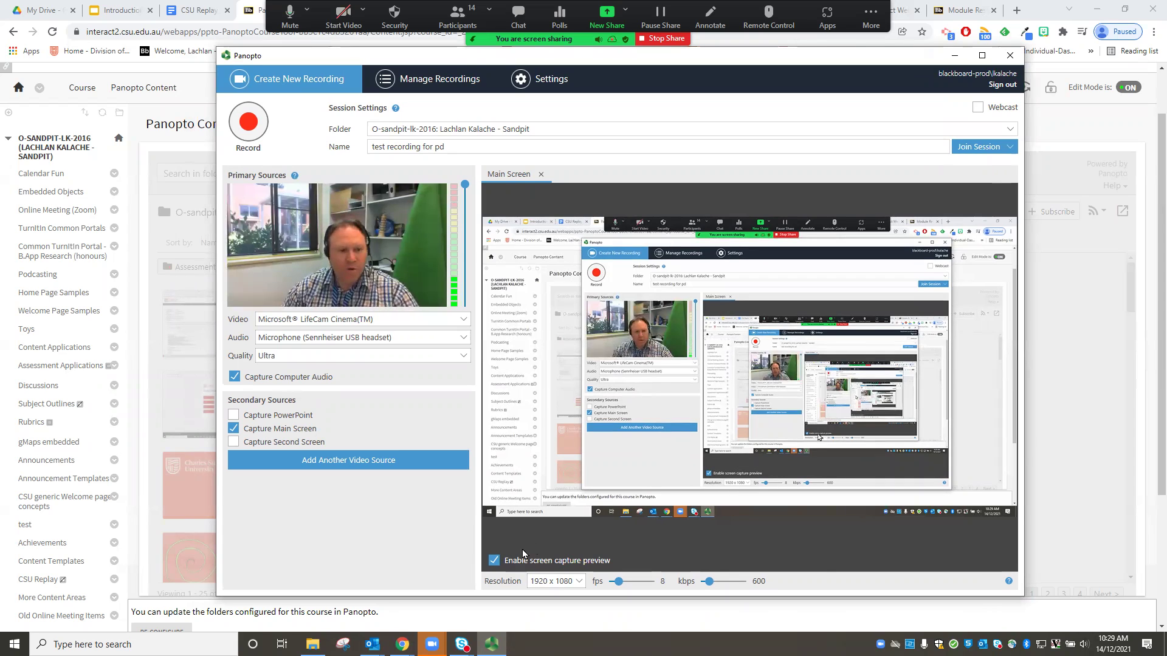
{"action": "left_click", "coordinate": [494, 560]}
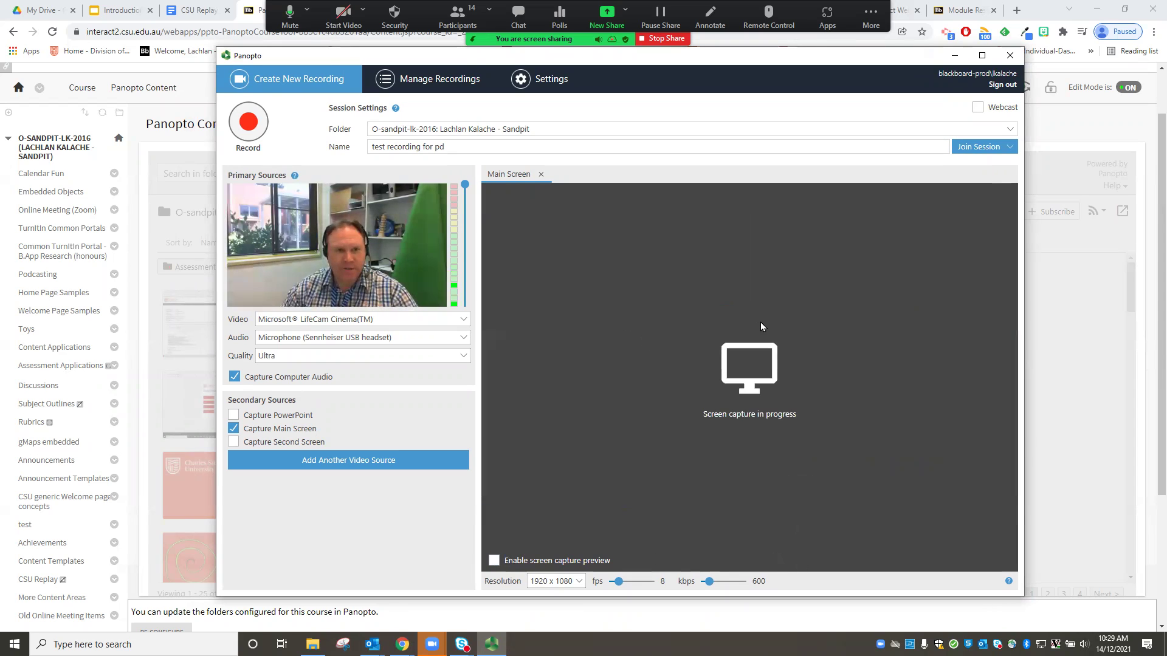
Start the recording, minimise the recorder, and bring up the AHT101 module page in the browser.
{"action": "left_click", "coordinate": [248, 124]}
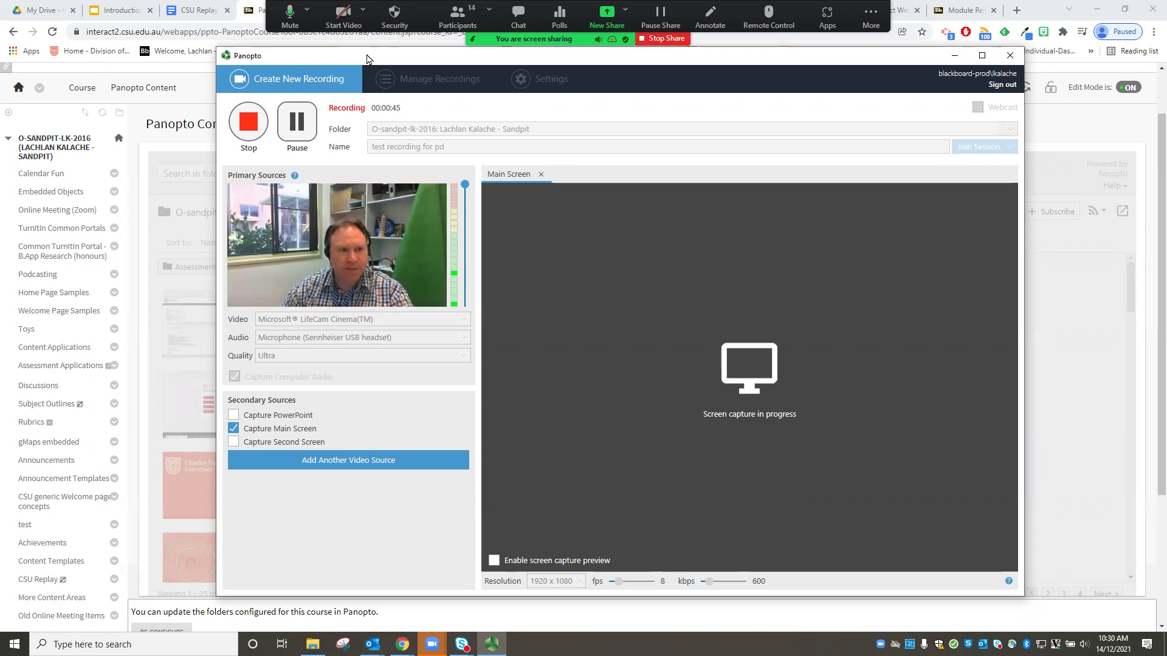
{"action": "left_click", "coordinate": [955, 55]}
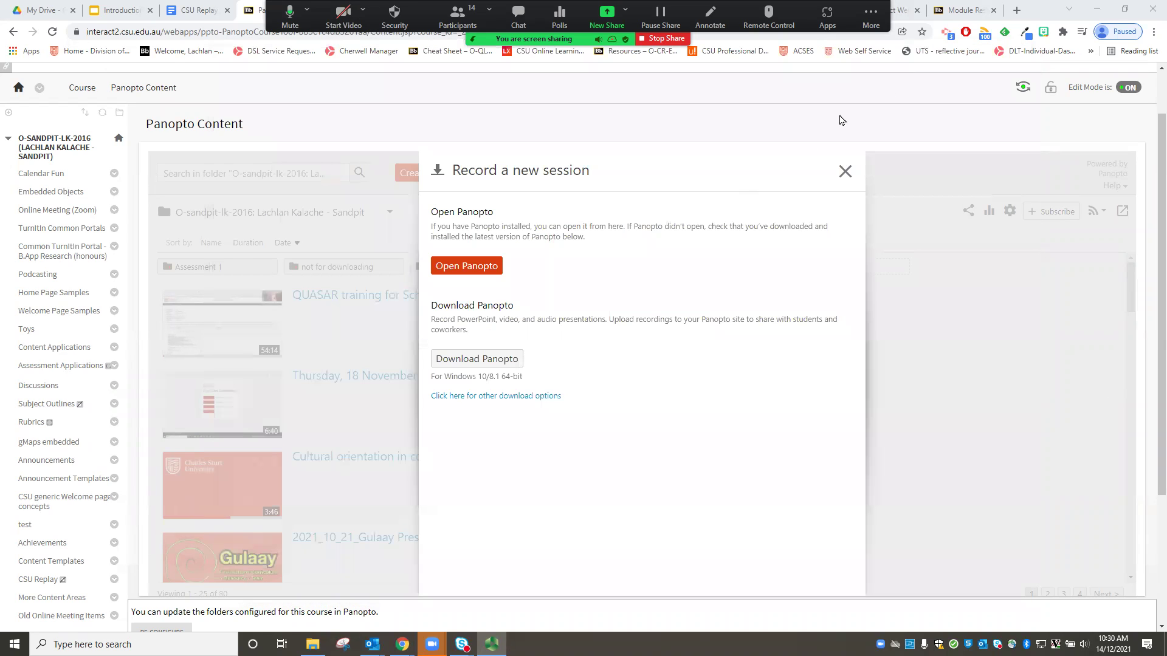
{"action": "left_click", "coordinate": [982, 10]}
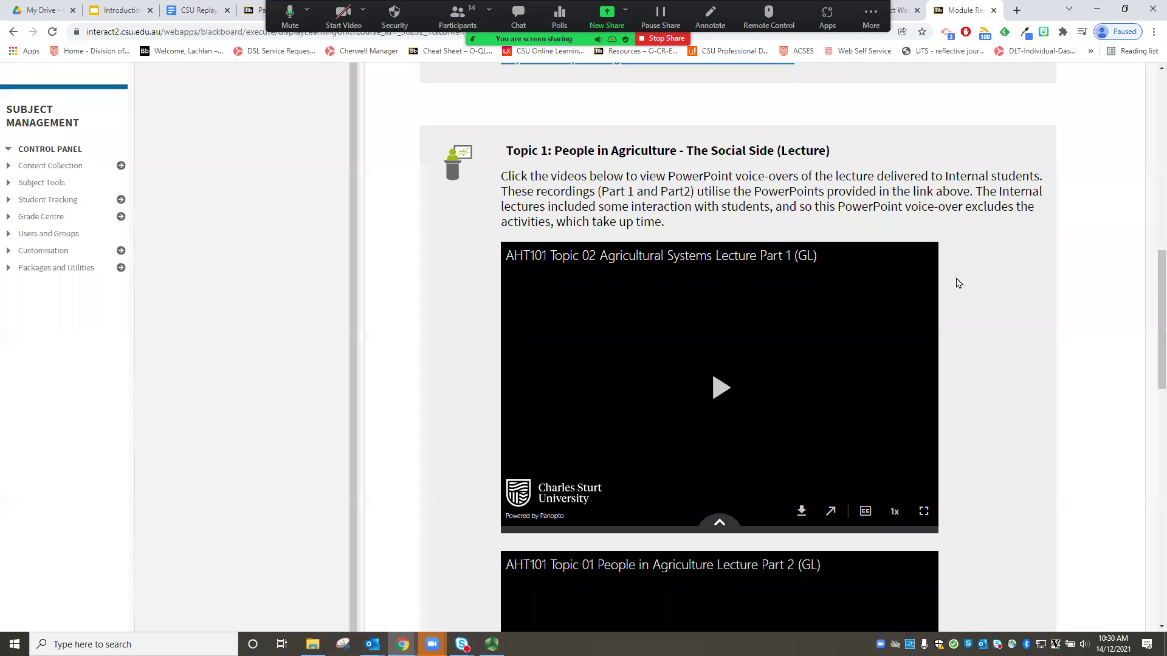
Play the opening seconds of the embedded "AHT101 Topic 01 People in Agriculture Tutorial (GL)" video and pause it.
{"action": "scroll", "coordinate": [623, 348], "scroll_direction": "down", "scroll_amount": 5}
{"action": "scroll", "coordinate": [623, 347], "scroll_direction": "down", "scroll_amount": 10}
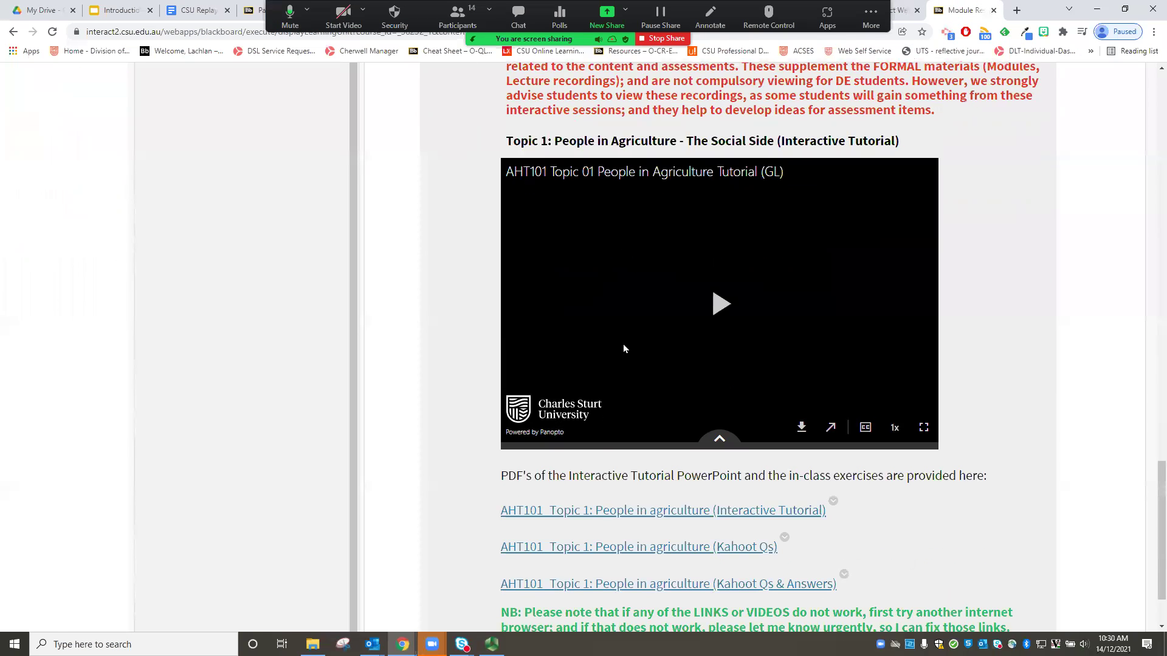
{"action": "scroll", "coordinate": [752, 412], "scroll_direction": "up", "scroll_amount": 4}
{"action": "scroll", "coordinate": [743, 399], "scroll_direction": "down", "scroll_amount": 2}
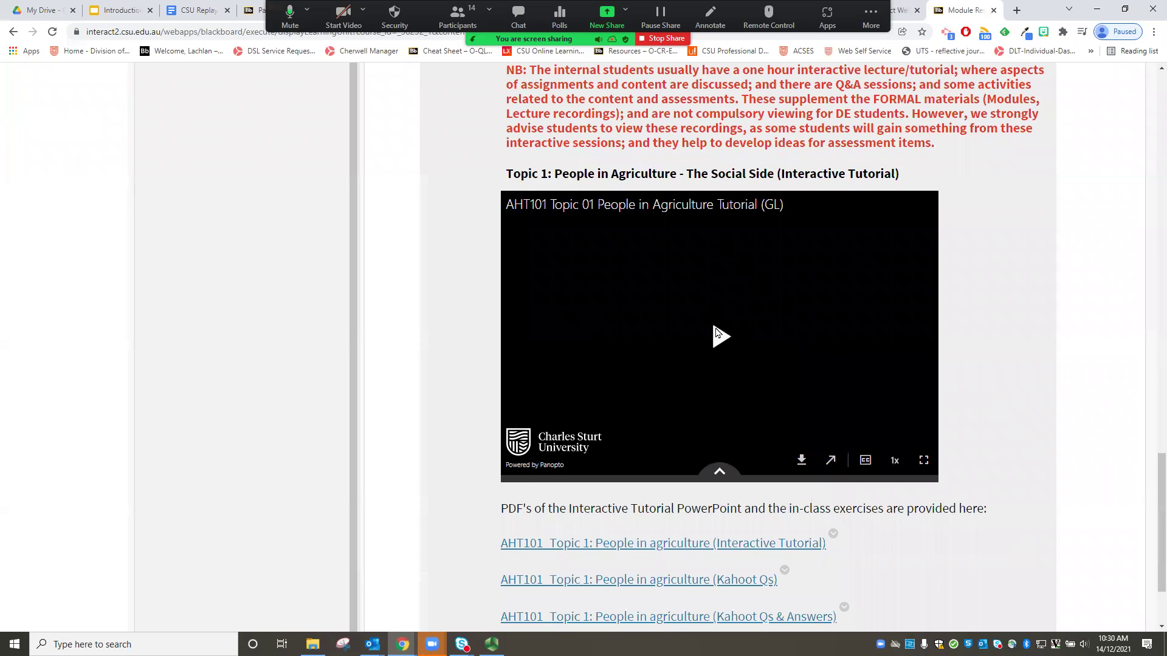
{"action": "left_click", "coordinate": [718, 338]}
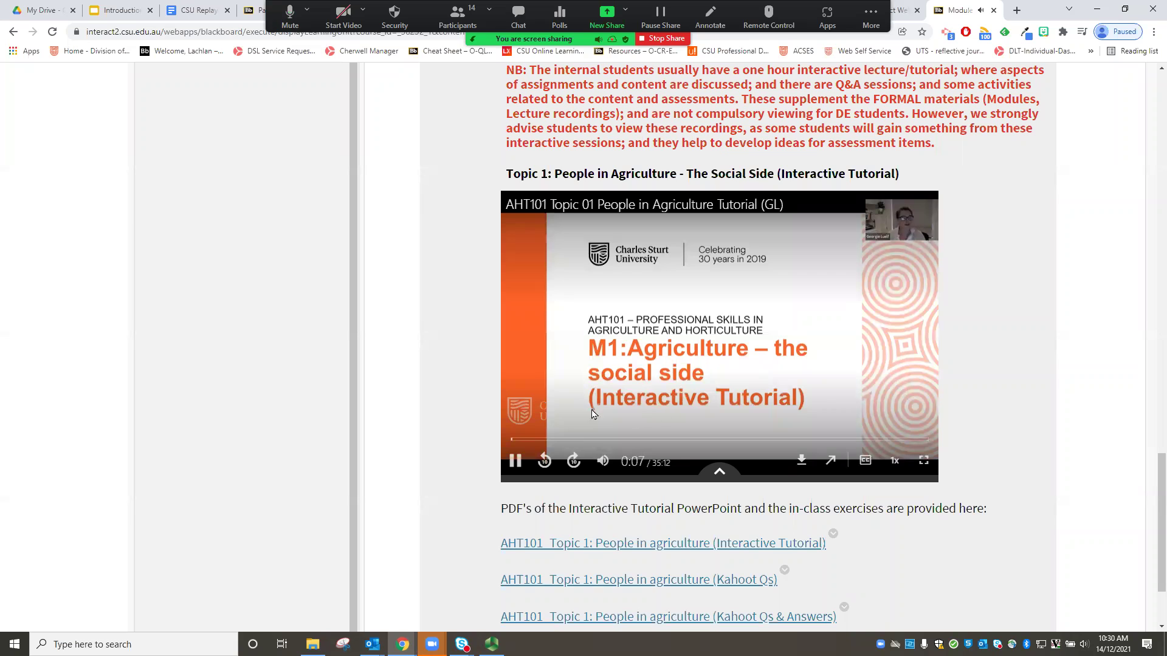
{"action": "left_click", "coordinate": [513, 463]}
{"action": "scroll", "coordinate": [839, 435], "scroll_direction": "up", "scroll_amount": 6}
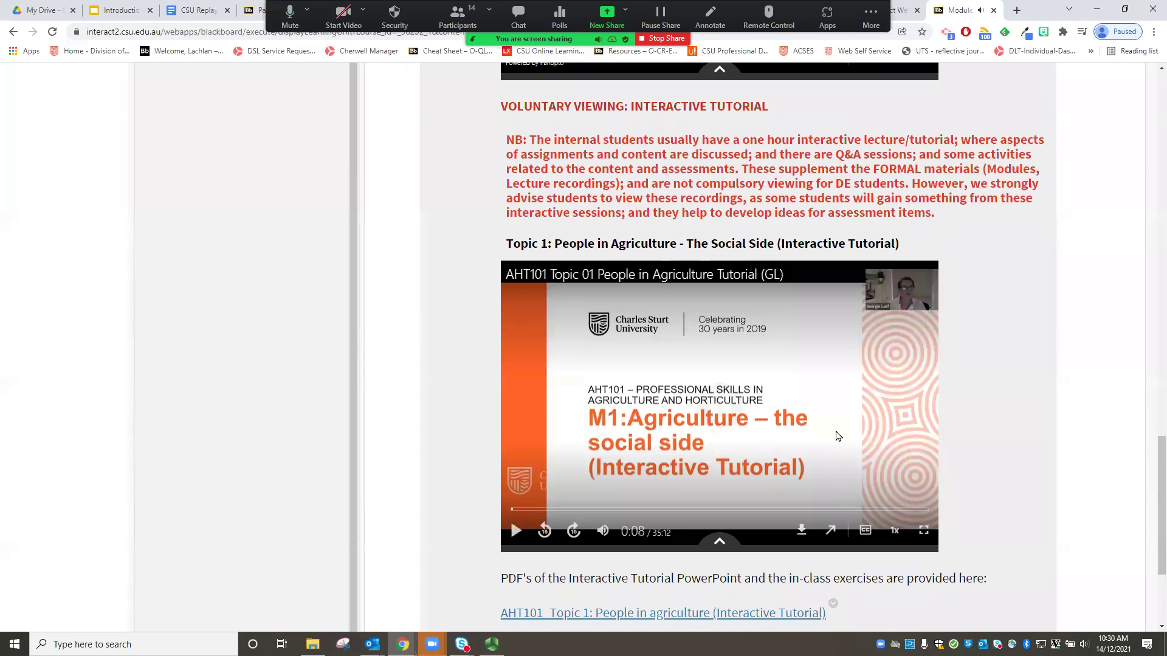
{"action": "scroll", "coordinate": [843, 429], "scroll_direction": "up", "scroll_amount": 3}
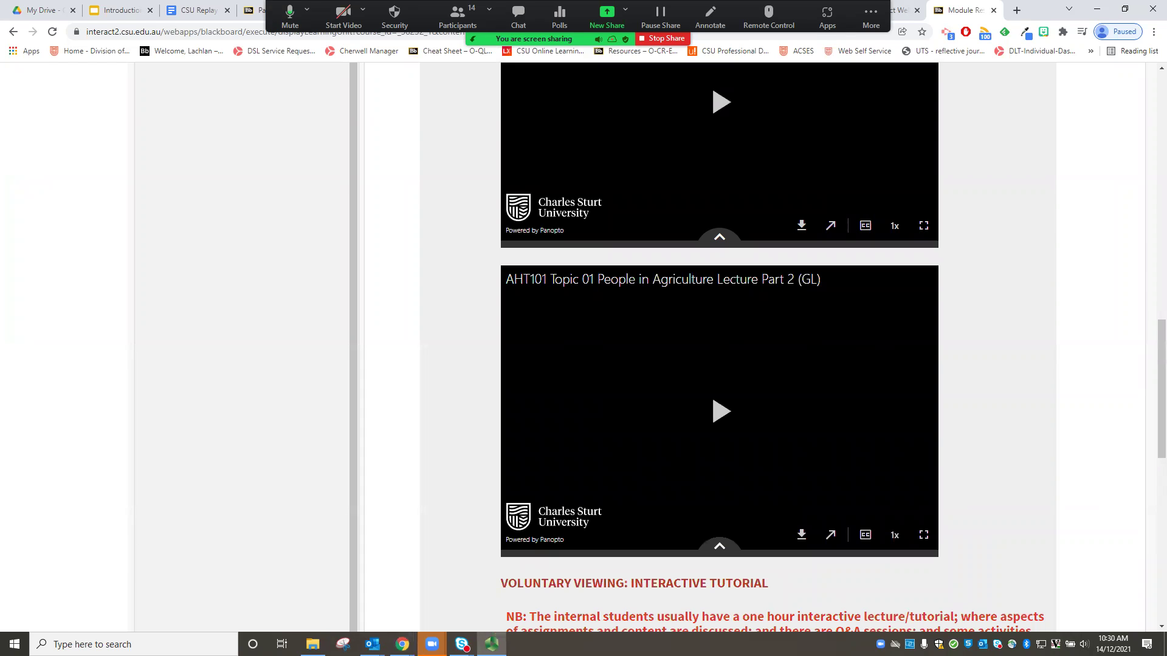
Bring the recorder back onto the main screen, stop the recording, and finish the session without a description.
{"action": "left_click_drag", "start_coordinate": [1166, 190], "coordinate": [674, 192]}
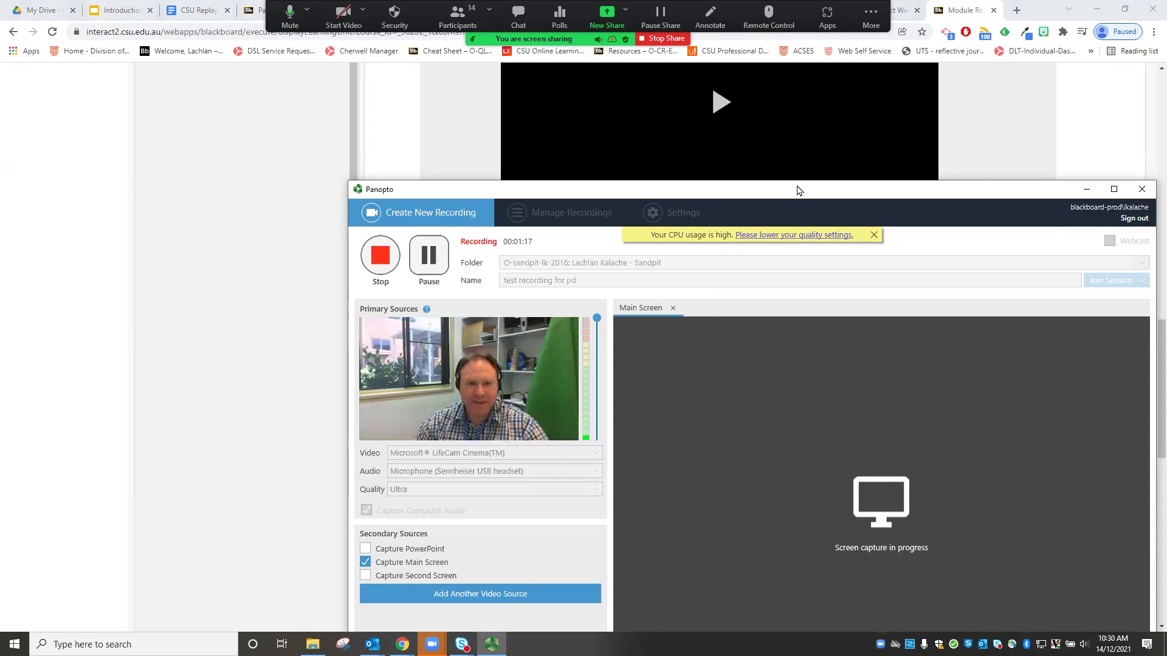
{"action": "left_click_drag", "start_coordinate": [798, 190], "coordinate": [736, 82]}
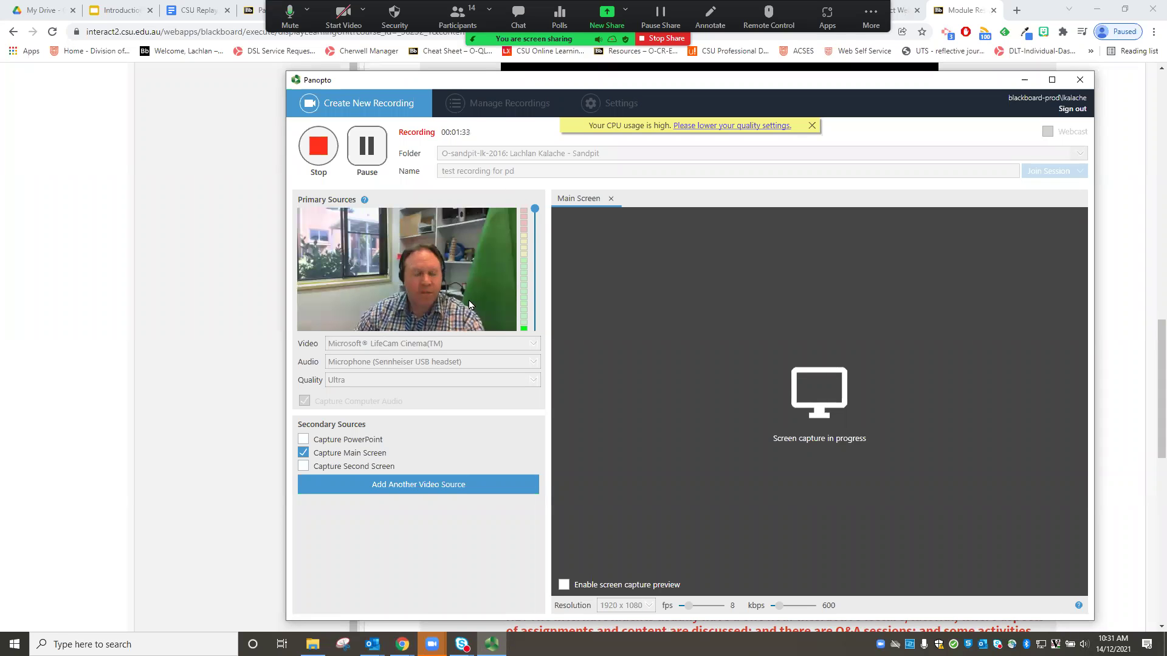
{"action": "left_click", "coordinate": [318, 147]}
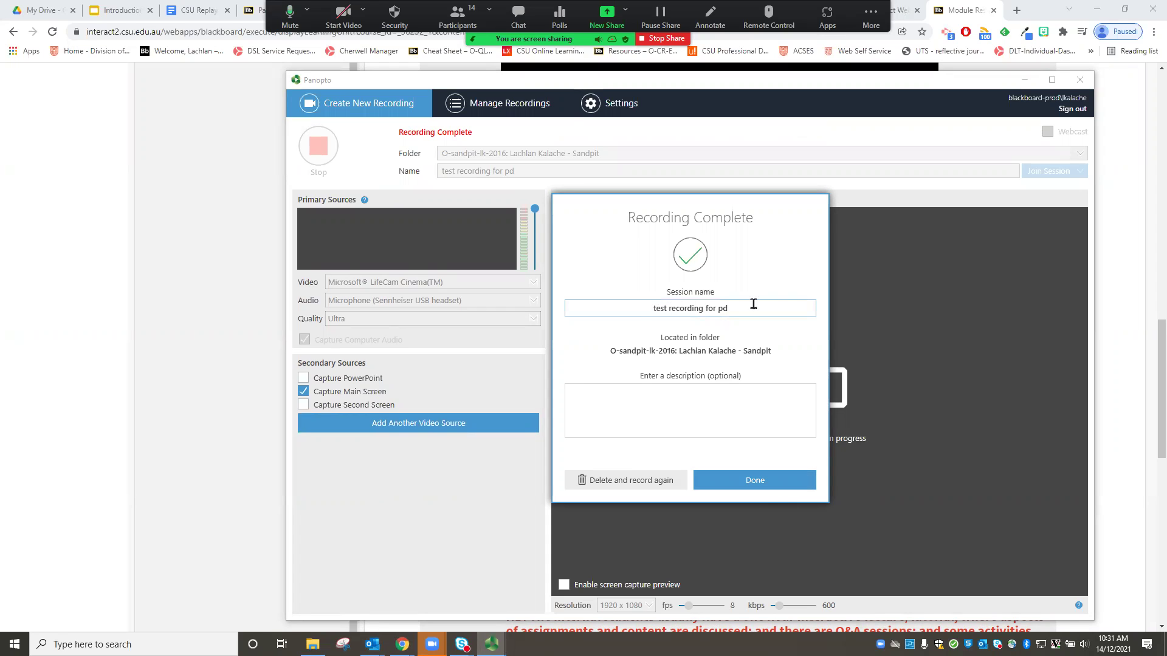
{"action": "left_click", "coordinate": [754, 484]}
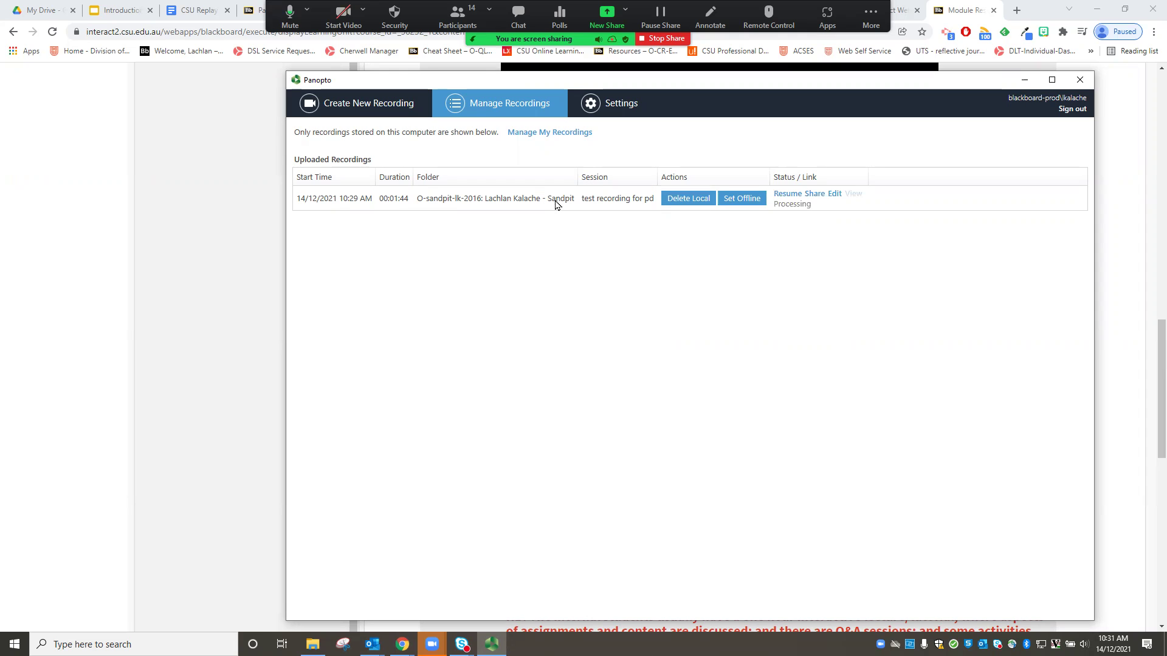
Minimise the recorder, move the Zoom controls off the browser tabs, and refresh the sandpit site's Panopto Content page.
{"action": "left_click", "coordinate": [1025, 80]}
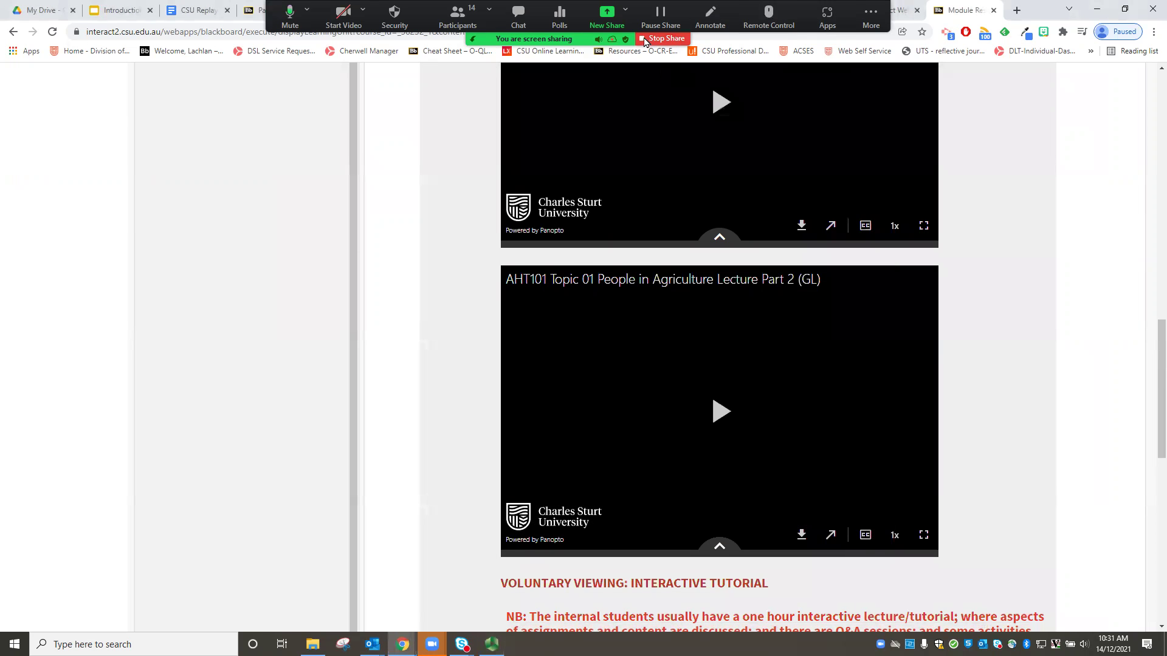
{"action": "left_click", "coordinate": [612, 41]}
{"action": "left_click_drag", "start_coordinate": [611, 40], "coordinate": [613, 593]}
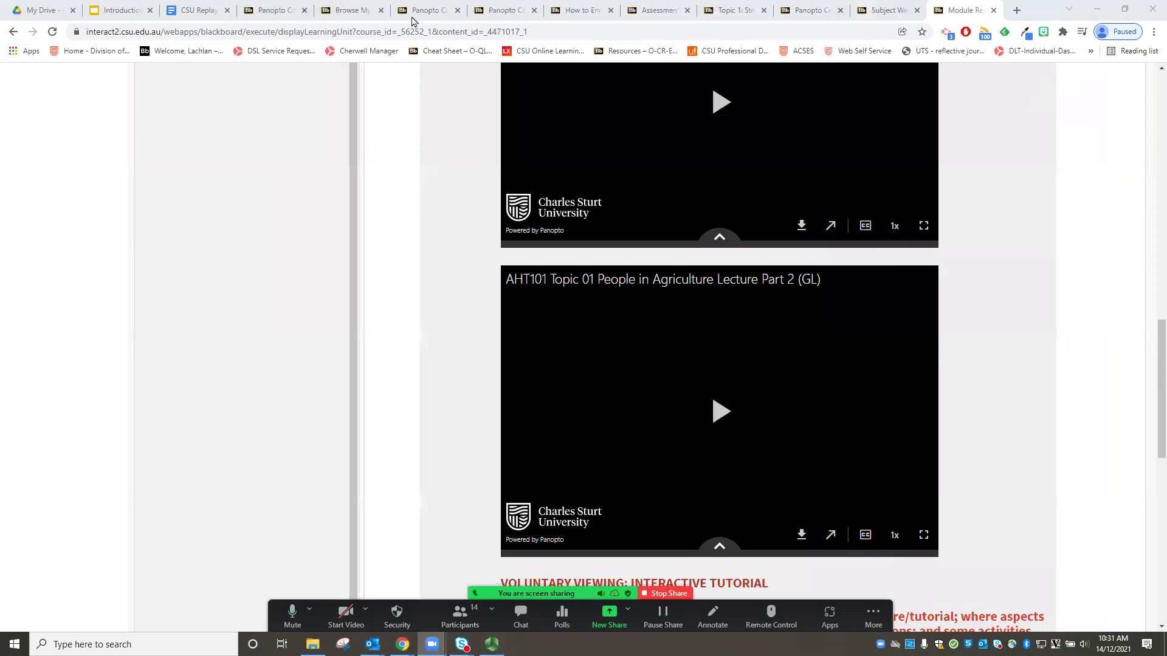
{"action": "left_click", "coordinate": [426, 10]}
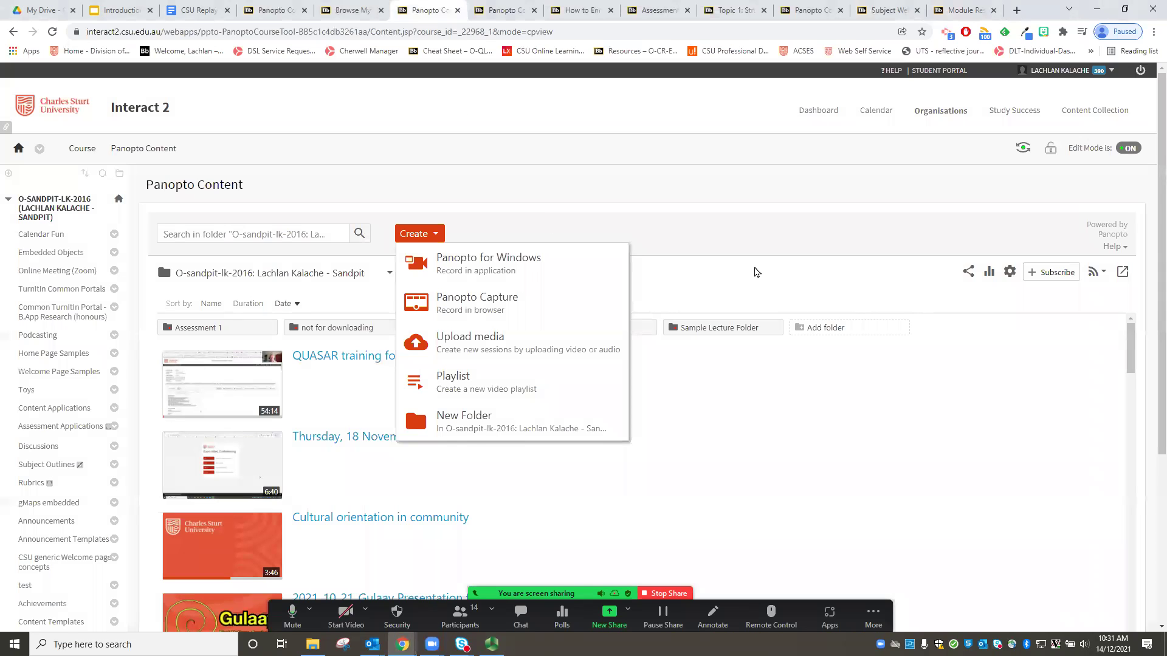
{"action": "left_click", "coordinate": [757, 272]}
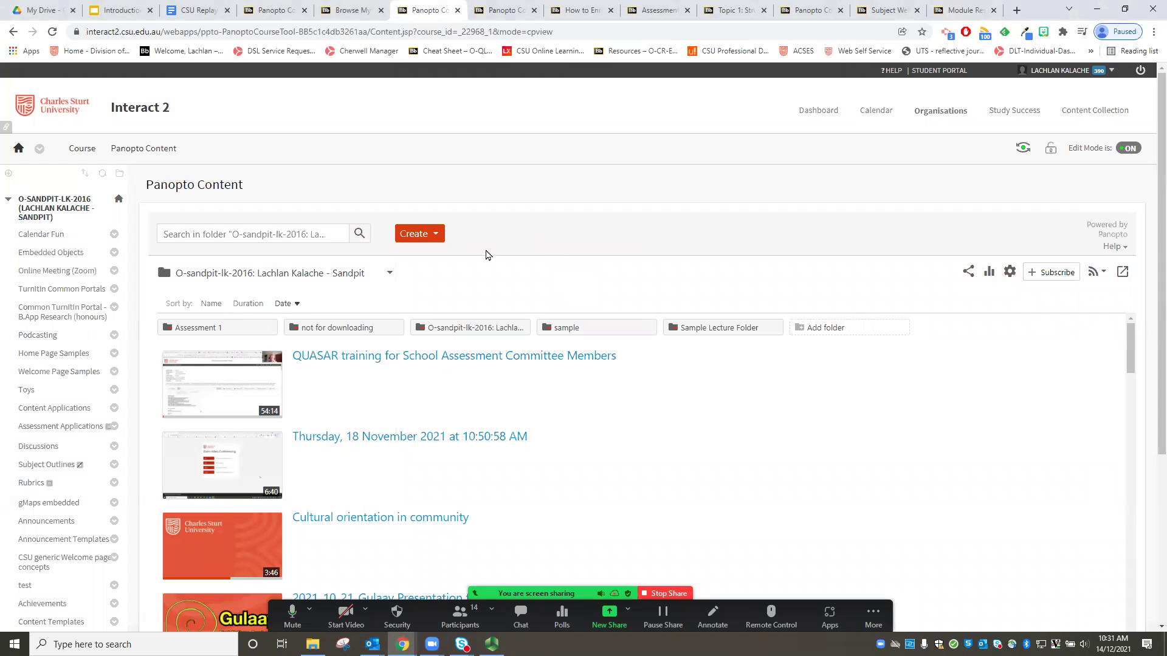
{"action": "key", "text": "F5"}
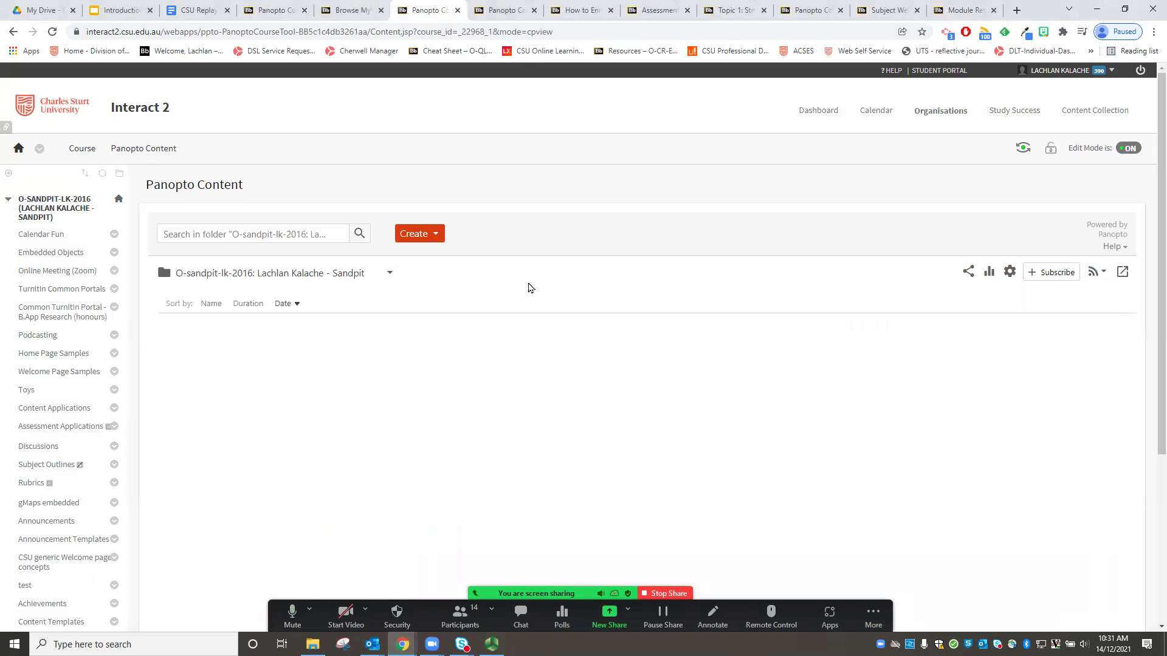
Open the settings of the "test recording for pd" session and move the Zoom controls clear of the dialog.
{"action": "mouse_move", "coordinate": [326, 378]}
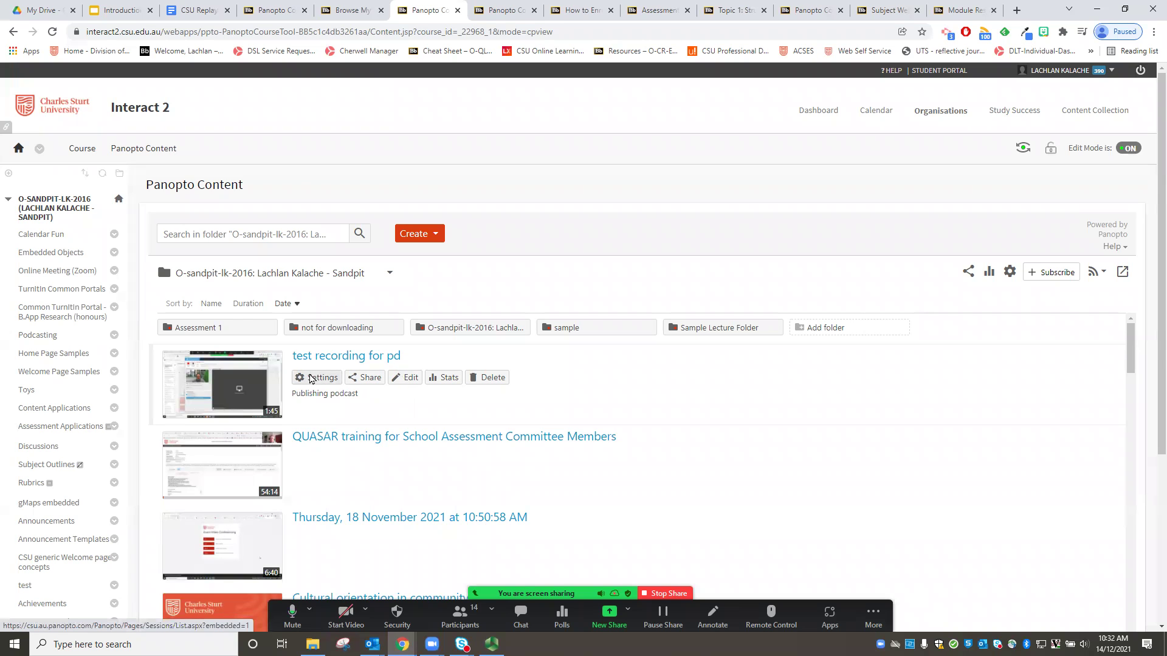
{"action": "left_click", "coordinate": [321, 382]}
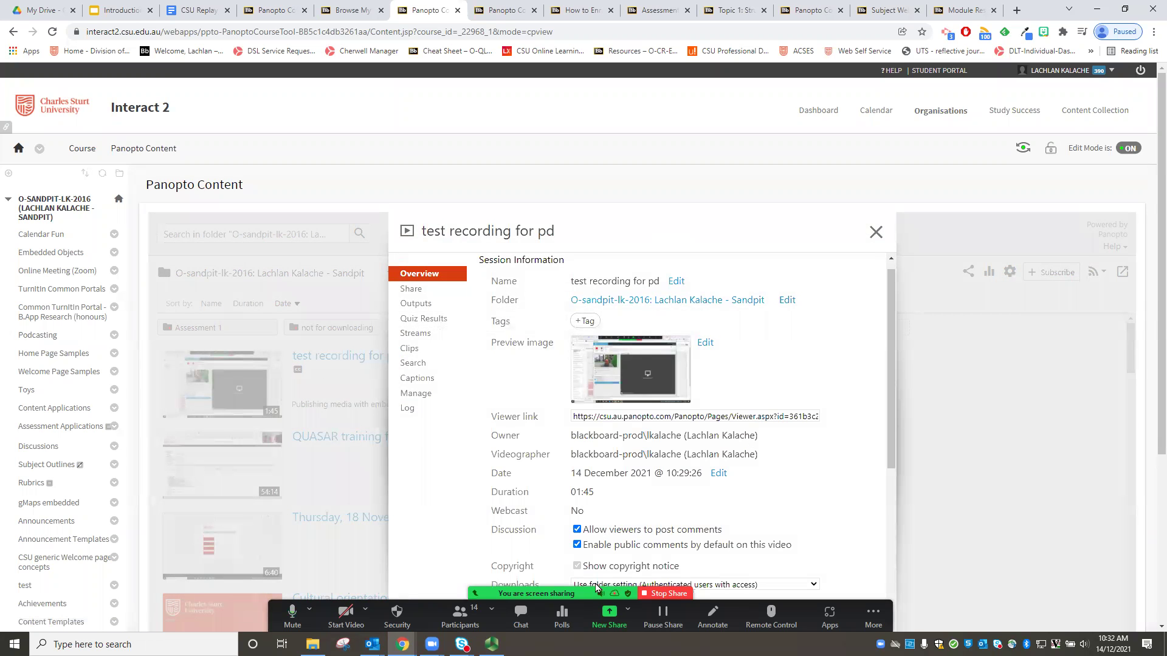
{"action": "left_click_drag", "start_coordinate": [583, 590], "coordinate": [621, 41]}
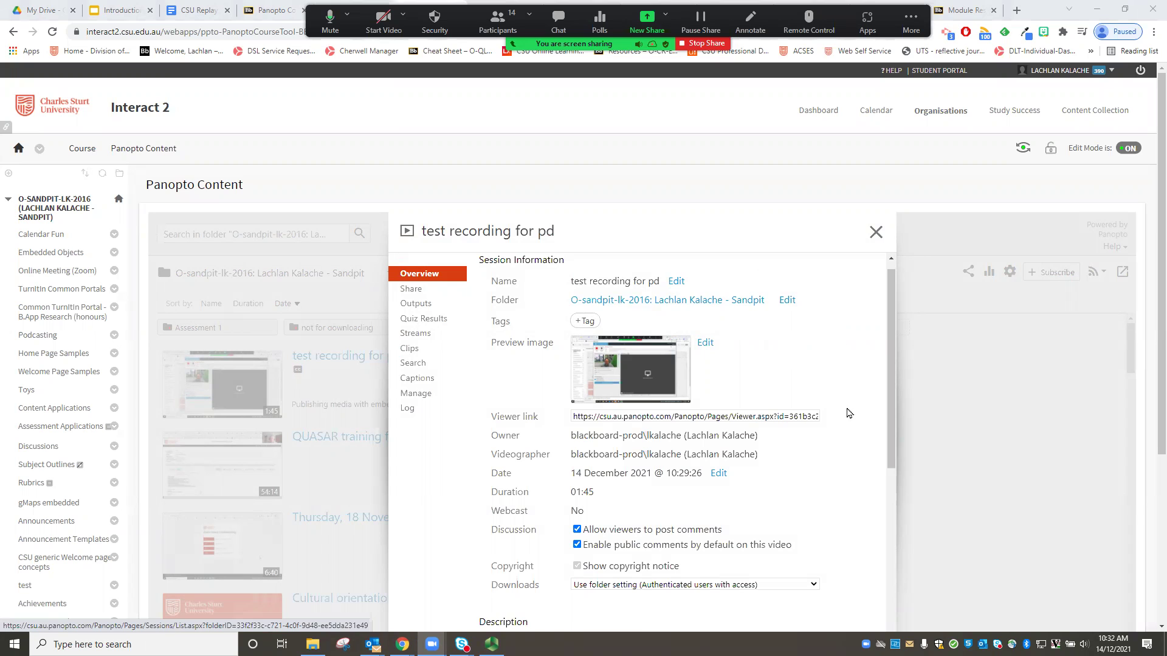
Review the session's overview settings, including discussion, copyright, downloads, actions and availability.
{"action": "scroll", "coordinate": [849, 419], "scroll_direction": "down", "scroll_amount": 1}
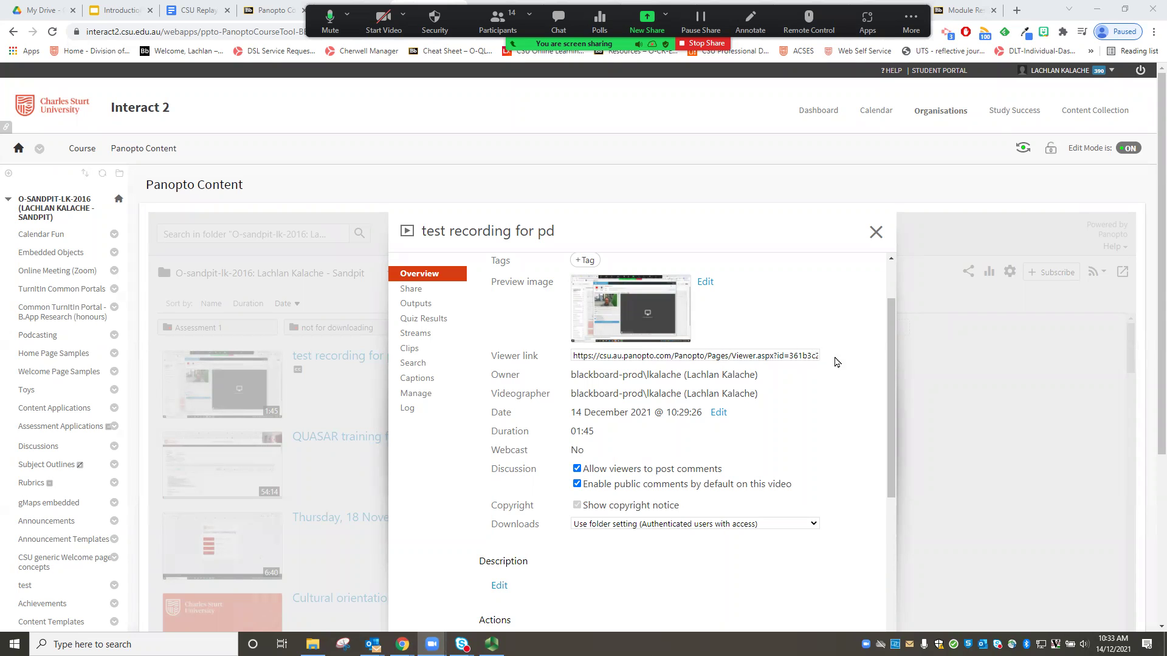
{"action": "scroll", "coordinate": [854, 418], "scroll_direction": "down", "scroll_amount": 1}
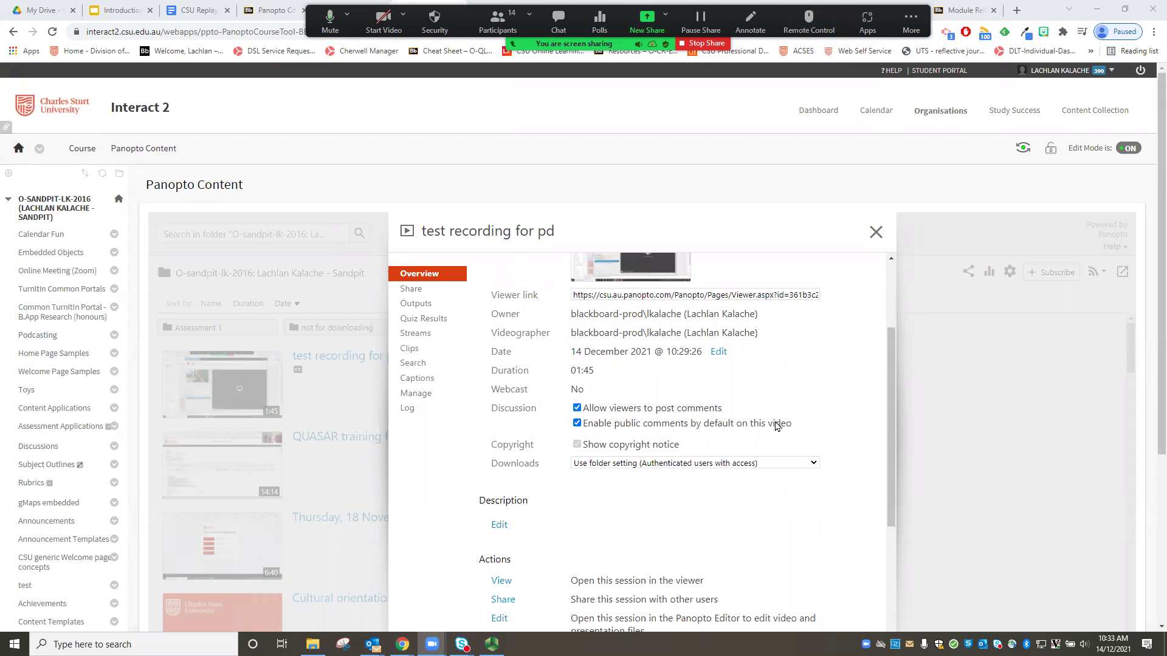
{"action": "scroll", "coordinate": [856, 441], "scroll_direction": "down", "scroll_amount": 1}
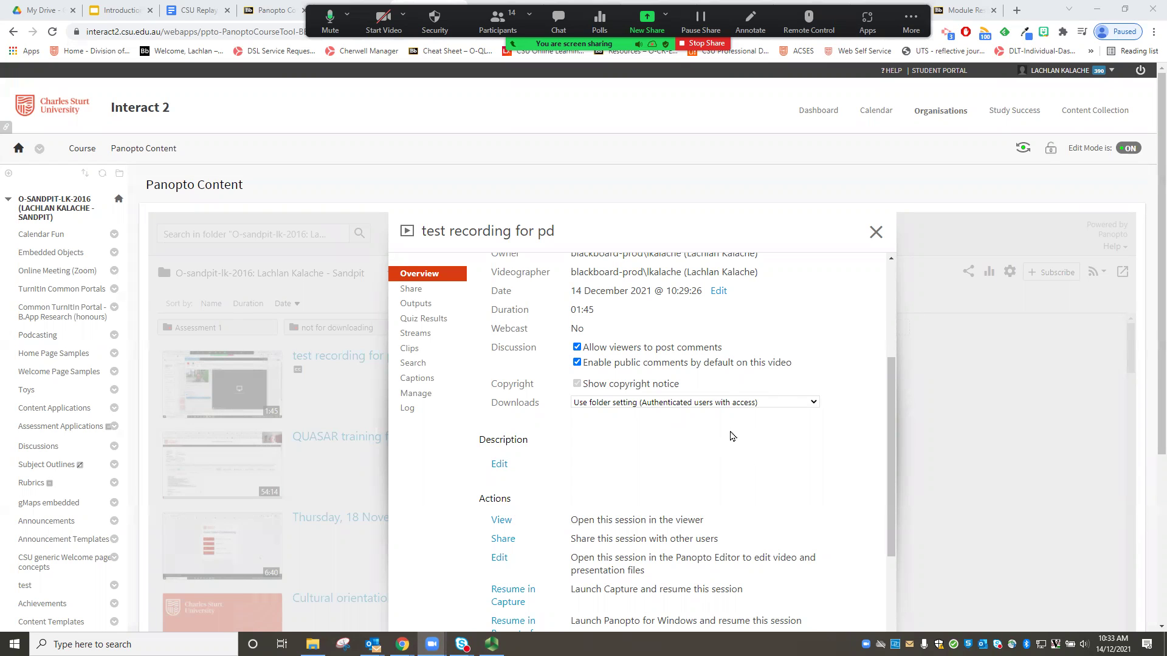
{"action": "mouse_move", "coordinate": [611, 387]}
{"action": "scroll", "coordinate": [641, 448], "scroll_direction": "down", "scroll_amount": 1}
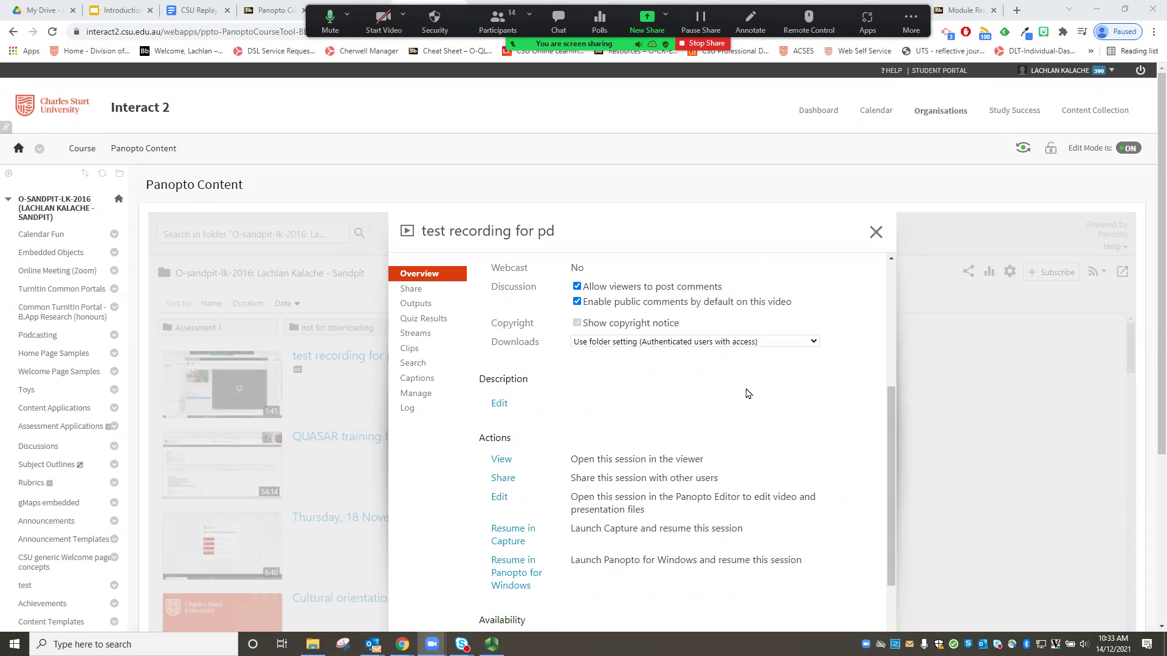
{"action": "scroll", "coordinate": [652, 394], "scroll_direction": "down", "scroll_amount": 1}
{"action": "scroll", "coordinate": [778, 383], "scroll_direction": "down", "scroll_amount": 2}
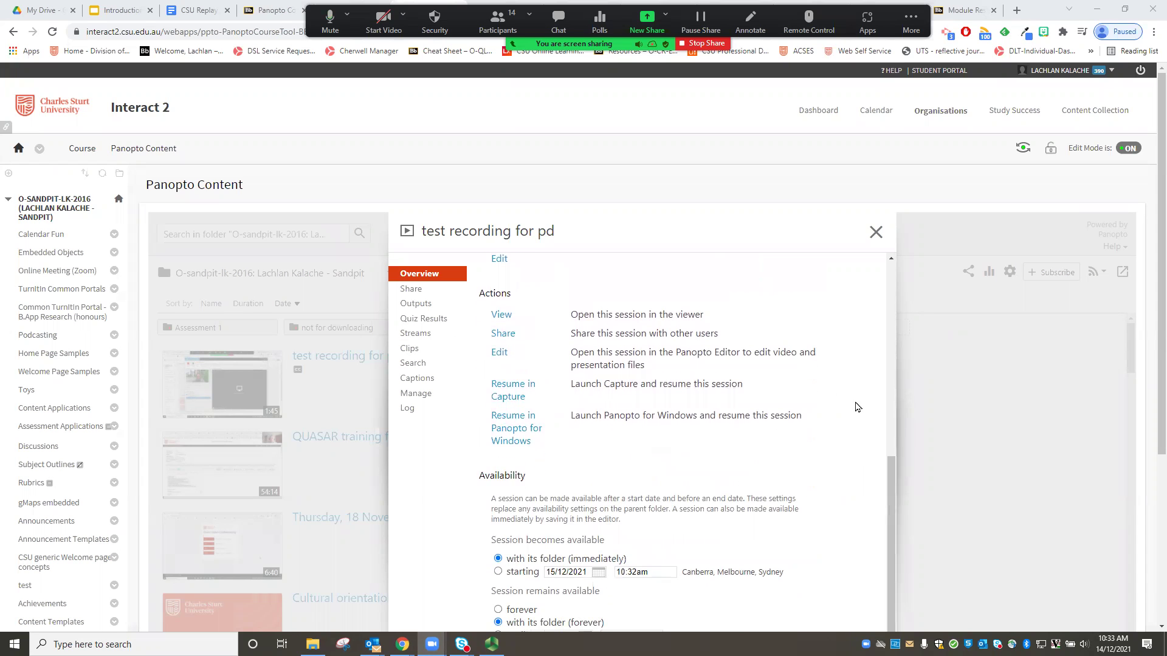
{"action": "scroll", "coordinate": [857, 407], "scroll_direction": "down", "scroll_amount": 2}
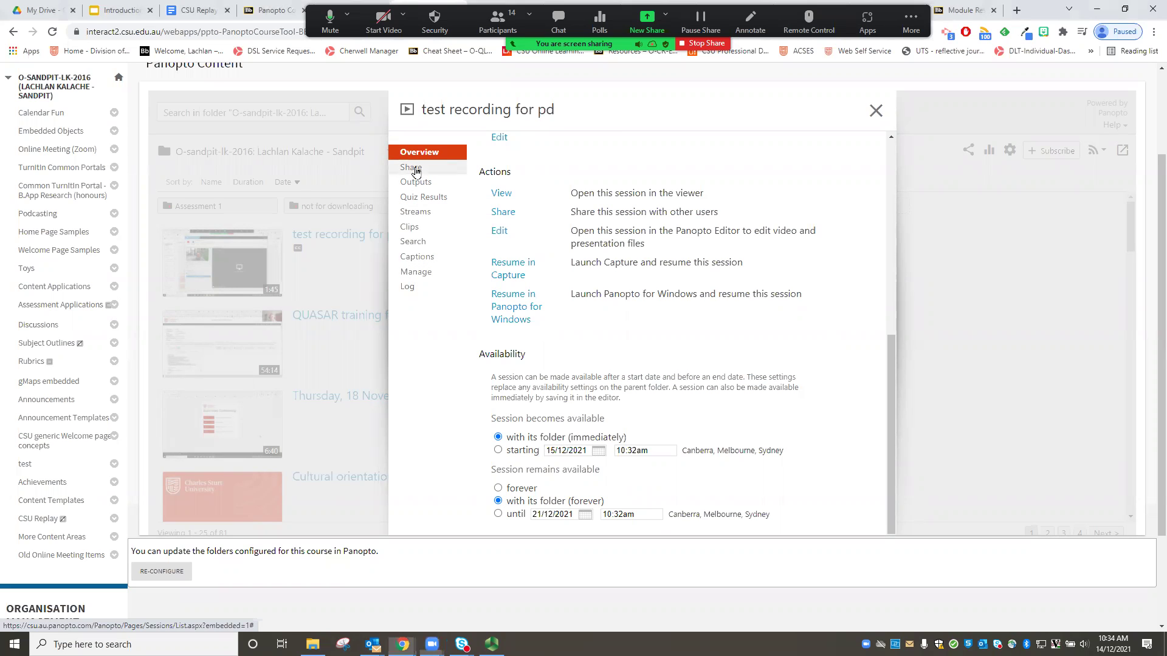
Copy the link to the "test recording for pd" session from its sharing settings and display the embed options.
{"action": "left_click", "coordinate": [417, 173]}
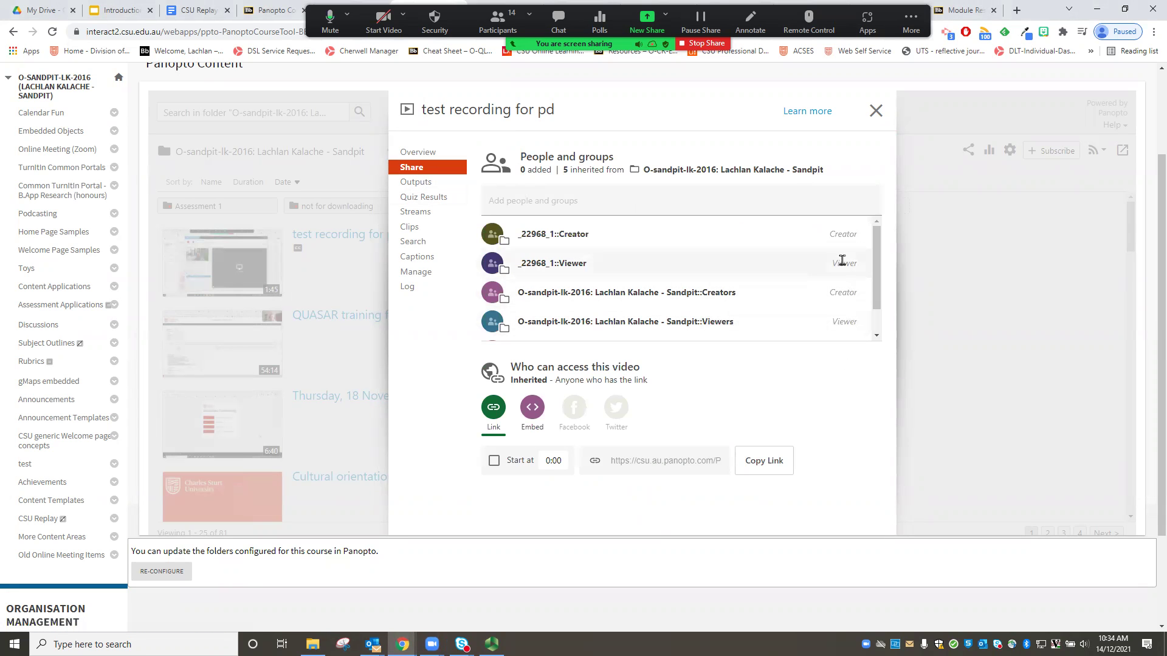
{"action": "left_click", "coordinate": [511, 200]}
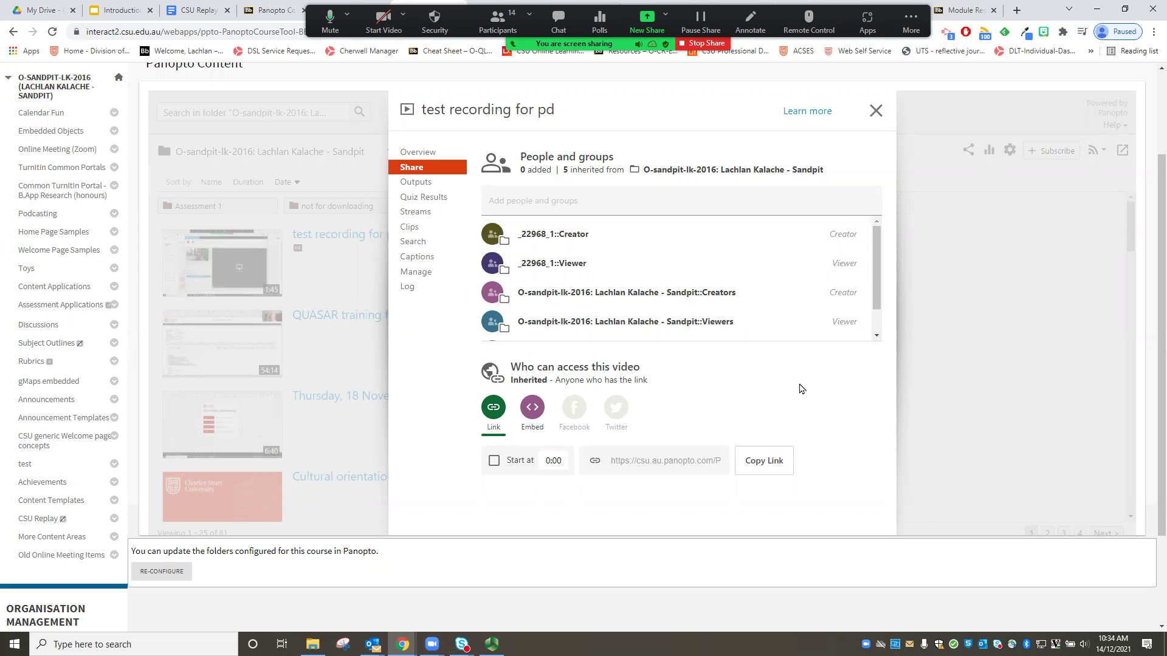
{"action": "scroll", "coordinate": [799, 387], "scroll_direction": "down", "scroll_amount": 1}
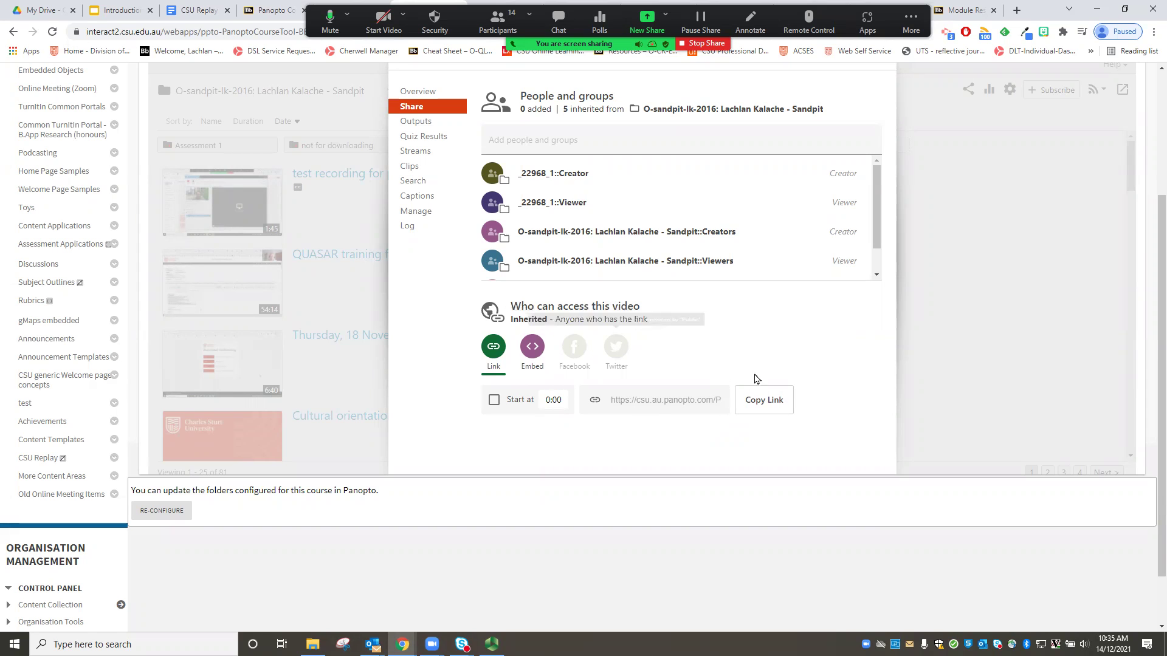
{"action": "left_click", "coordinate": [760, 403]}
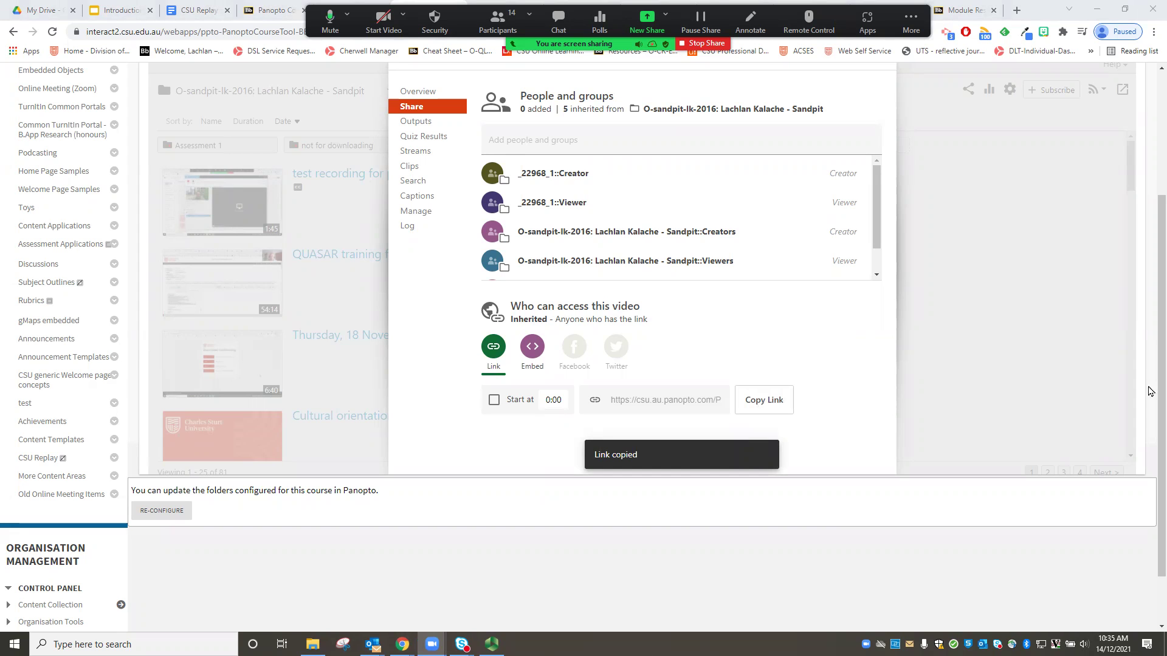
{"action": "left_click", "coordinate": [532, 348]}
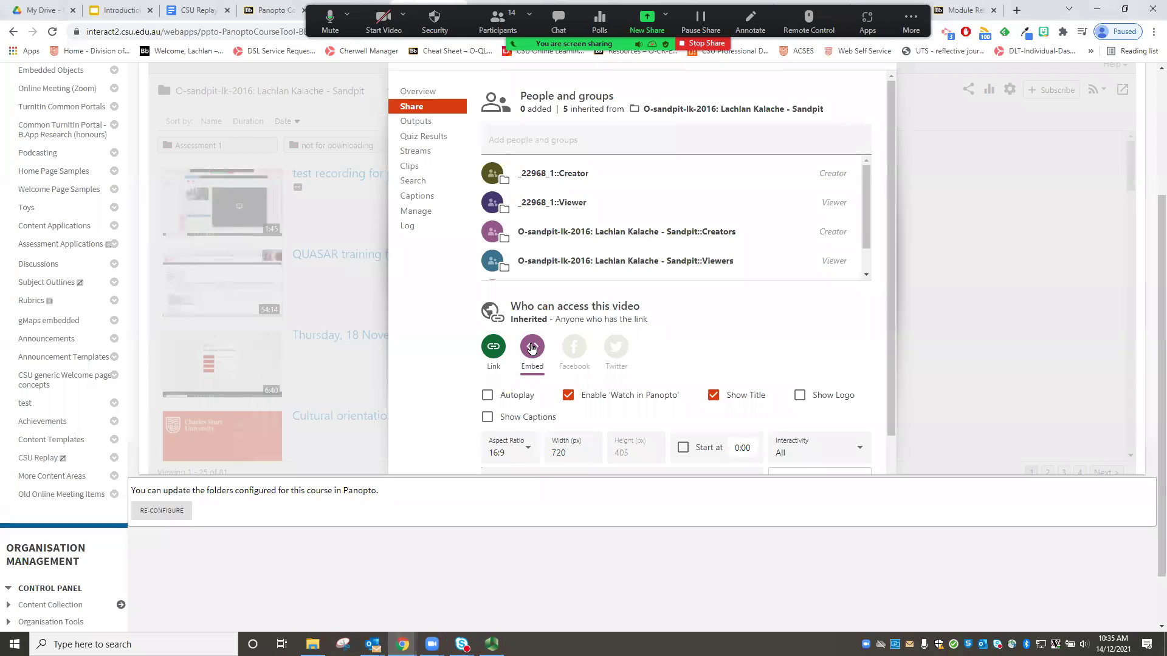
Copy the embed code of the "test recording for pd" session from its embed options.
{"action": "scroll", "coordinate": [888, 370], "scroll_direction": "down", "scroll_amount": 1}
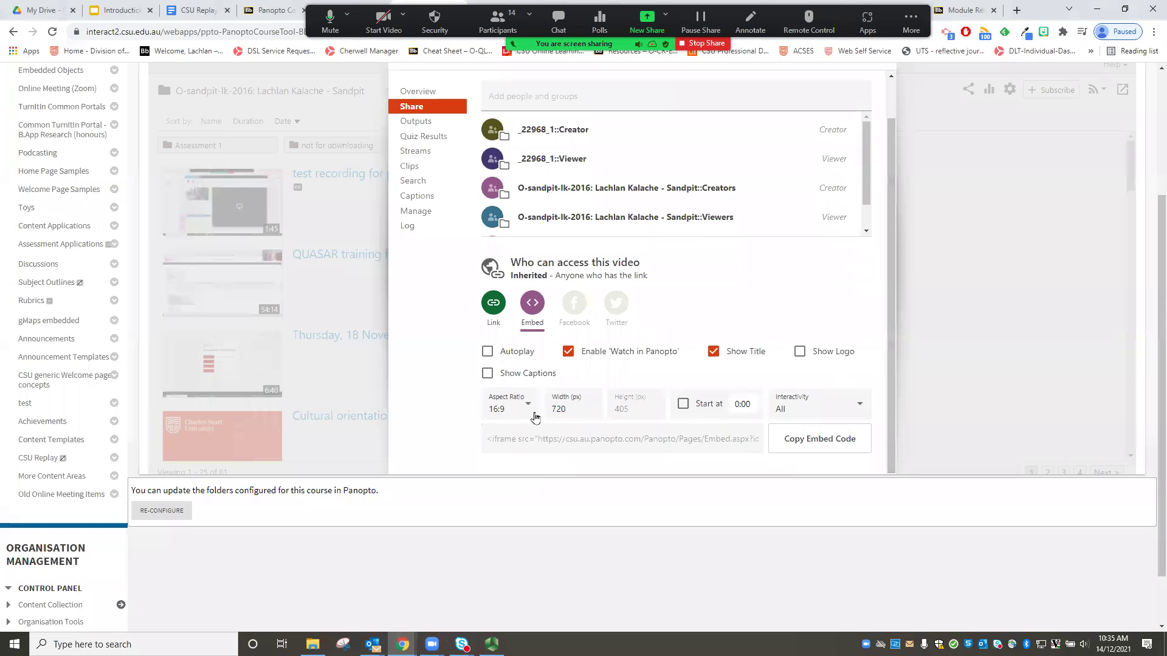
{"action": "left_click", "coordinate": [796, 444]}
{"action": "scroll", "coordinate": [173, 203], "scroll_direction": "up", "scroll_amount": 3}
{"action": "scroll", "coordinate": [38, 223], "scroll_direction": "down", "scroll_amount": 1}
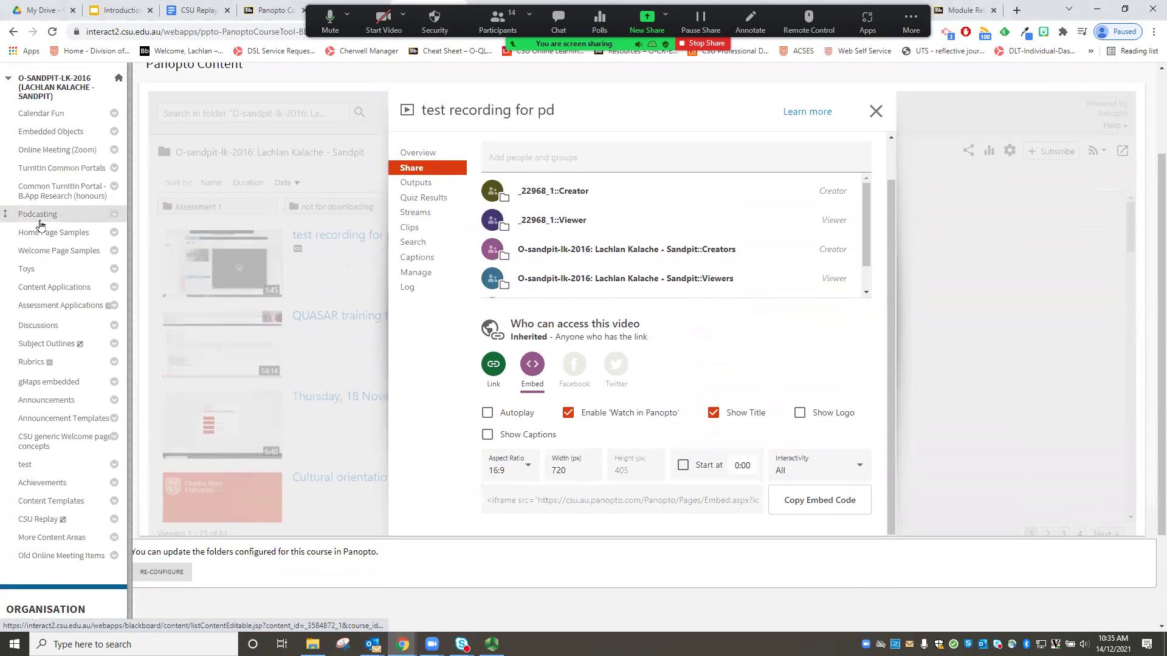
{"action": "scroll", "coordinate": [39, 223], "scroll_direction": "up", "scroll_amount": 1}
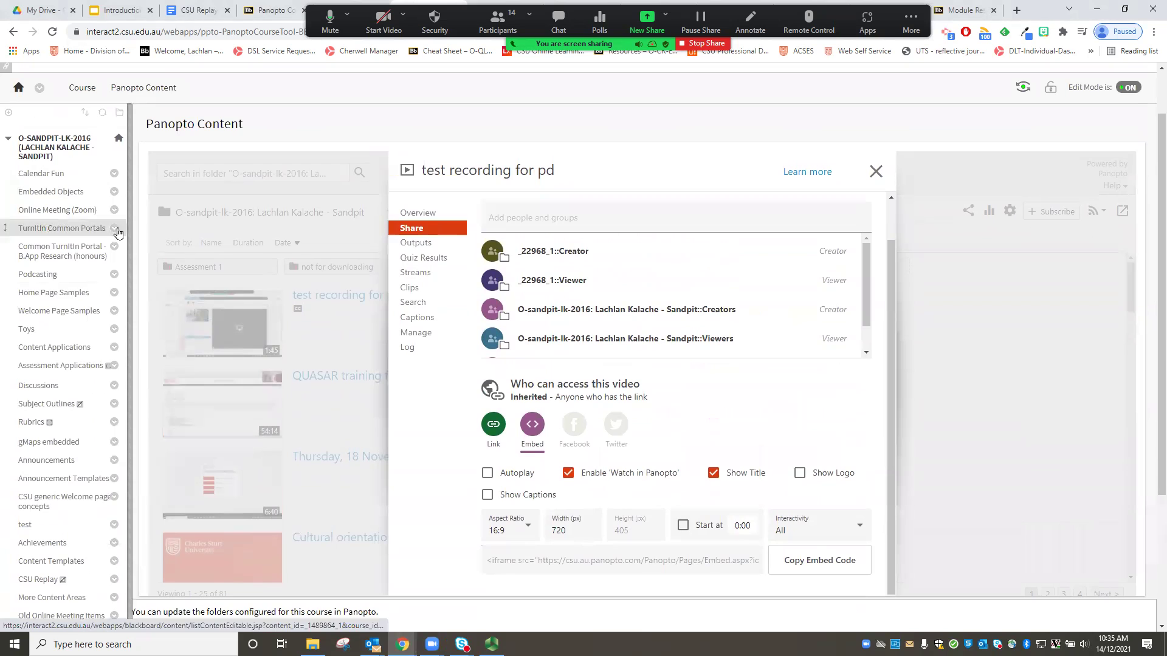
Open the sandpit's Embedded Objects page in a new browser tab and go from there to the Podcasting page.
{"action": "right_click", "coordinate": [59, 196]}
{"action": "left_click", "coordinate": [91, 204]}
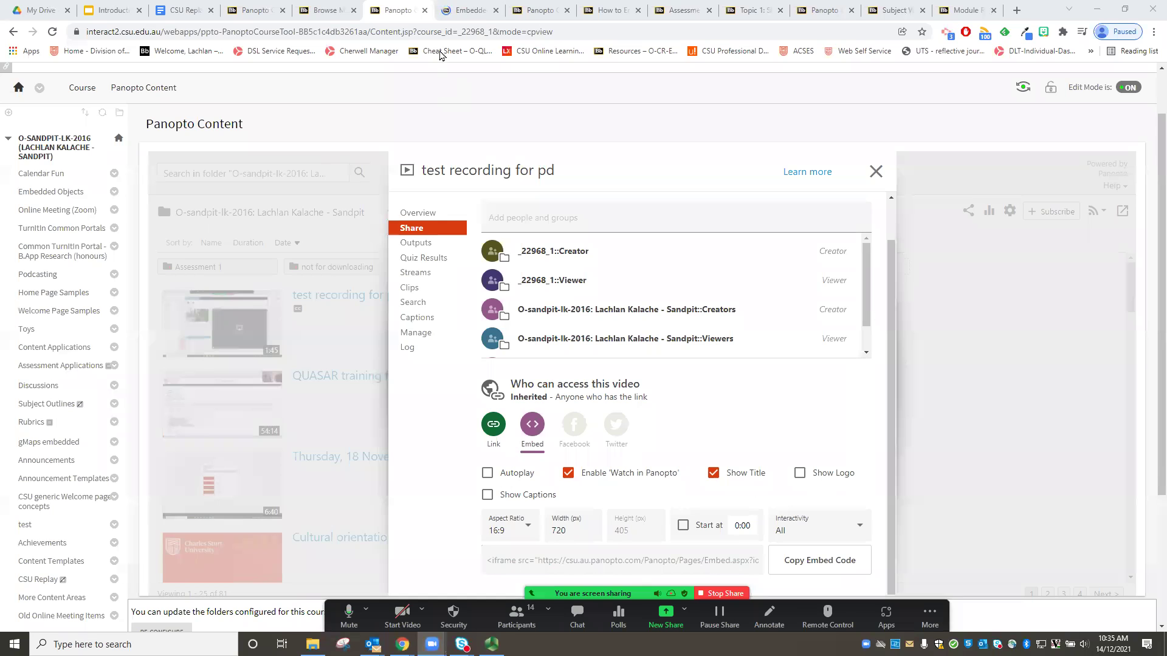
{"action": "left_click", "coordinate": [465, 10]}
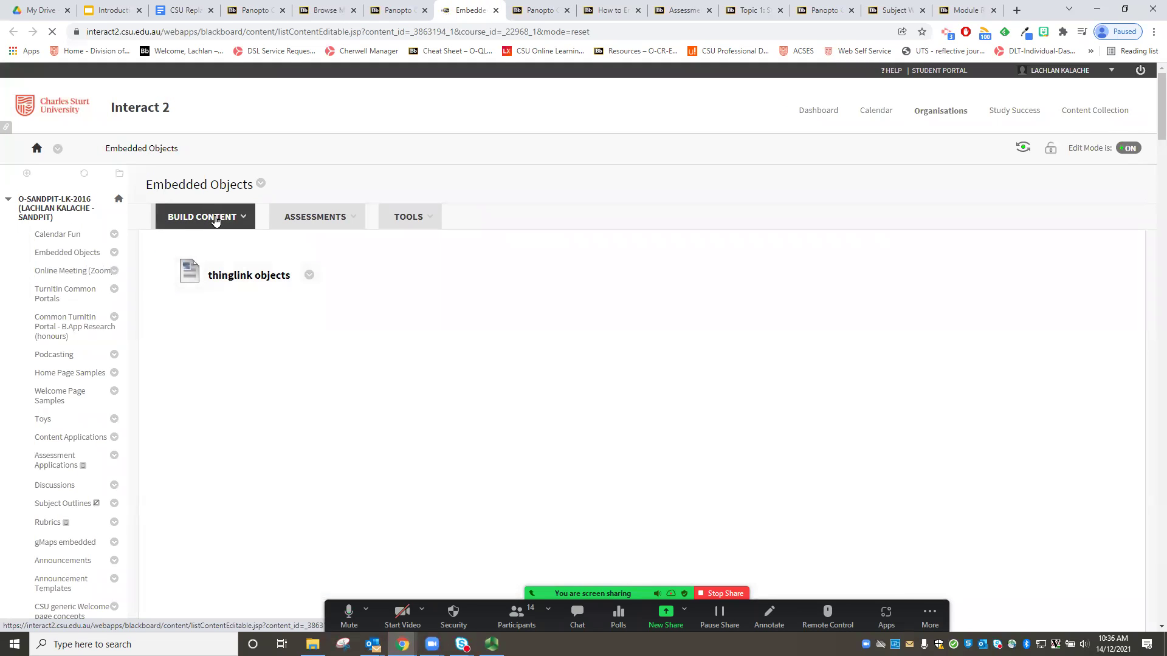
{"action": "left_click", "coordinate": [223, 219]}
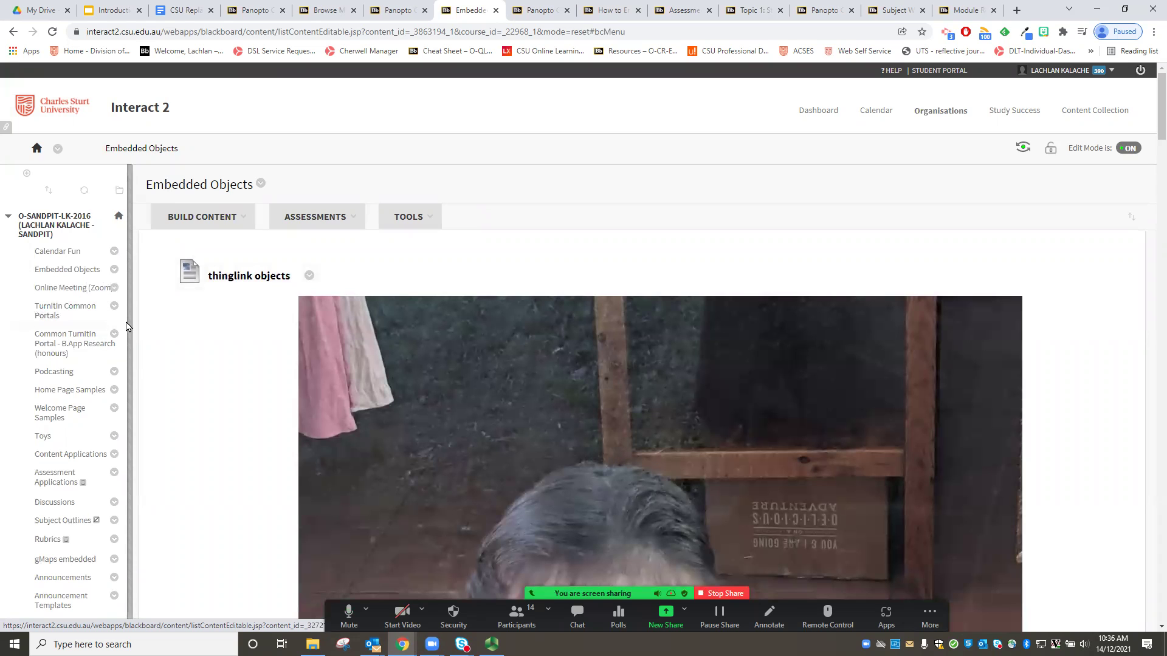
{"action": "left_click", "coordinate": [43, 373]}
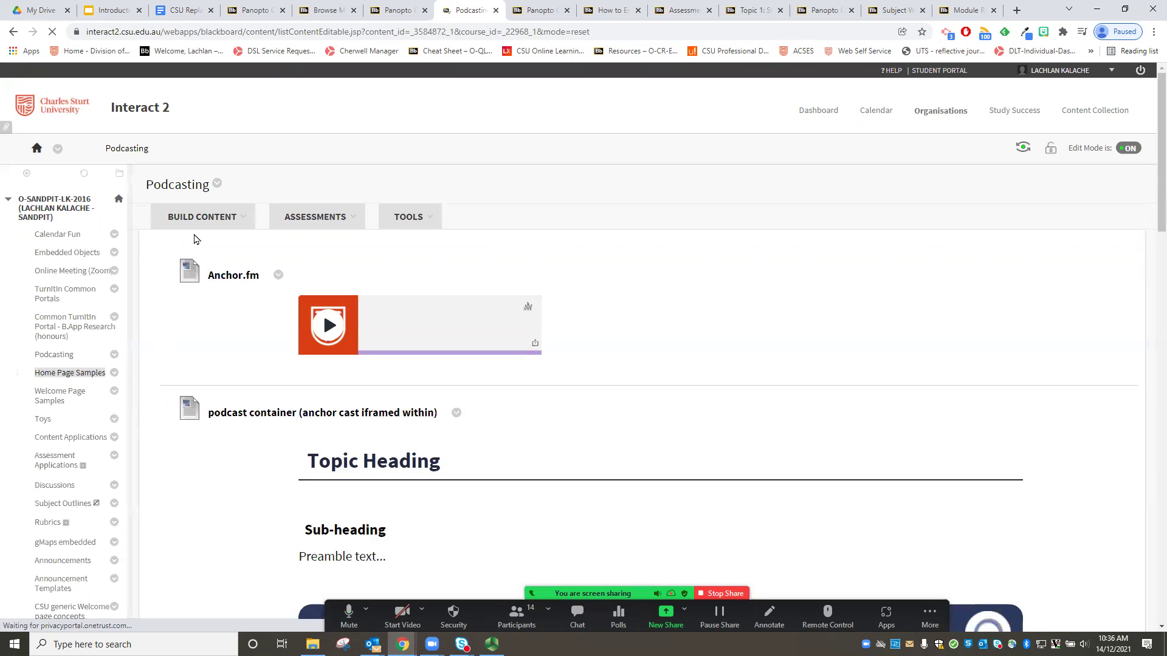
Create a new content item on the Podcasting page and name it "test panopto vid".
{"action": "left_click", "coordinate": [205, 216]}
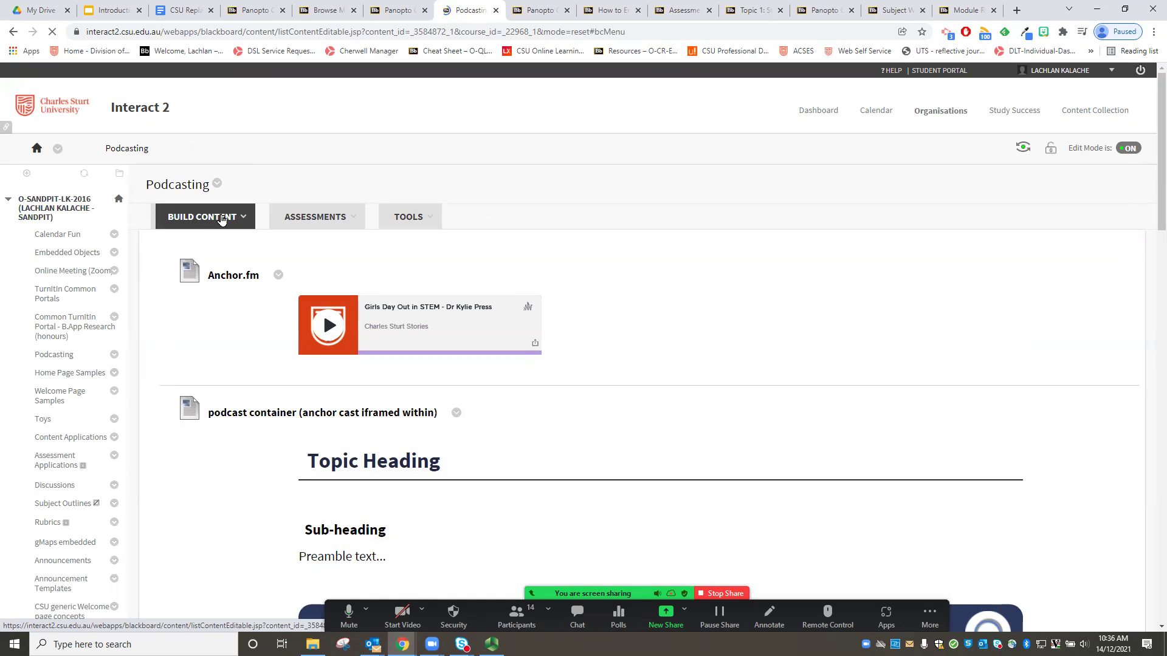
{"action": "left_click", "coordinate": [226, 219]}
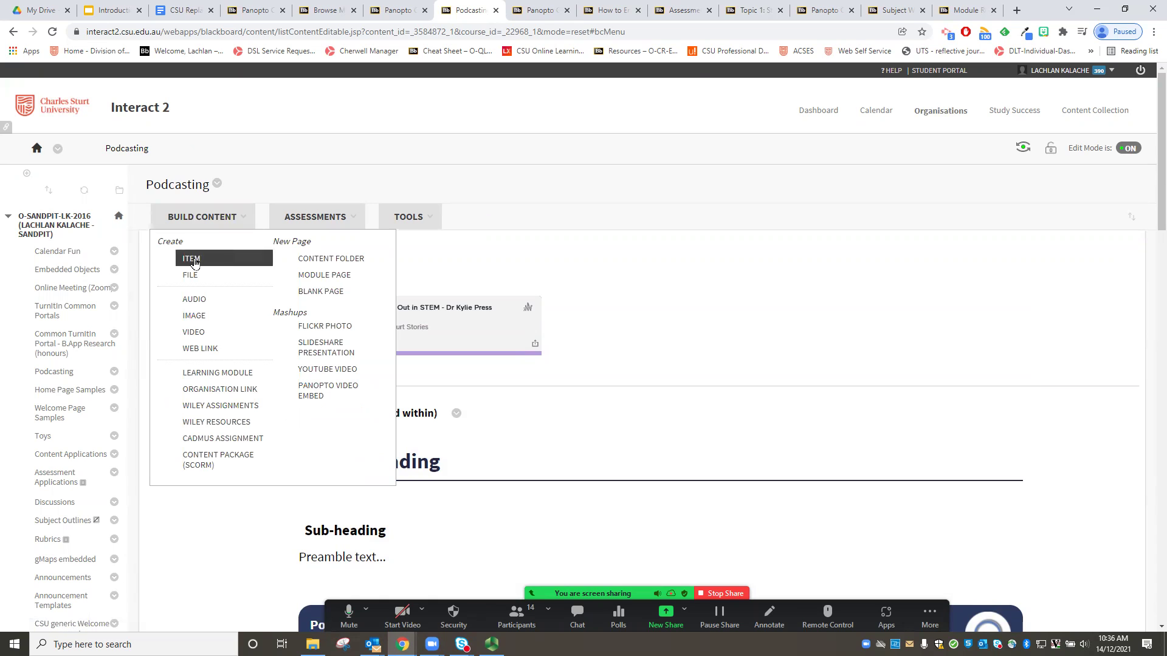
{"action": "left_click", "coordinate": [189, 260]}
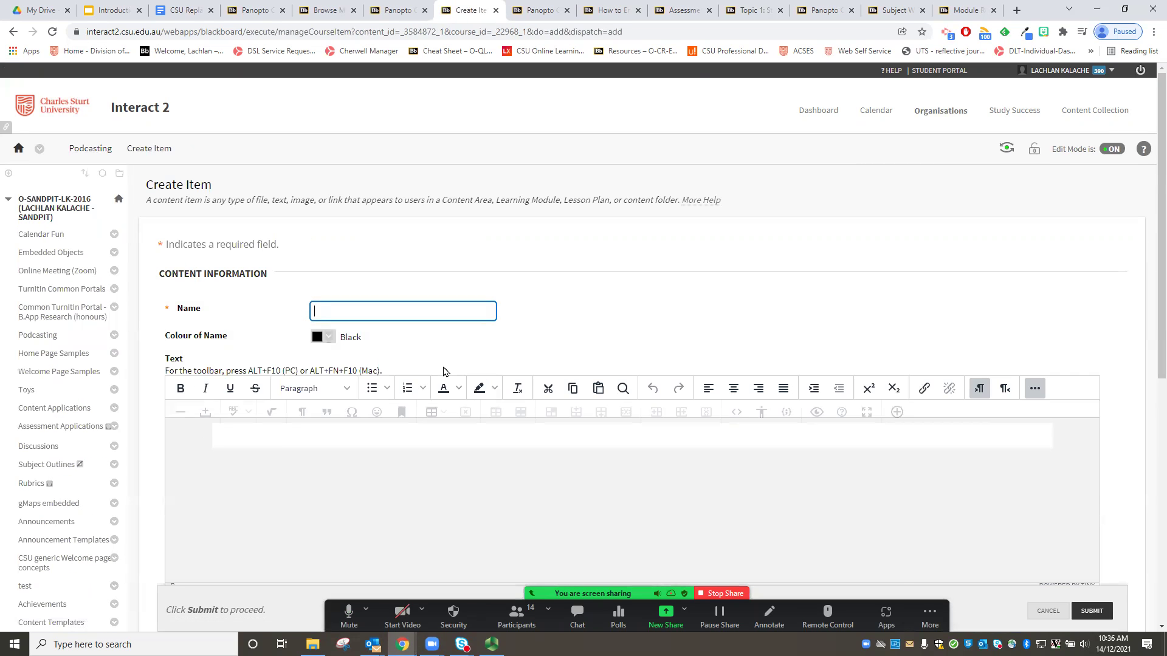
{"action": "type", "text": "test panopto vid"}
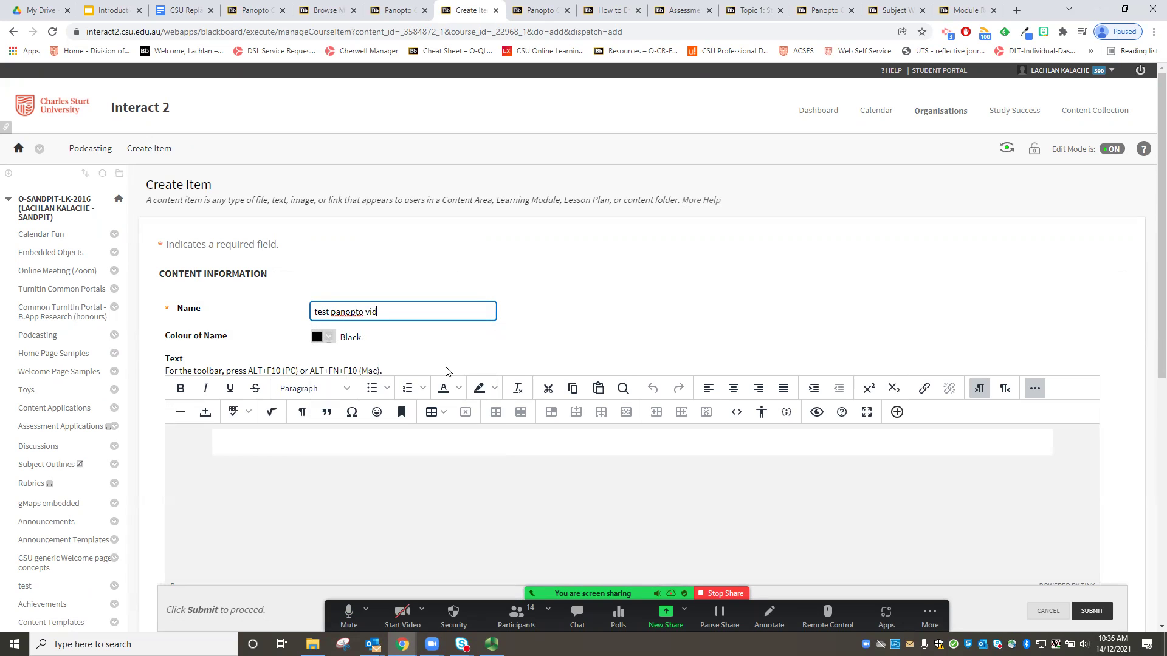
Paste the copied embed code into the source code of the item's text and submit the item.
{"action": "left_click", "coordinate": [368, 445]}
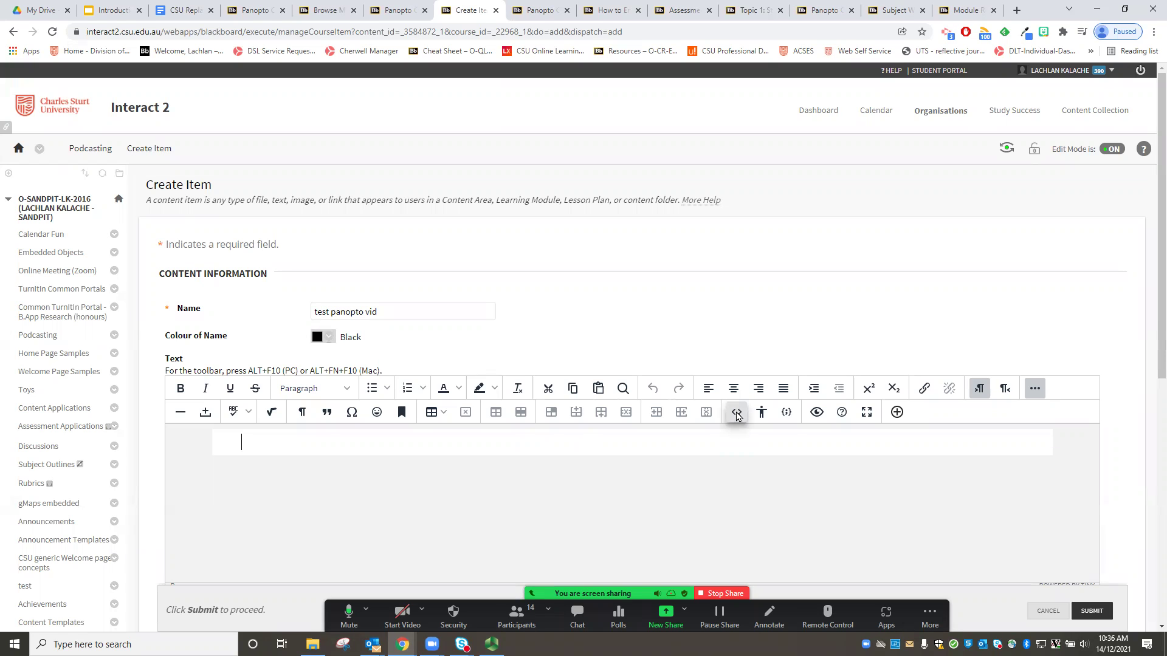
{"action": "left_click", "coordinate": [736, 414]}
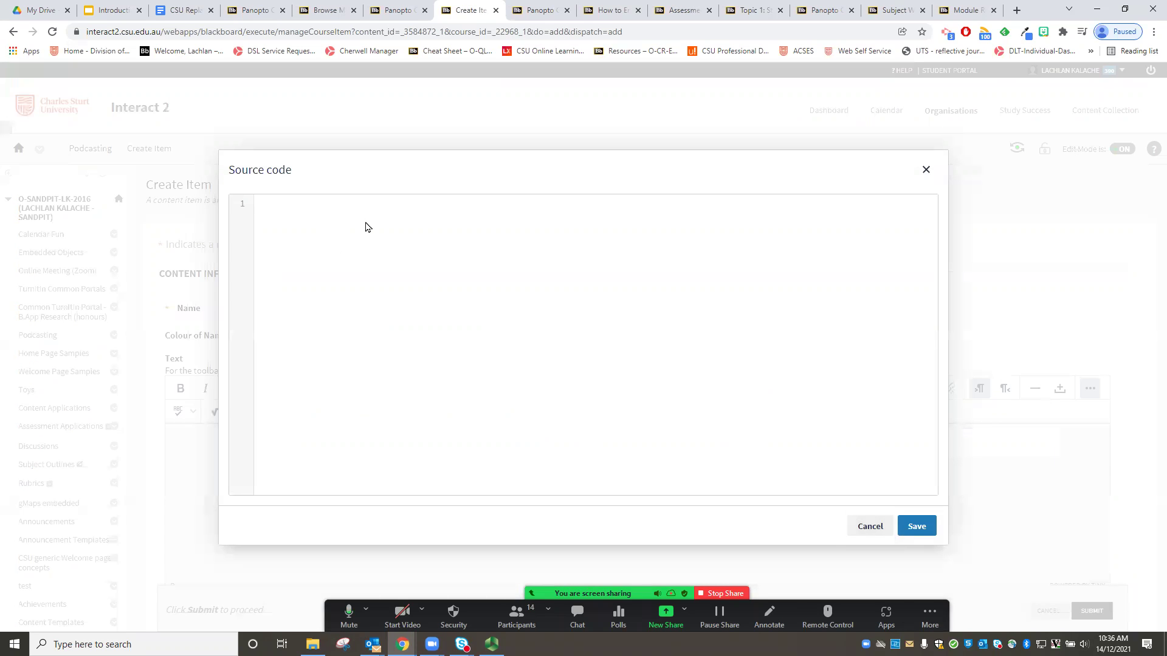
{"action": "key", "text": "ctrl+v"}
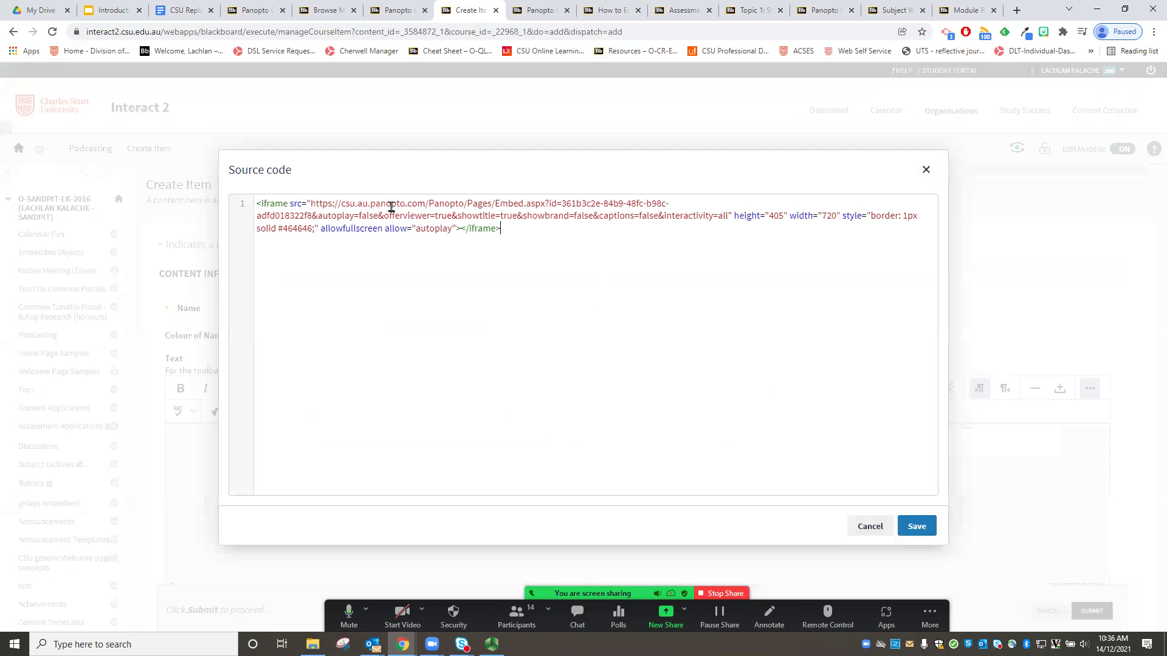
{"action": "left_click", "coordinate": [929, 527]}
{"action": "scroll", "coordinate": [1119, 486], "scroll_direction": "down", "scroll_amount": 1}
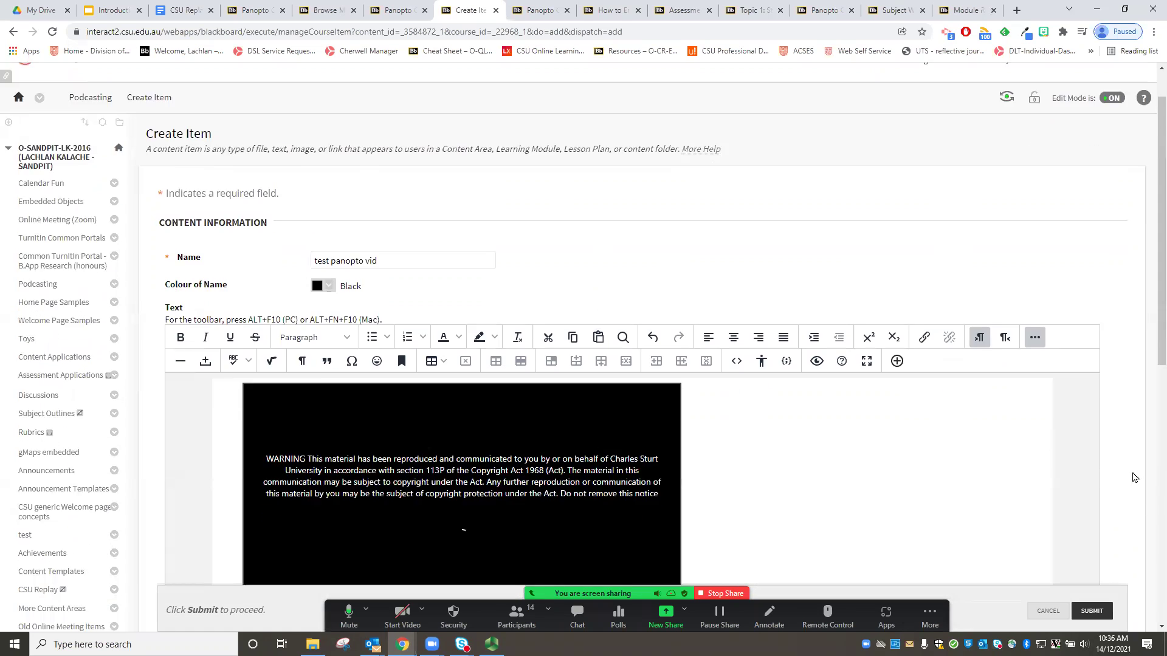
{"action": "scroll", "coordinate": [1133, 478], "scroll_direction": "down", "scroll_amount": 2}
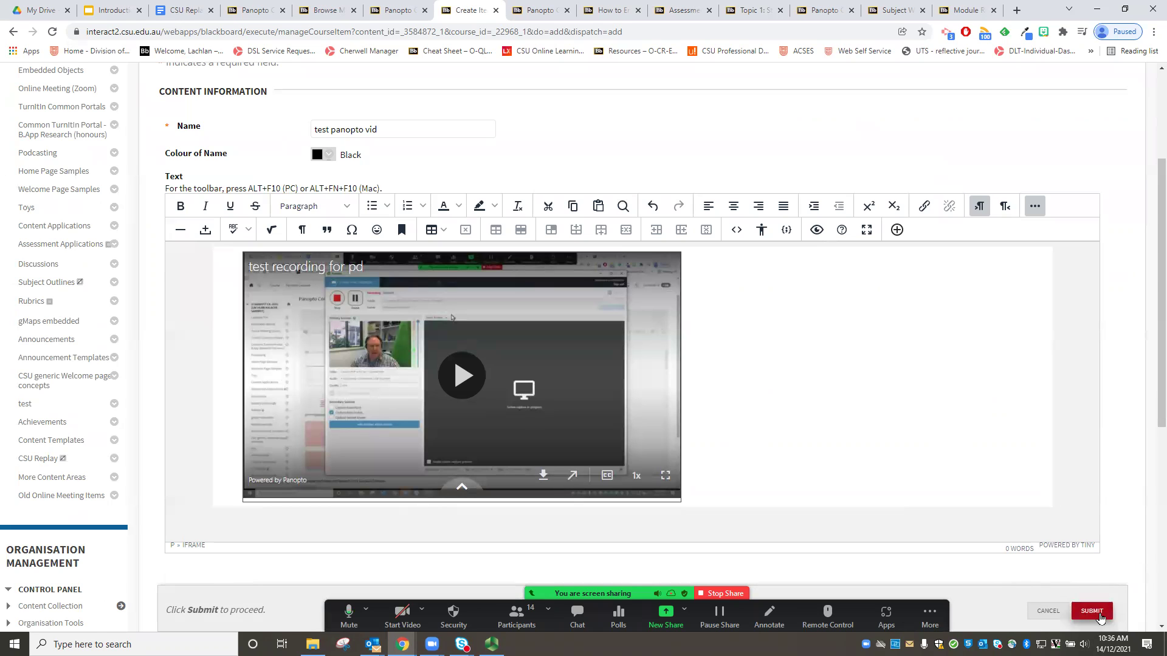
{"action": "left_click", "coordinate": [1100, 617]}
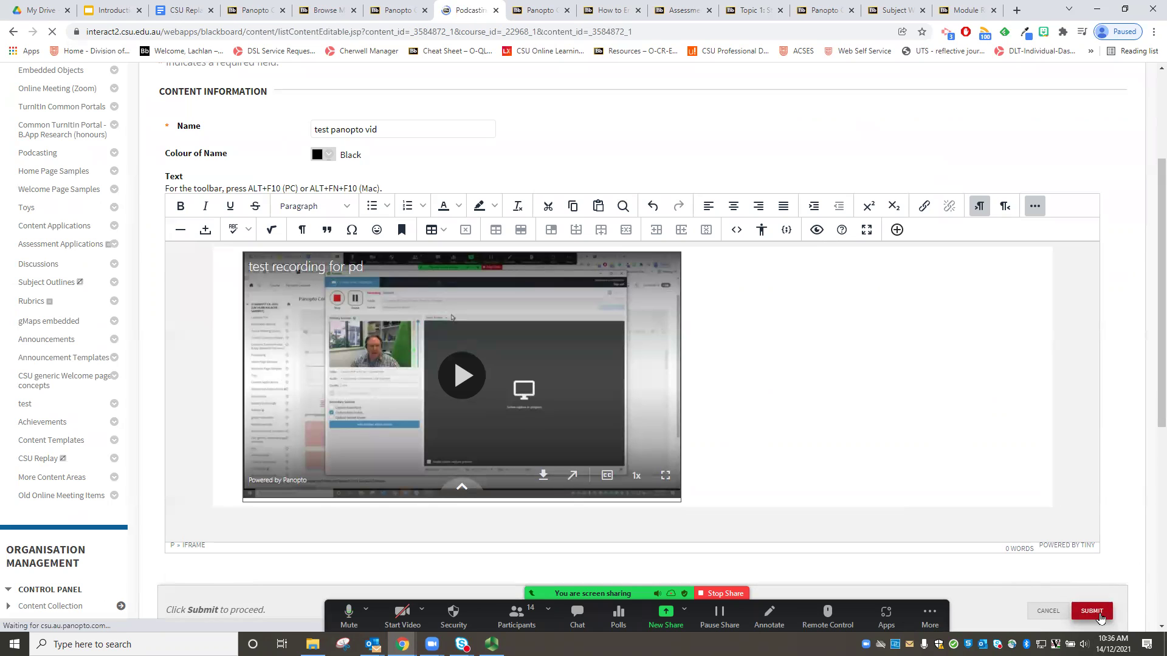
Open the "test panopto vid" item on the Podcasting page for editing and delete the embedded video from its text.
{"action": "scroll", "coordinate": [895, 476], "scroll_direction": "down", "scroll_amount": 15}
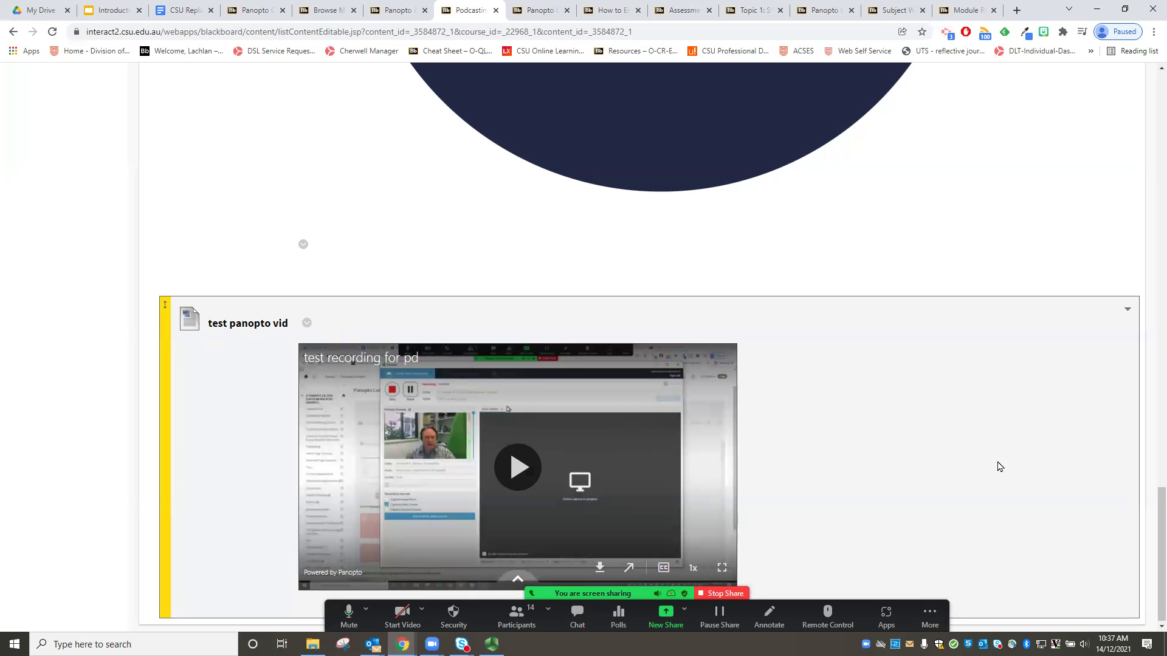
{"action": "scroll", "coordinate": [547, 373], "scroll_direction": "up", "scroll_amount": 2}
{"action": "scroll", "coordinate": [365, 340], "scroll_direction": "down", "scroll_amount": 2}
{"action": "left_click", "coordinate": [307, 323]}
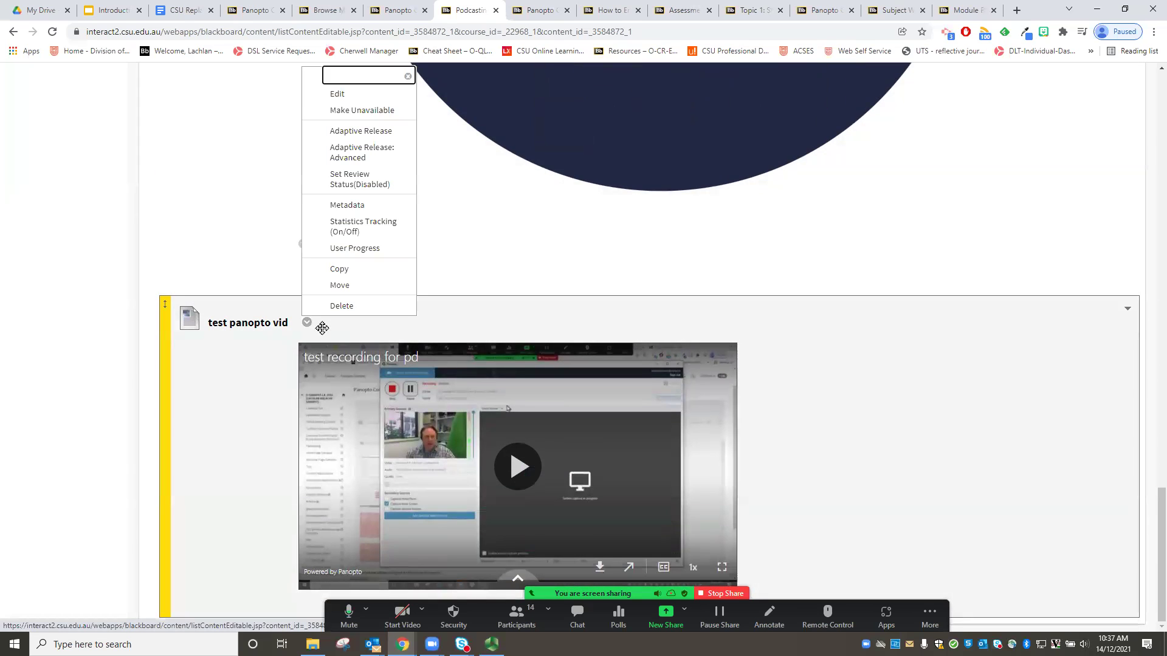
{"action": "left_click", "coordinate": [338, 93]}
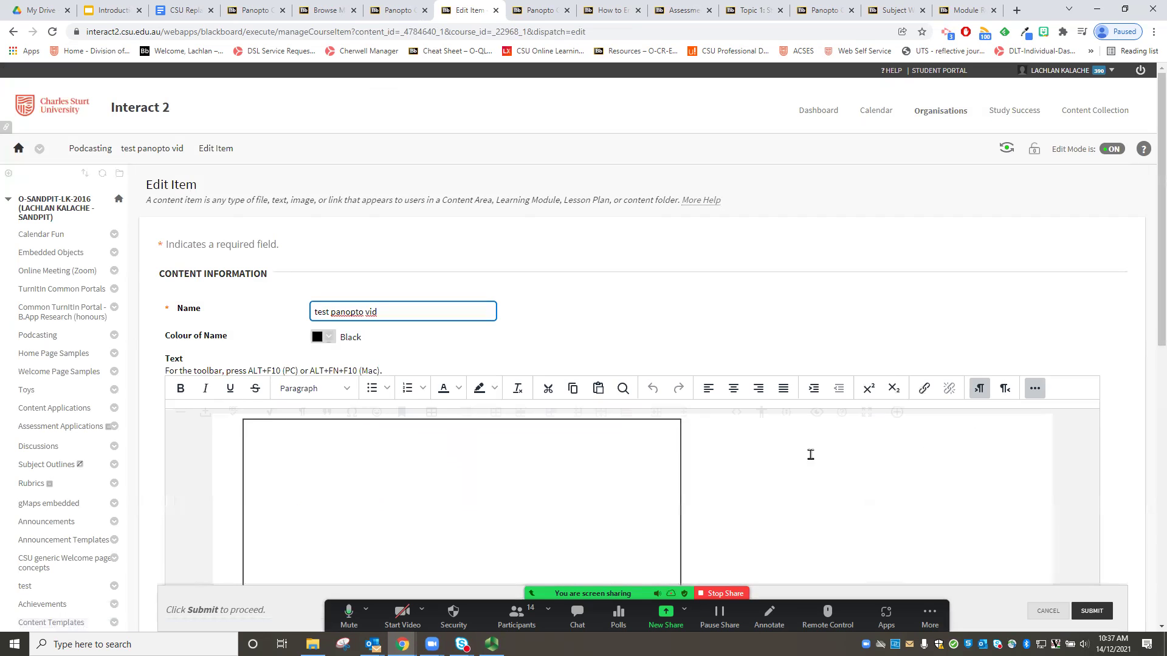
{"action": "scroll", "coordinate": [810, 453], "scroll_direction": "down", "scroll_amount": 4}
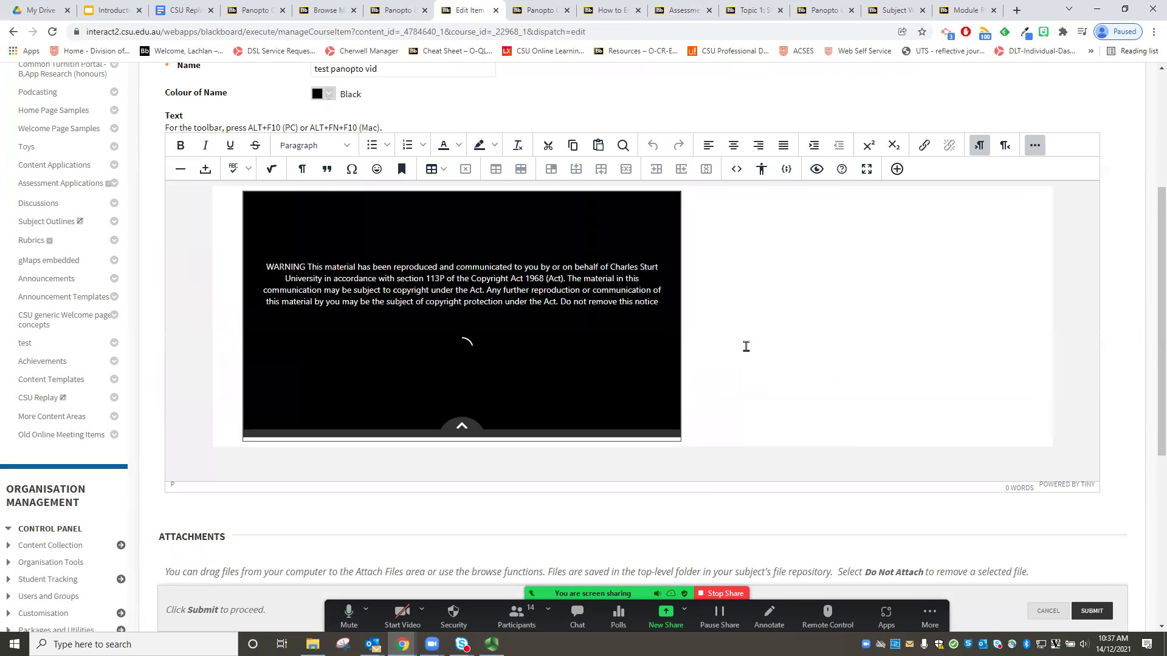
{"action": "key", "text": "BackSpace"}
Insert the "test recording for pd" video into the item's text with the Panopto Video content tool.
{"action": "scroll", "coordinate": [730, 347], "scroll_direction": "up", "scroll_amount": 3}
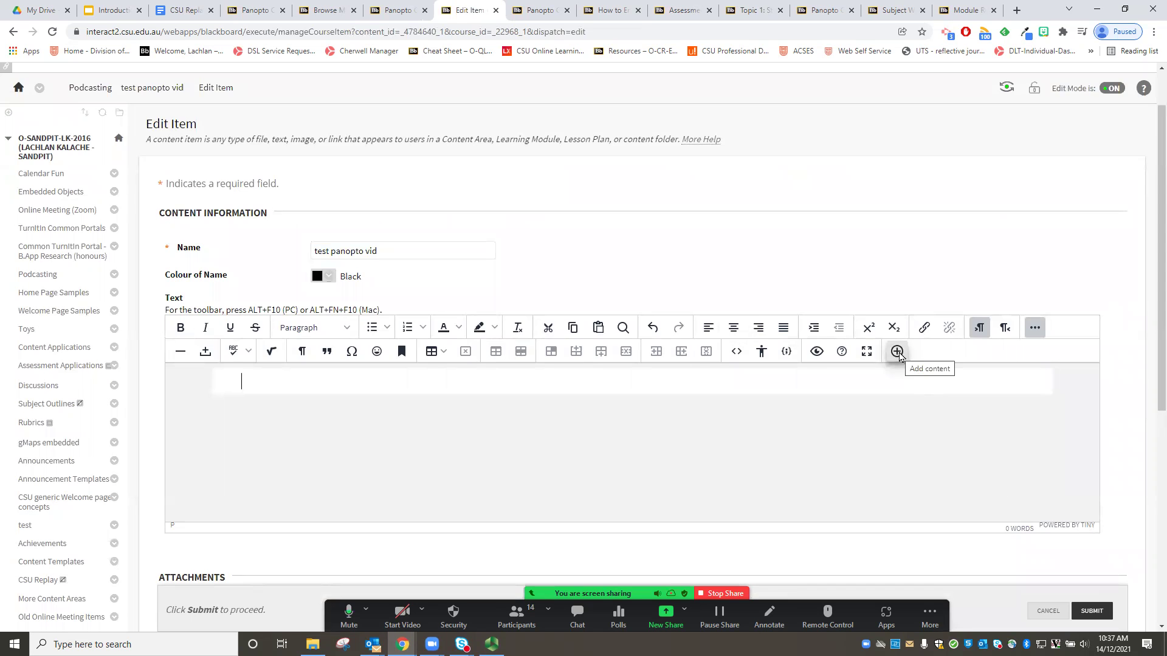
{"action": "left_click", "coordinate": [898, 353]}
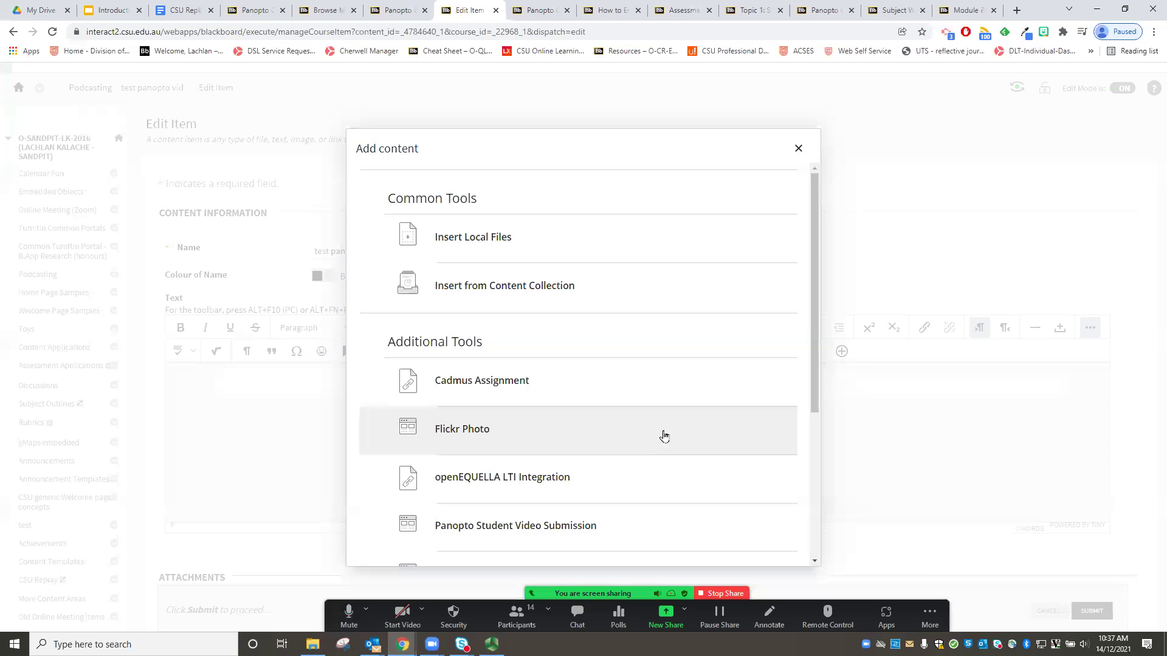
{"action": "scroll", "coordinate": [686, 422], "scroll_direction": "down", "scroll_amount": 2}
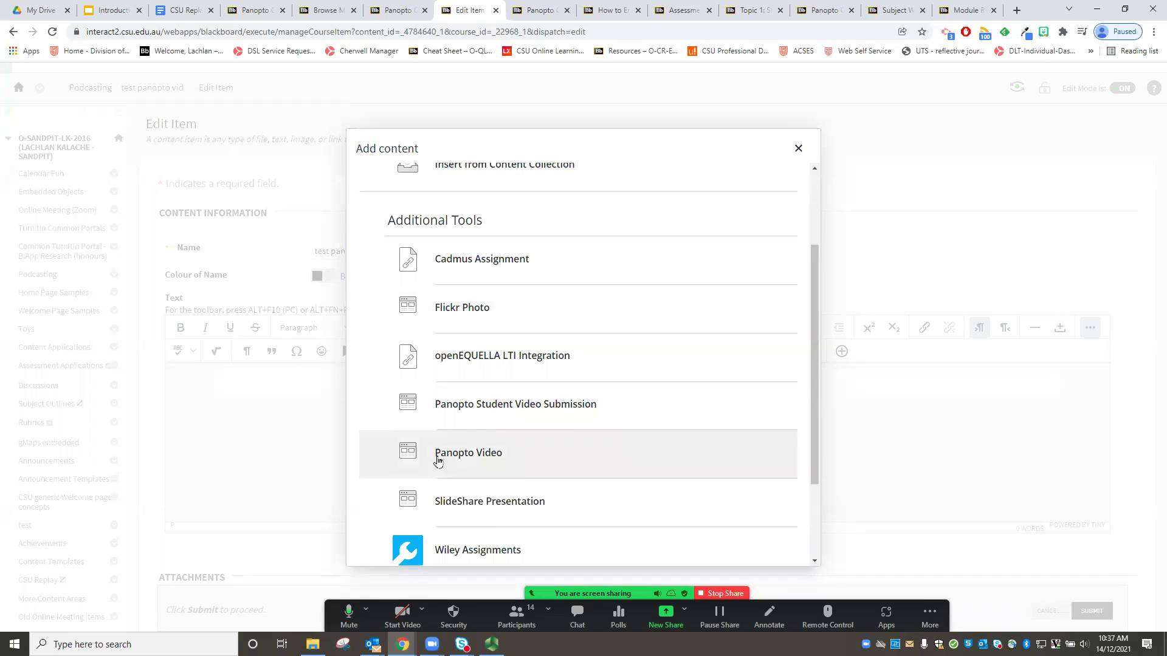
{"action": "left_click", "coordinate": [465, 457]}
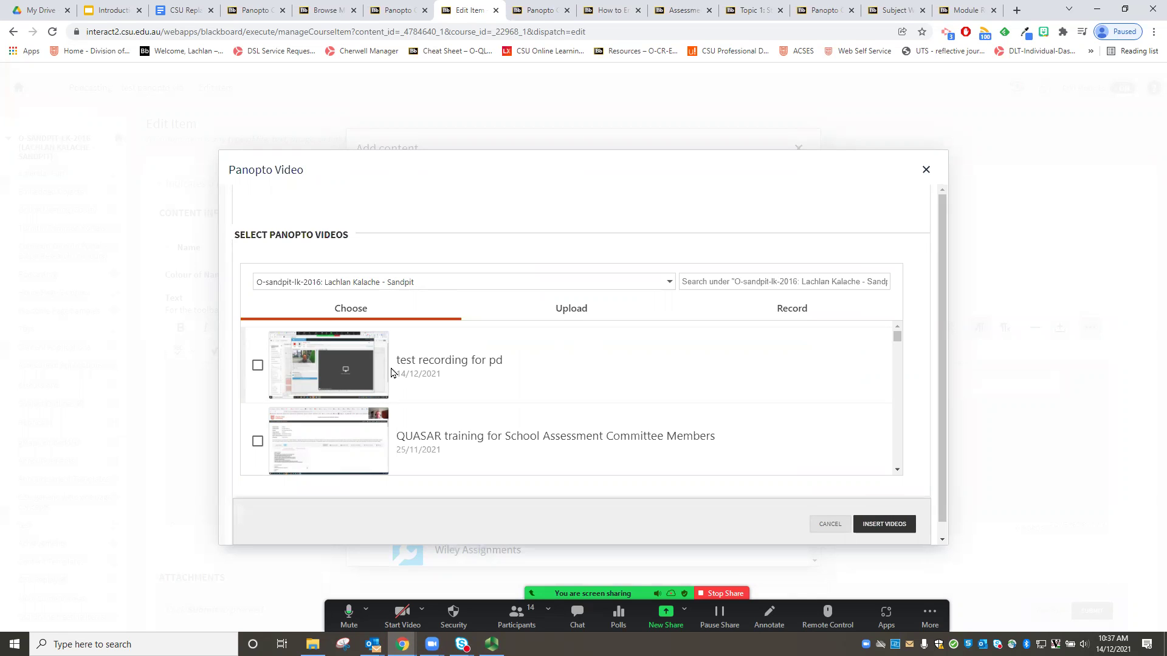
{"action": "left_click", "coordinate": [257, 366]}
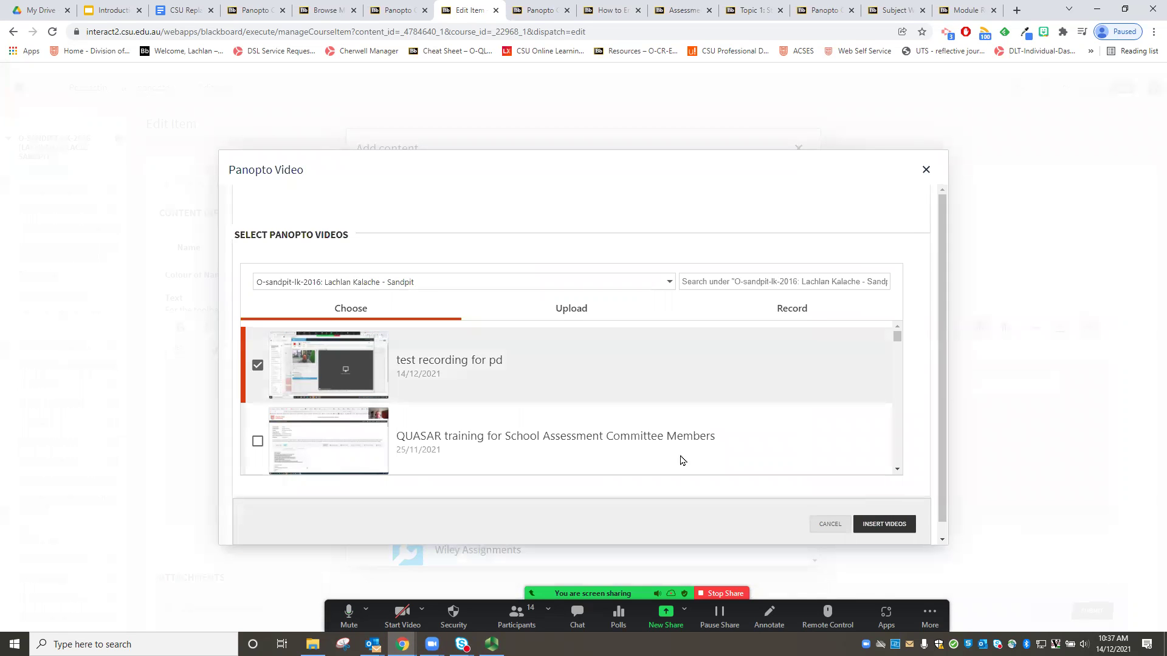
{"action": "left_click", "coordinate": [883, 525]}
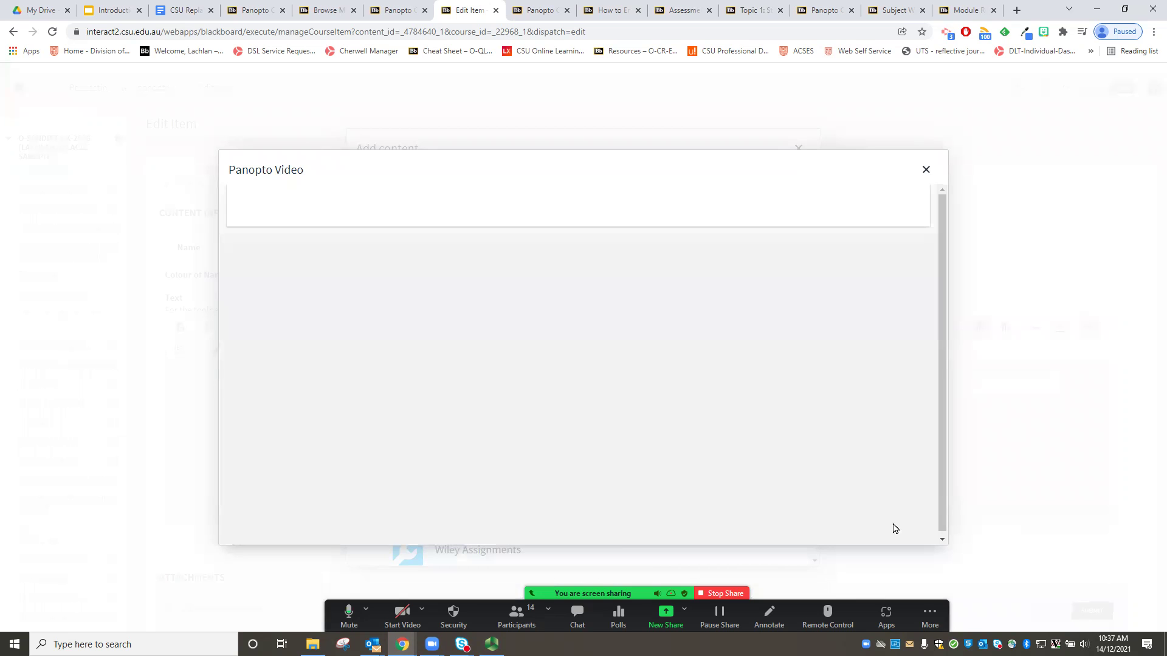
{"action": "scroll", "coordinate": [870, 460], "scroll_direction": "down", "scroll_amount": 2}
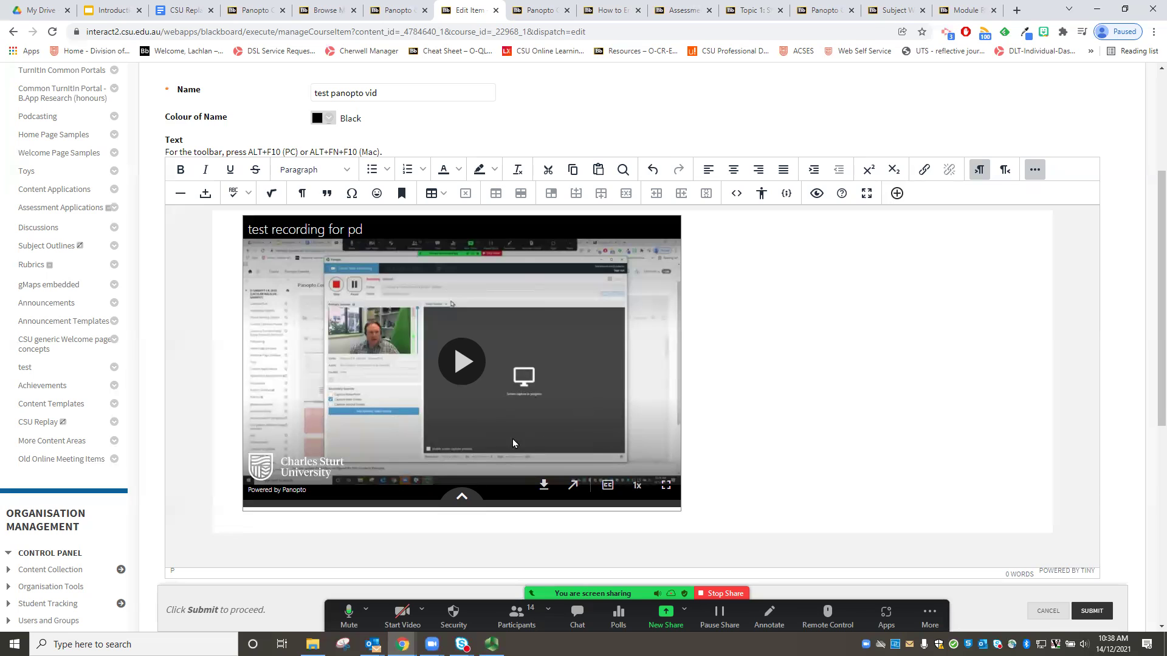
Submit the edited item and view "test panopto vid" at the end of the Podcasting page.
{"action": "left_click", "coordinate": [1092, 611]}
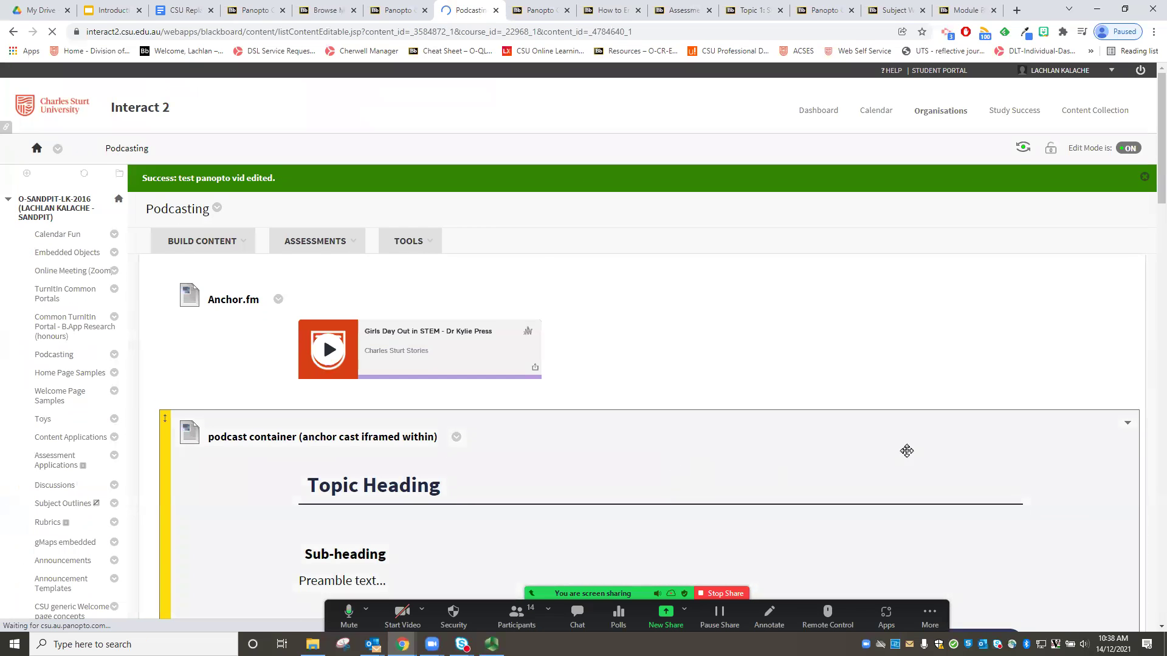
{"action": "scroll", "coordinate": [906, 447], "scroll_direction": "down", "scroll_amount": 10}
{"action": "scroll", "coordinate": [922, 454], "scroll_direction": "down", "scroll_amount": 15}
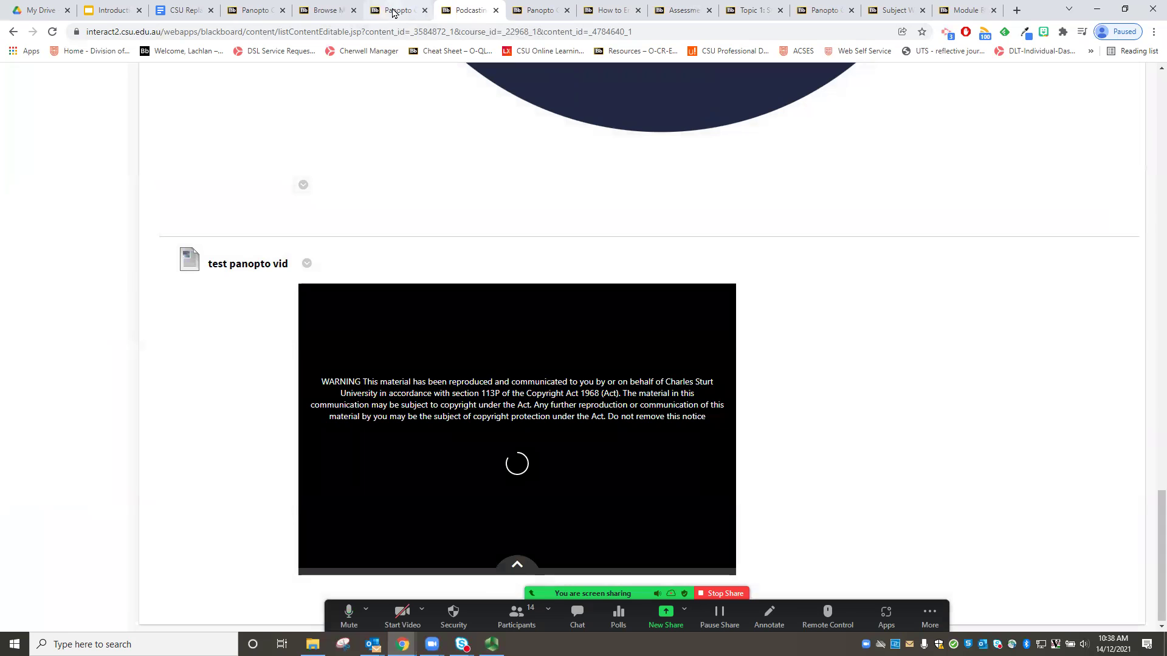
Return to the Panopto Content page, review the session's overview actions and availability settings, and close the session settings.
{"action": "left_click", "coordinate": [393, 12]}
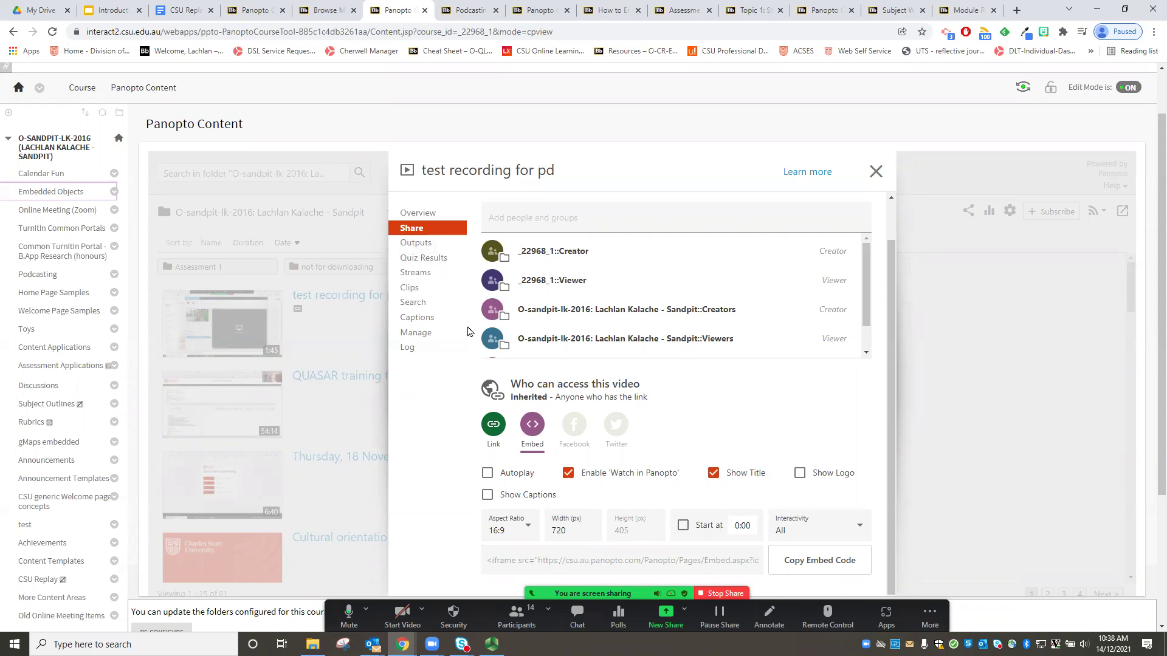
{"action": "left_click", "coordinate": [417, 214]}
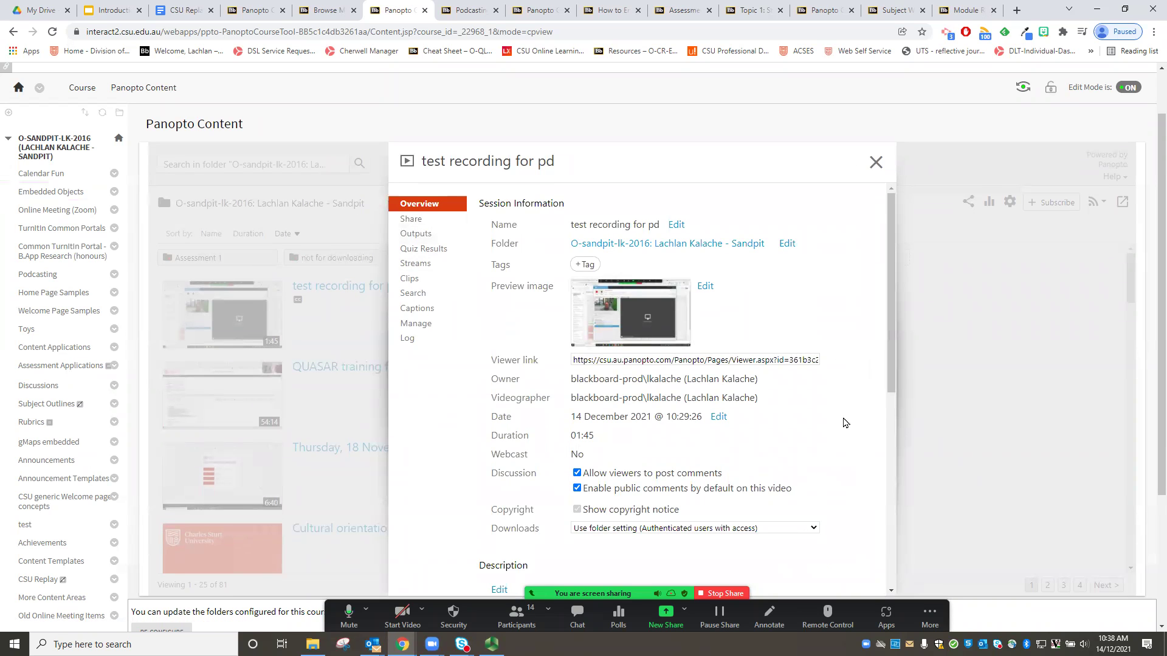
{"action": "scroll", "coordinate": [844, 423], "scroll_direction": "down", "scroll_amount": 5}
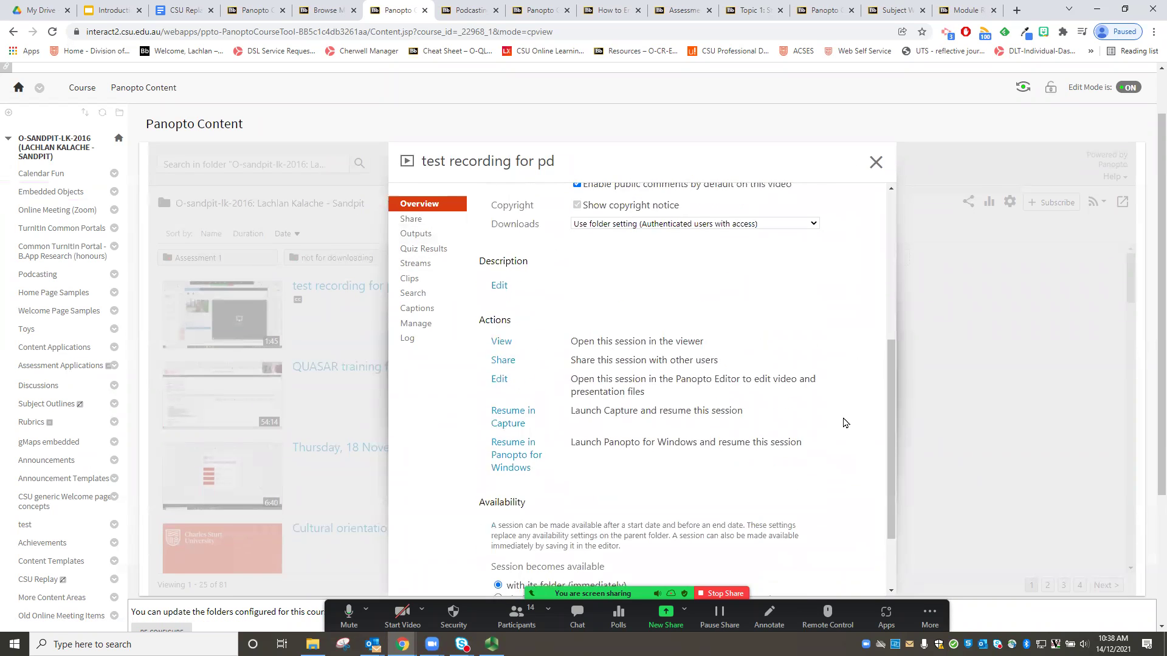
{"action": "scroll", "coordinate": [843, 423], "scroll_direction": "down", "scroll_amount": 4}
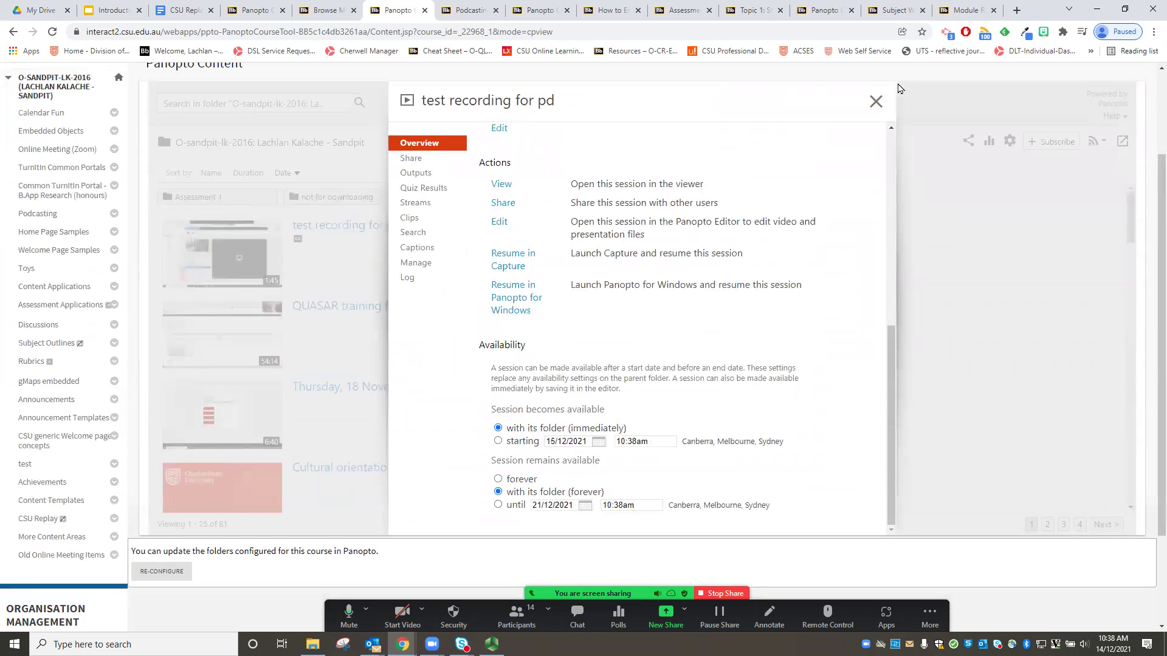
{"action": "left_click", "coordinate": [876, 101]}
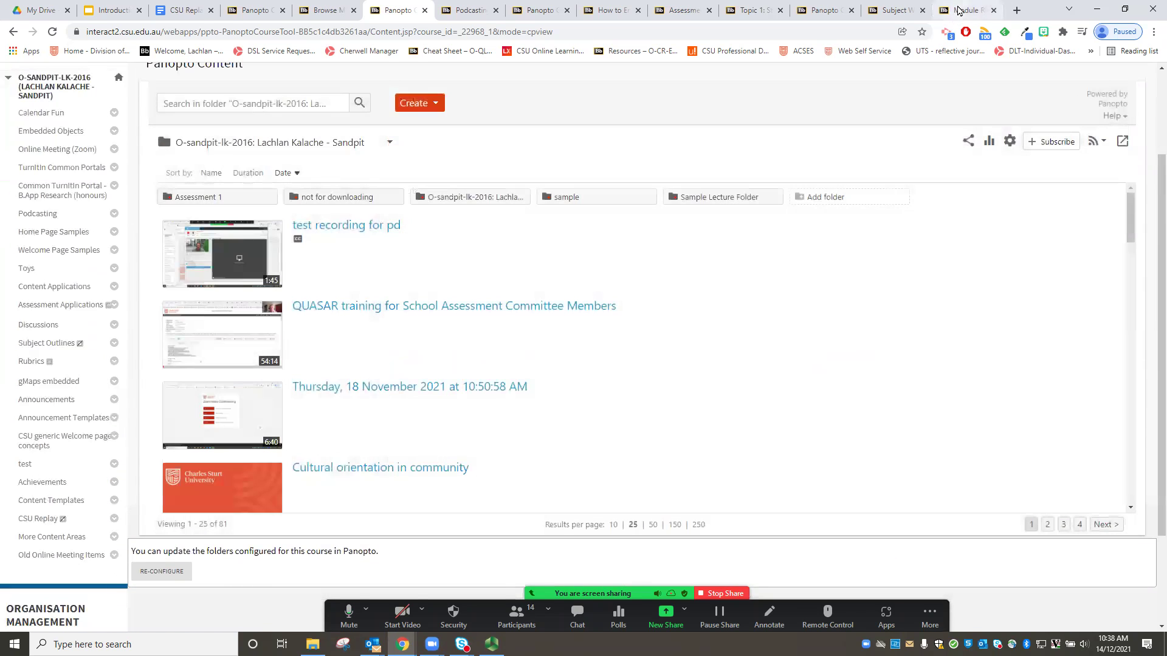
Switch to the AHT101 subject site and open its CSU Replay (Panopto) content page.
{"action": "left_click", "coordinate": [959, 10]}
{"action": "scroll", "coordinate": [190, 148], "scroll_direction": "up", "scroll_amount": 15}
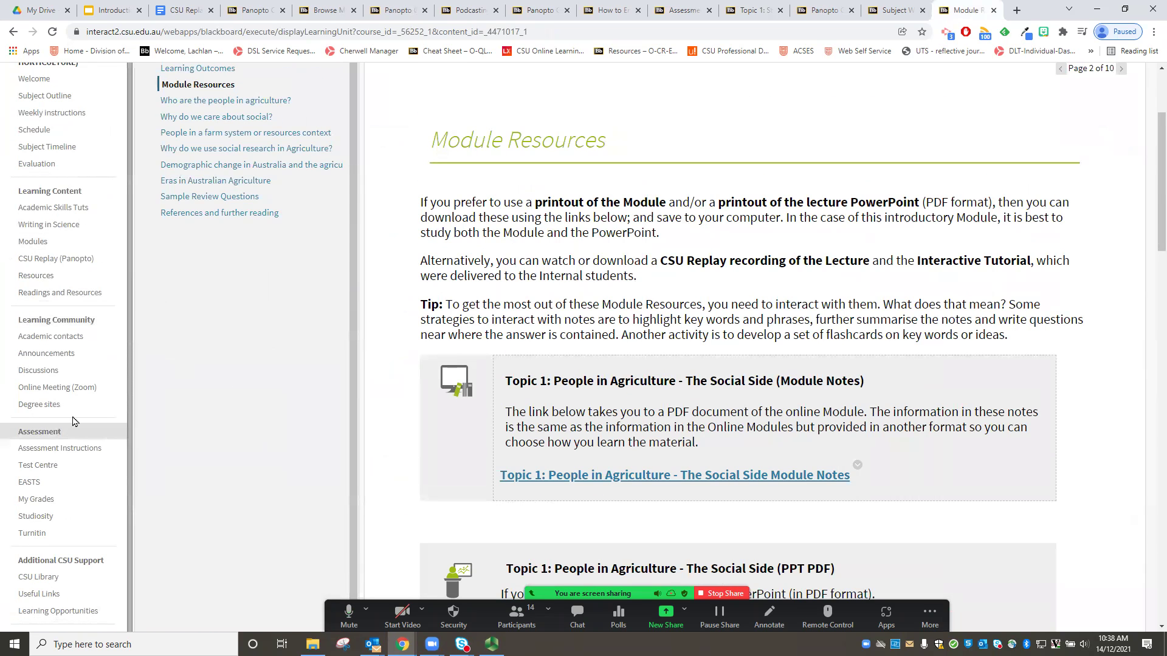
{"action": "left_click", "coordinate": [34, 260]}
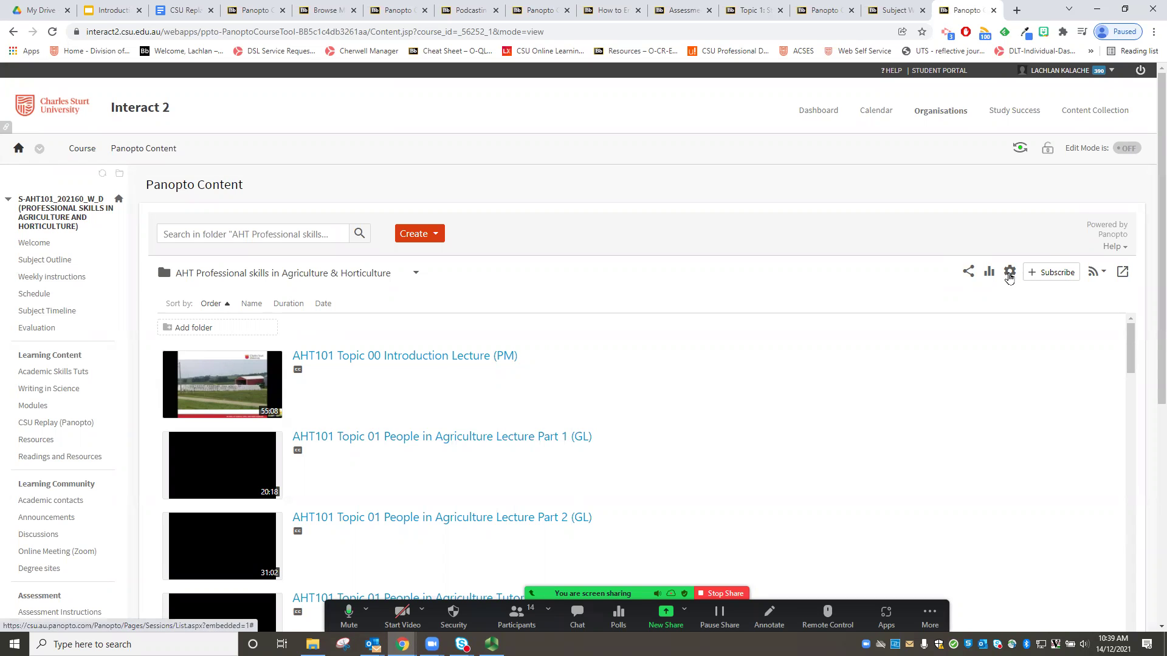
Create an assignment folder from the AHT Professional skills in Agriculture & Horticulture folder's settings and close them.
{"action": "left_click", "coordinate": [1009, 274]}
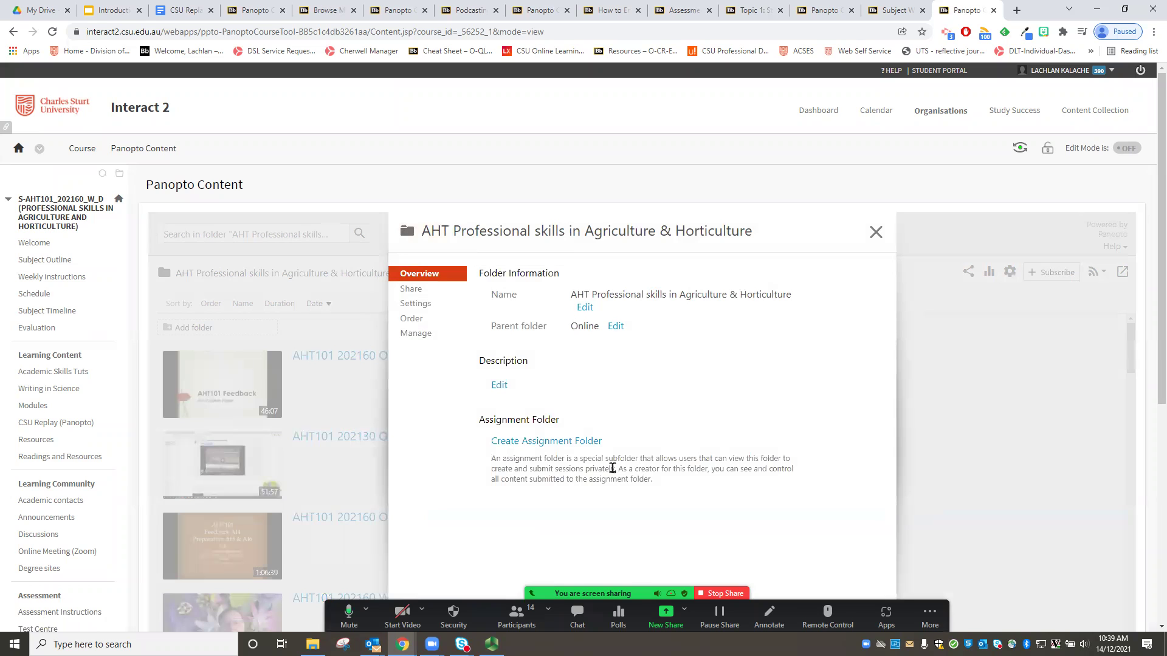
{"action": "left_click", "coordinate": [559, 445]}
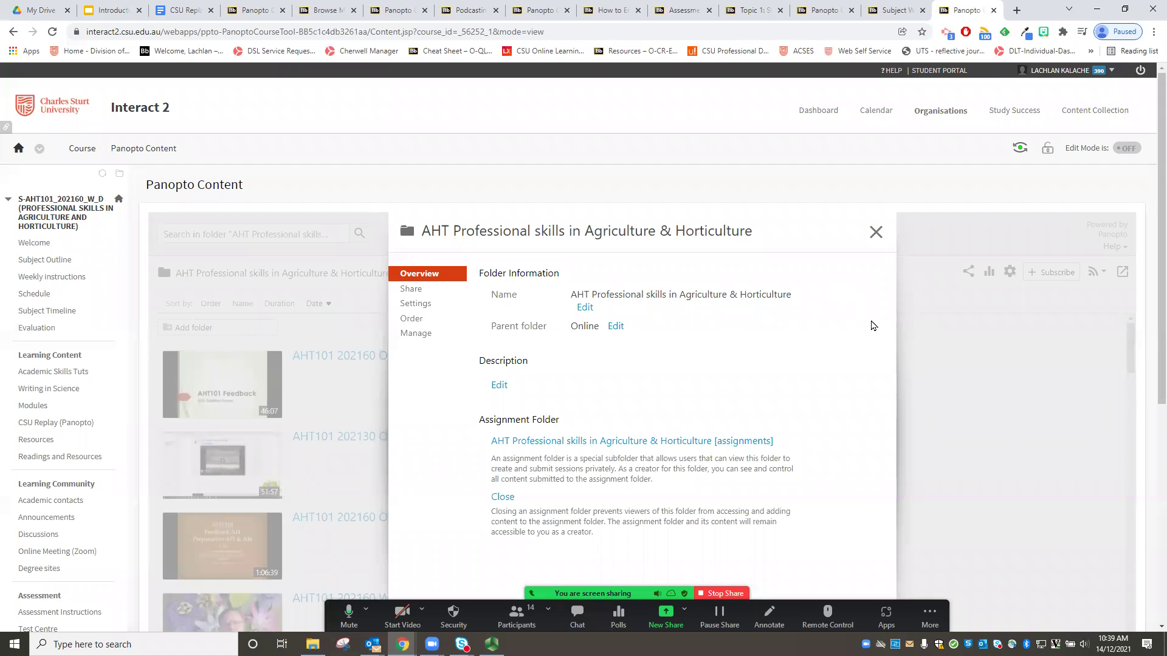
{"action": "left_click", "coordinate": [876, 233]}
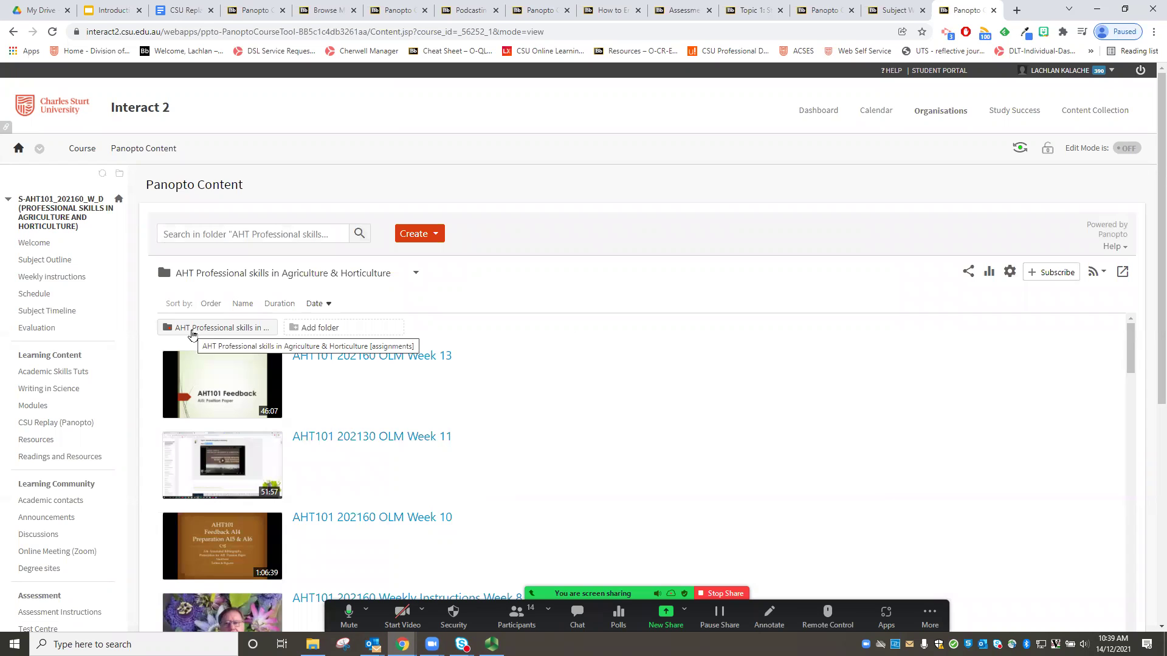
Open the [assignments] subfolder and review its options for recording or uploading media.
{"action": "left_click", "coordinate": [192, 333]}
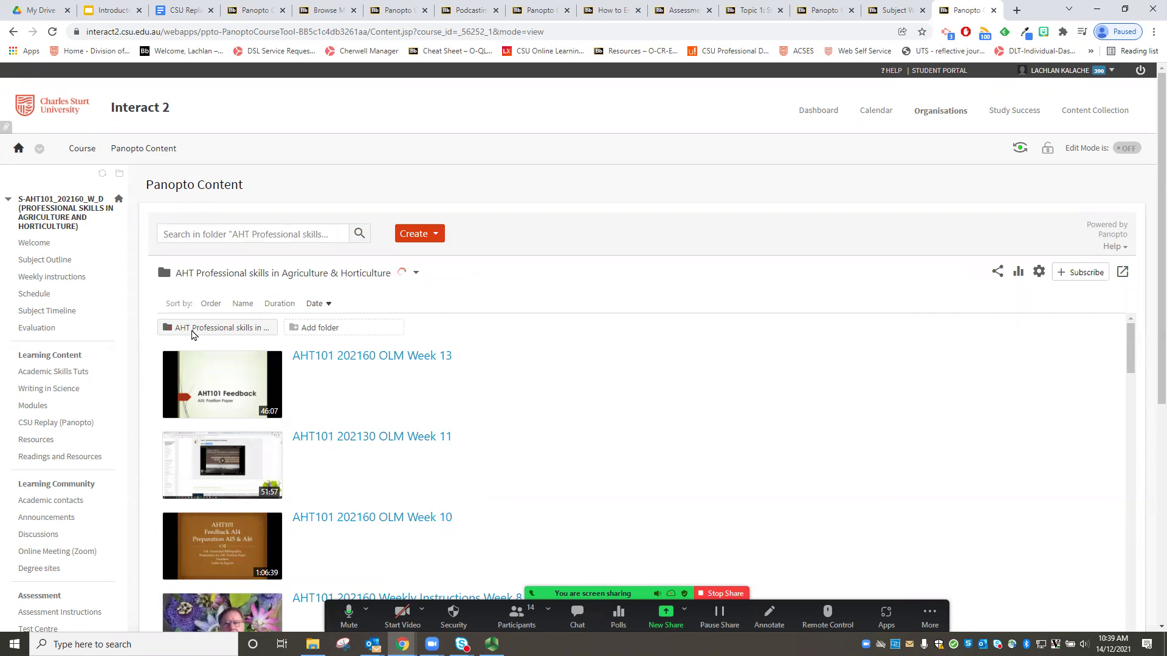
{"action": "scroll", "coordinate": [889, 392], "scroll_direction": "down", "scroll_amount": 1}
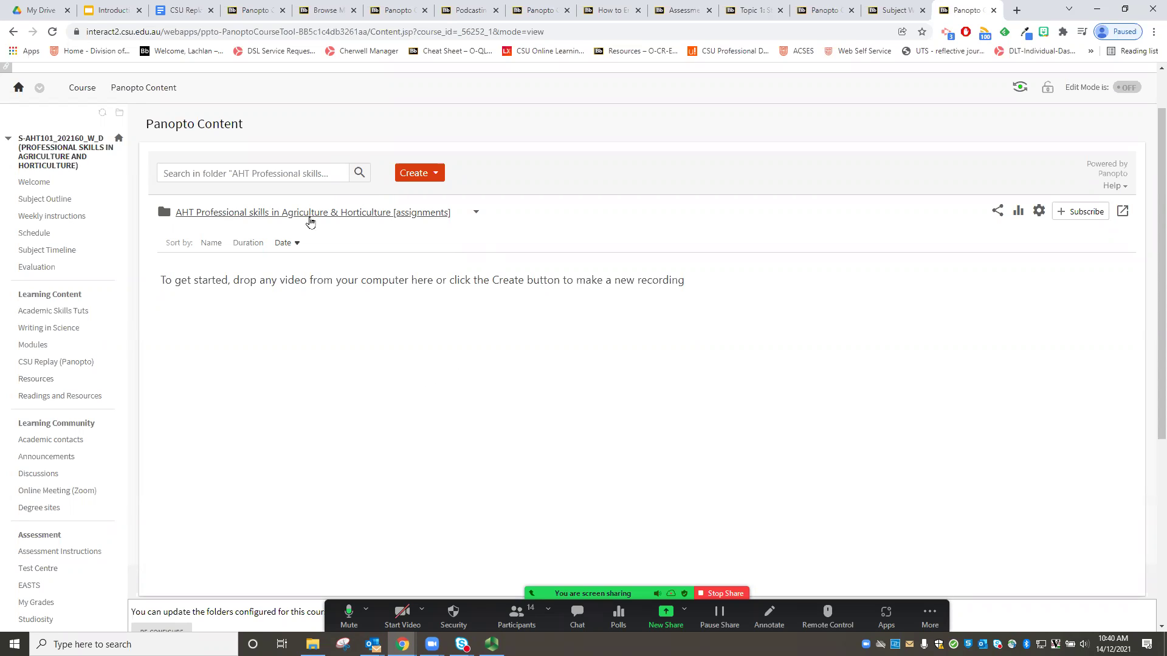
{"action": "left_click", "coordinate": [432, 174]}
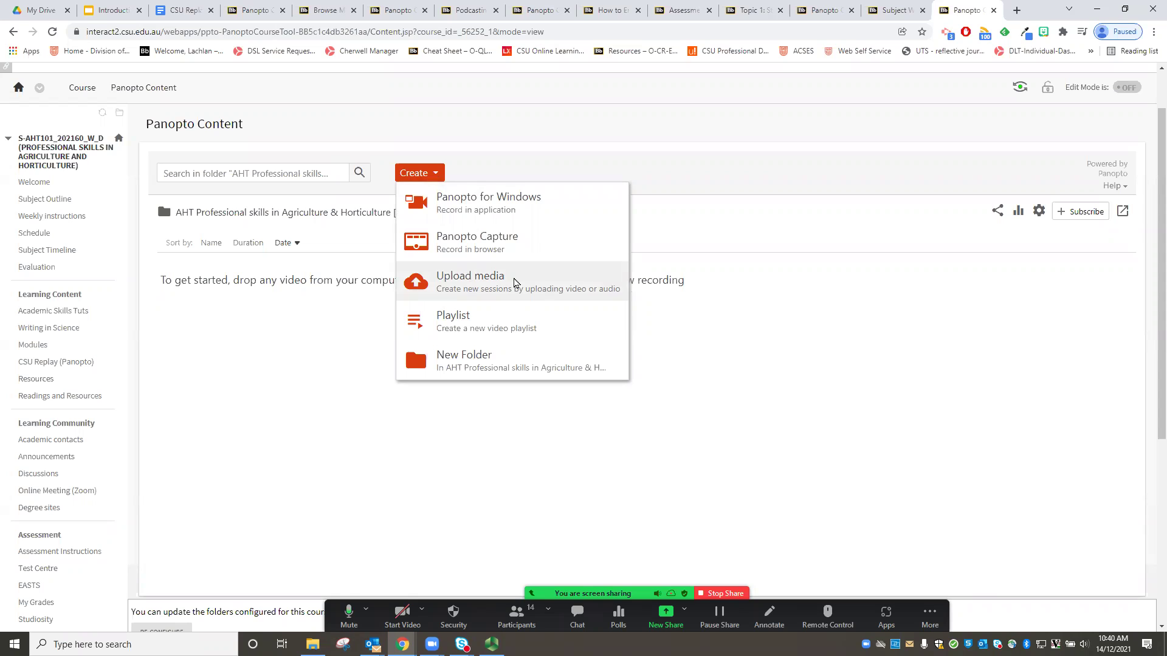
{"action": "left_click", "coordinate": [277, 371]}
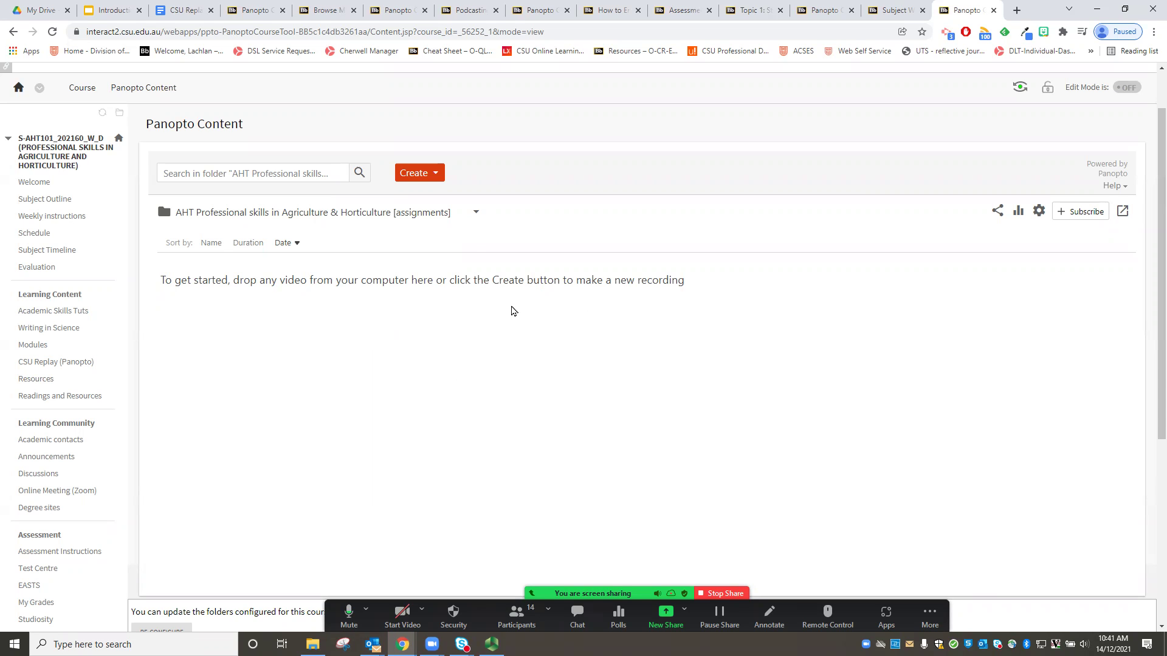
{"action": "left_click", "coordinate": [436, 178]}
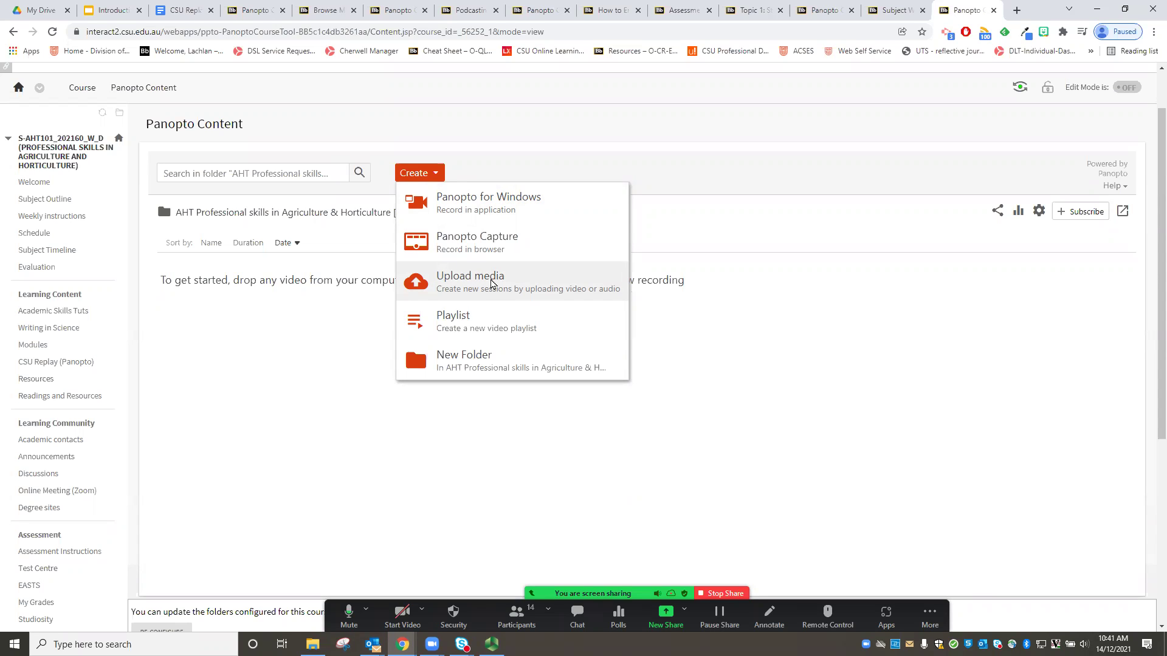
{"action": "left_click", "coordinate": [821, 376]}
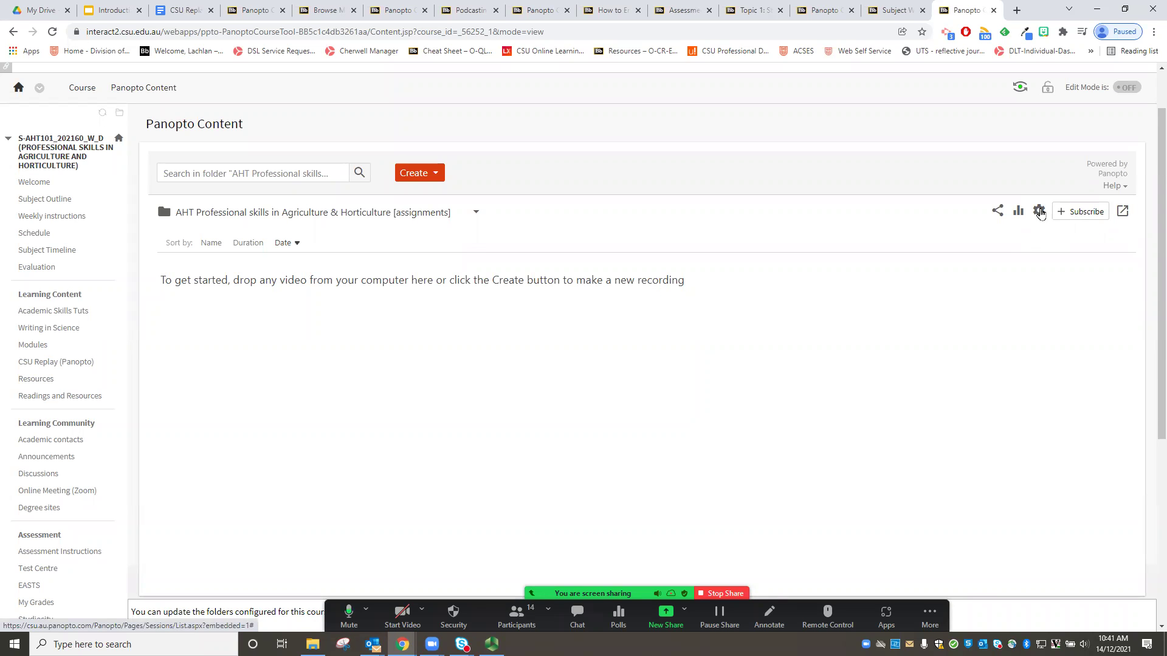
Permanently delete the [assignments] folder through its management settings.
{"action": "left_click", "coordinate": [1040, 213]}
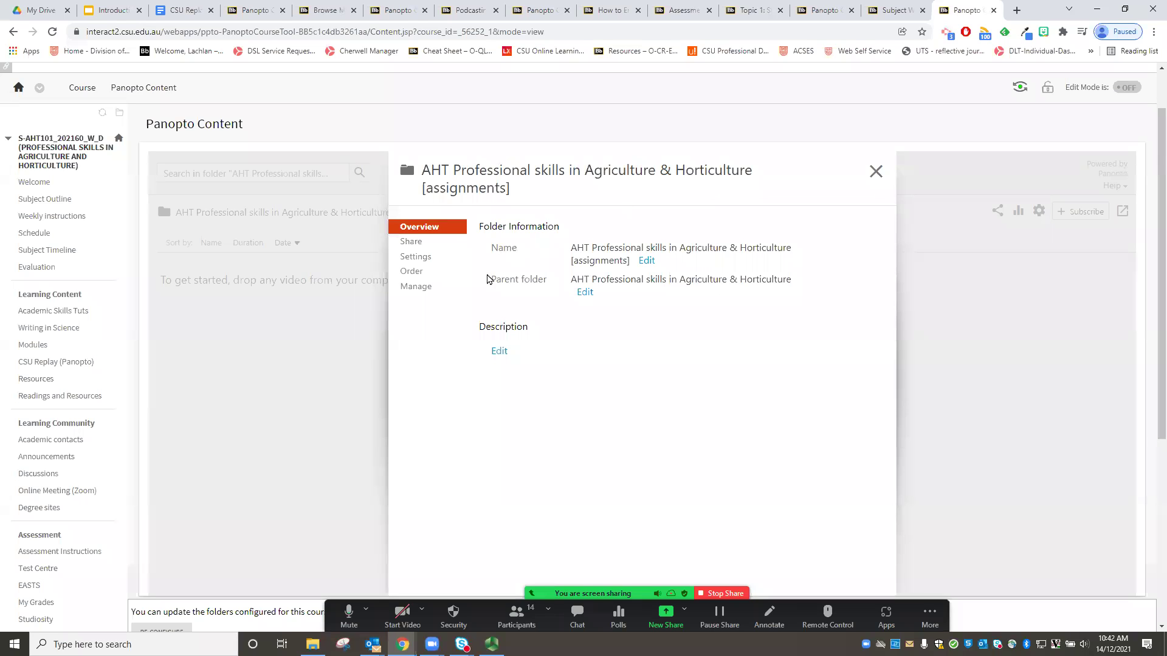
{"action": "left_click", "coordinate": [415, 291]}
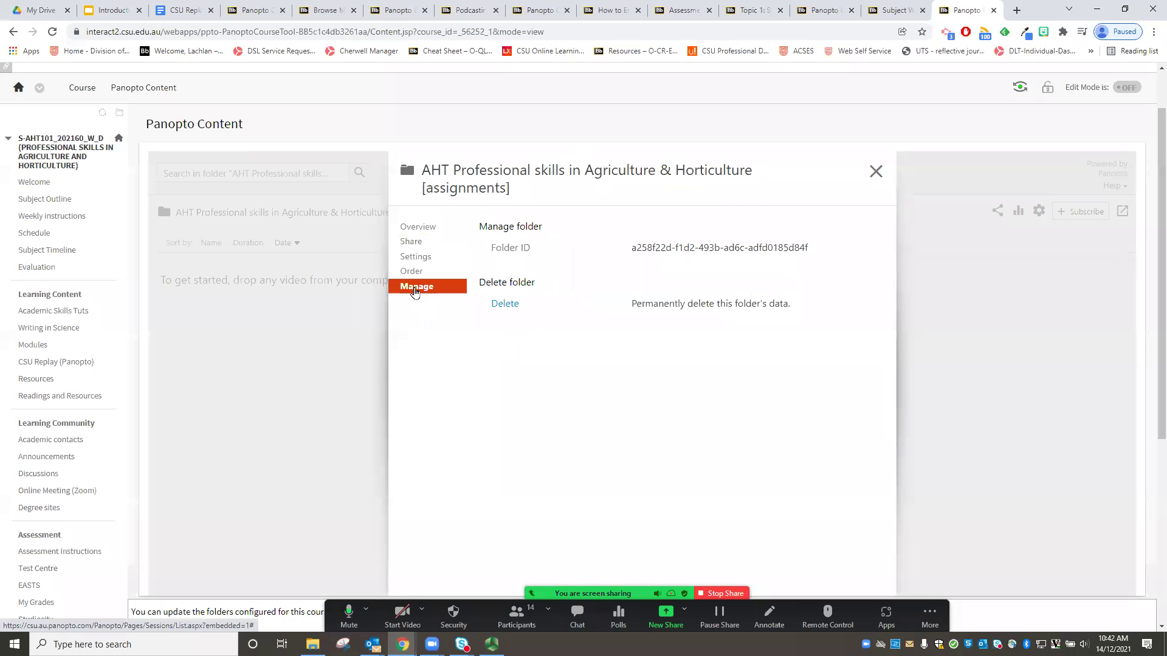
{"action": "left_click", "coordinate": [505, 304]}
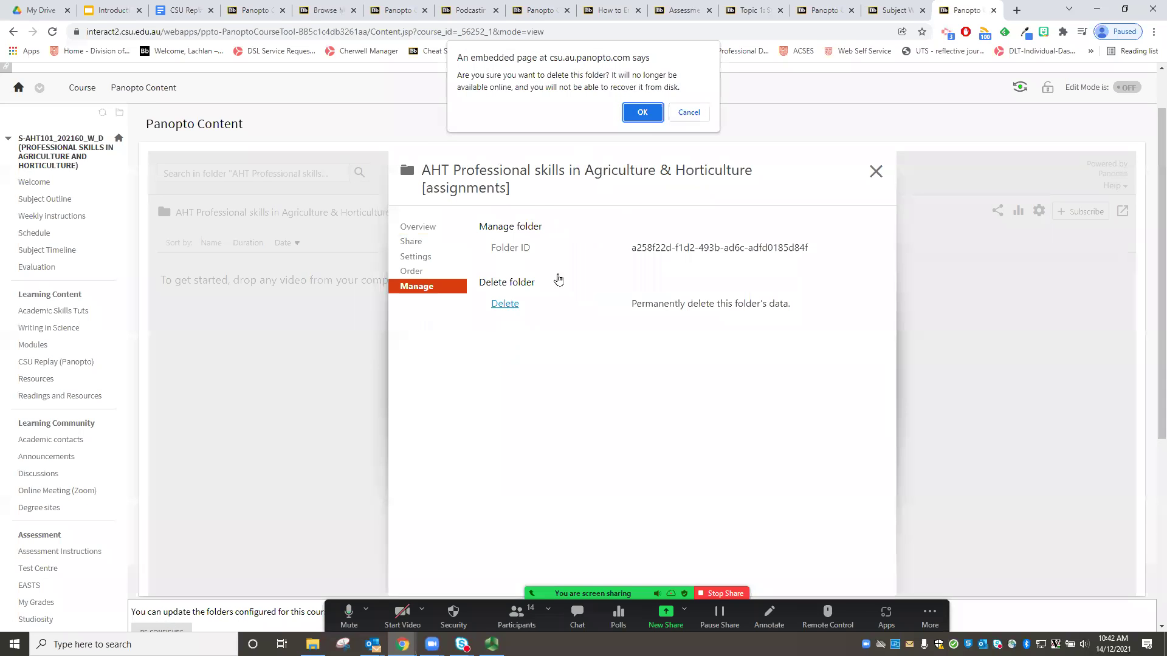
{"action": "left_click", "coordinate": [641, 113]}
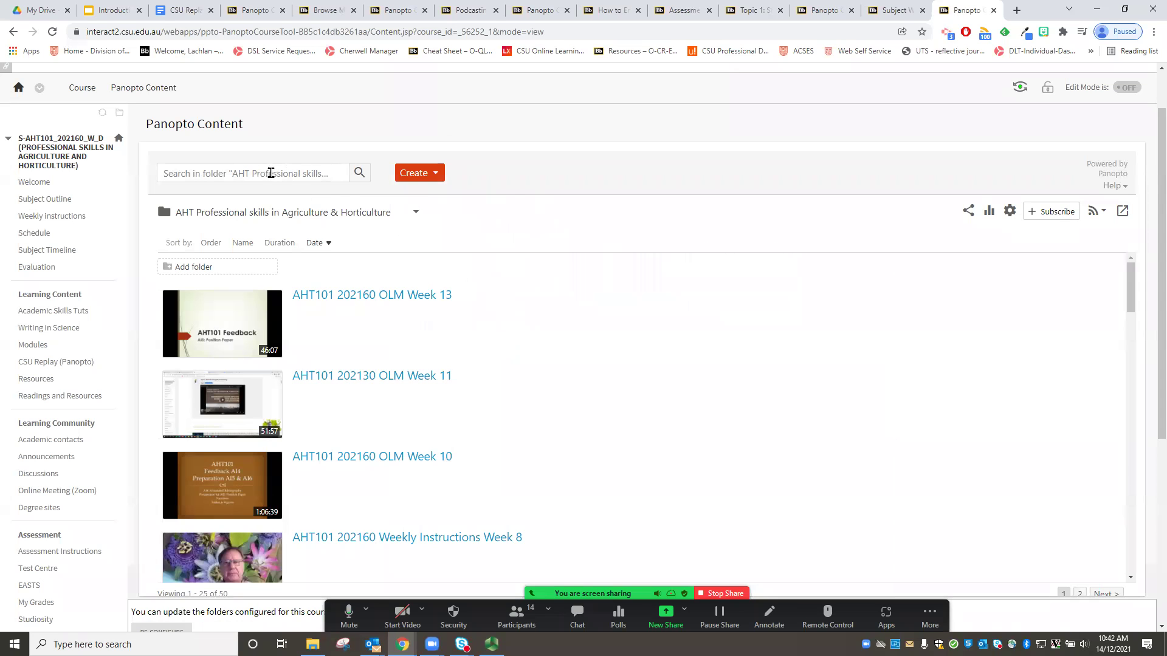
Review the iTunes and RSS subscription options of the AHT Professional skills folder.
{"action": "mouse_move", "coordinate": [549, 469]}
{"action": "left_click", "coordinate": [1097, 217]}
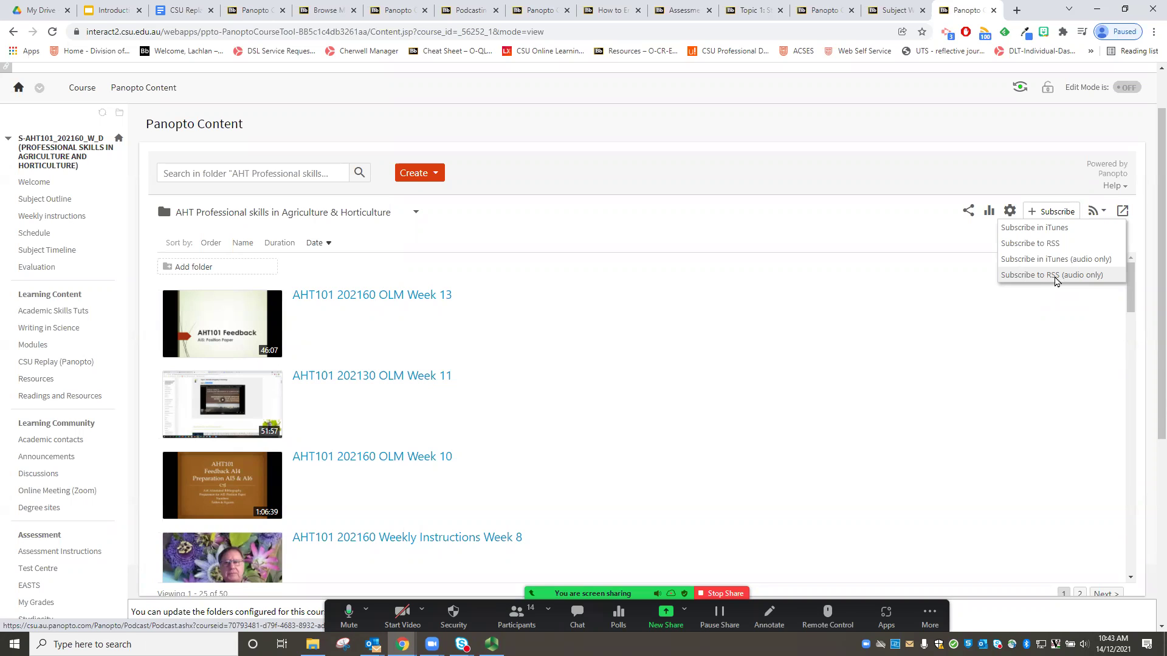
{"action": "left_click", "coordinate": [859, 242]}
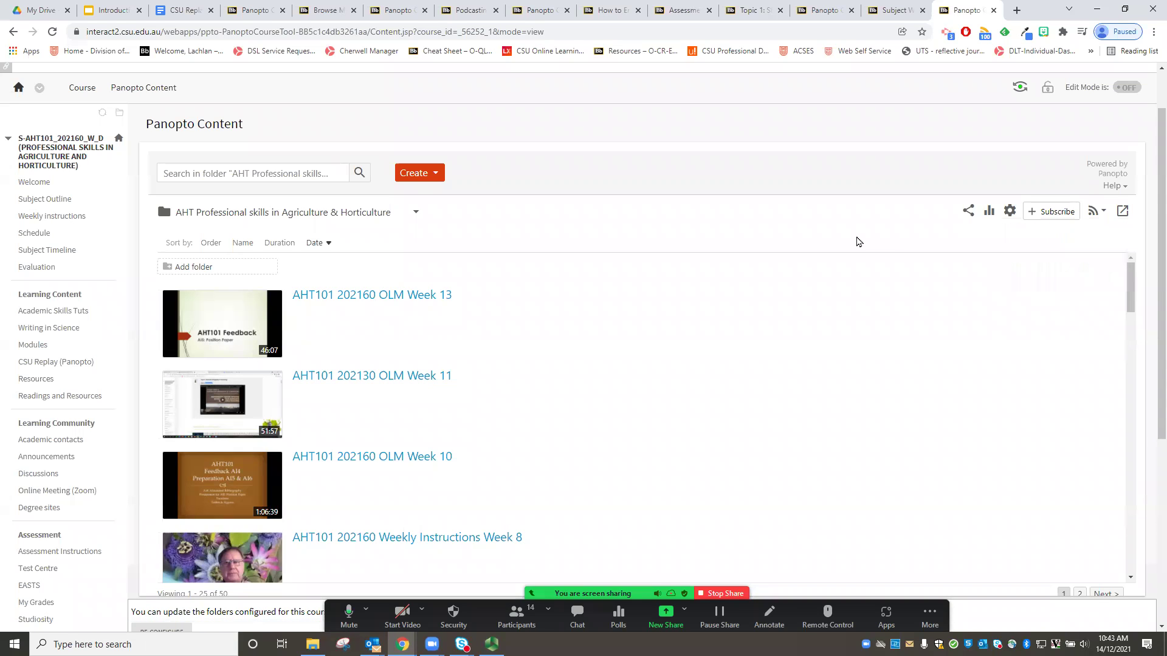
Open the statistics of the "AHT101 202160 OLM Week 13" recording and set the date range to Any time.
{"action": "mouse_move", "coordinate": [525, 325]}
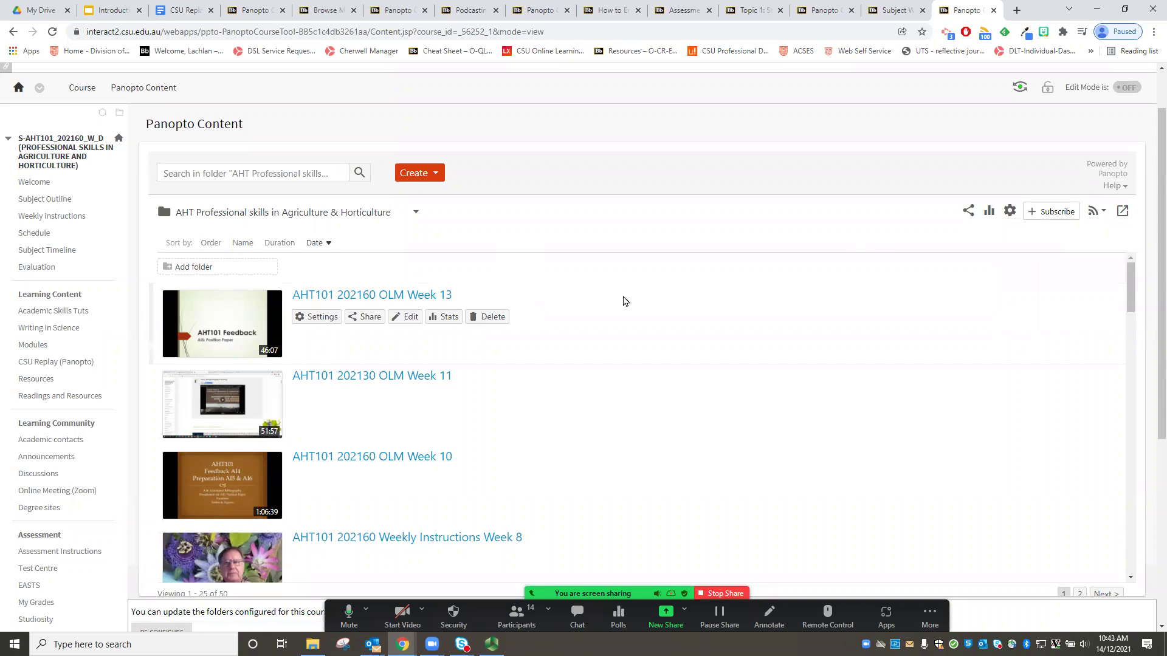
{"action": "mouse_move", "coordinate": [370, 474]}
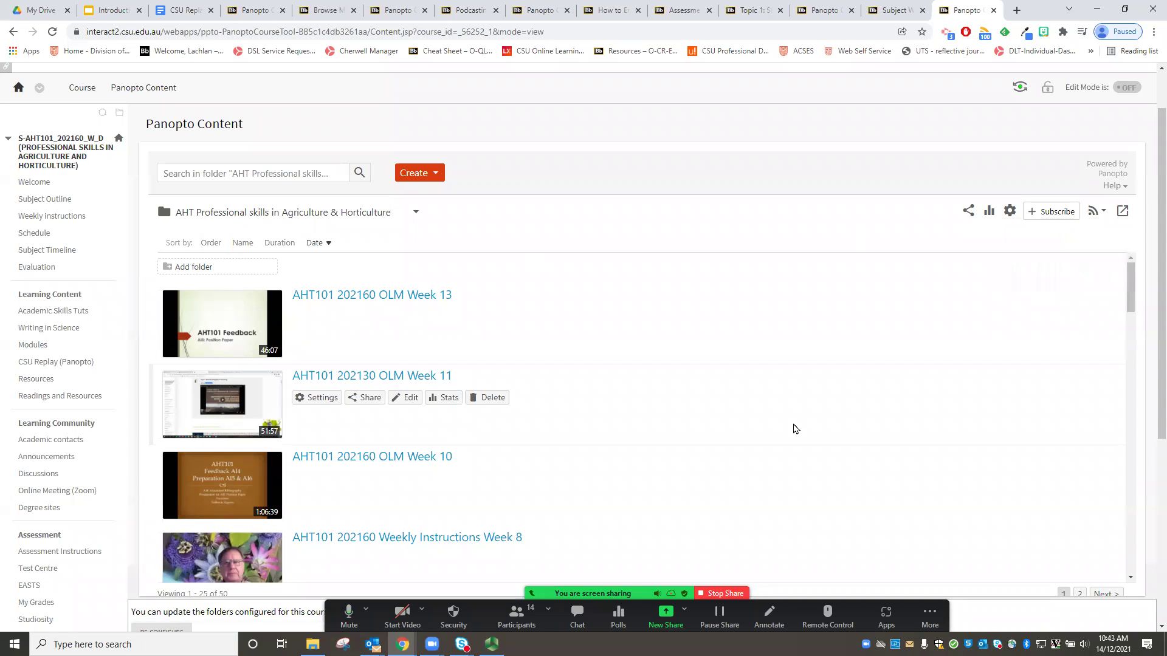
{"action": "mouse_move", "coordinate": [967, 357]}
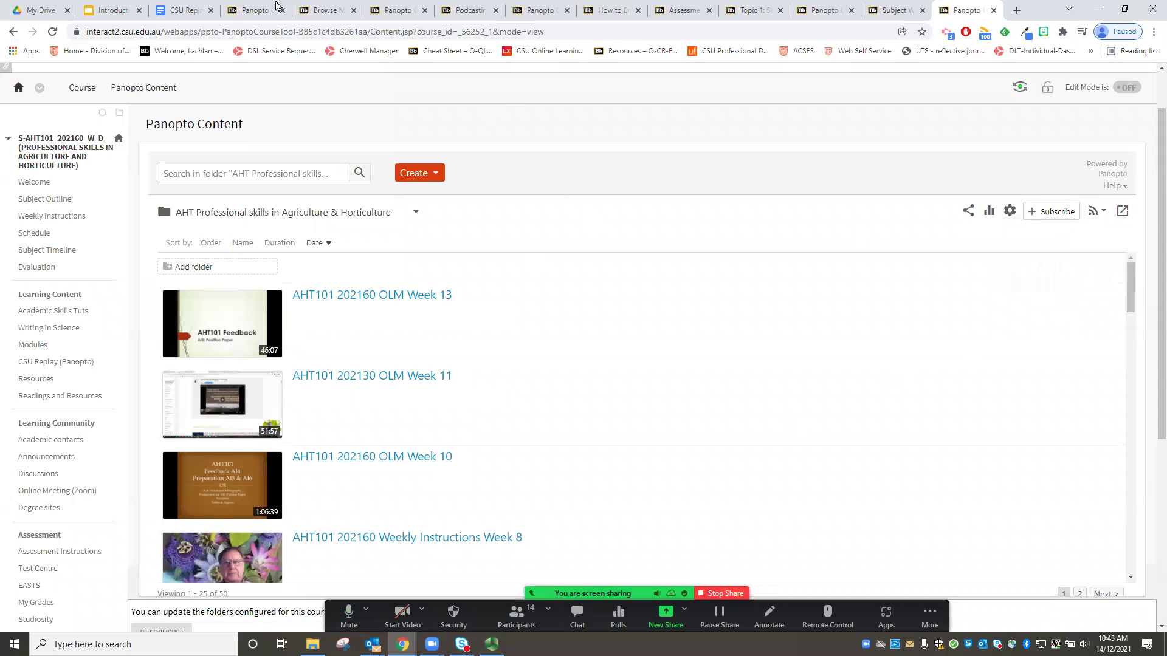
{"action": "mouse_move", "coordinate": [754, 374]}
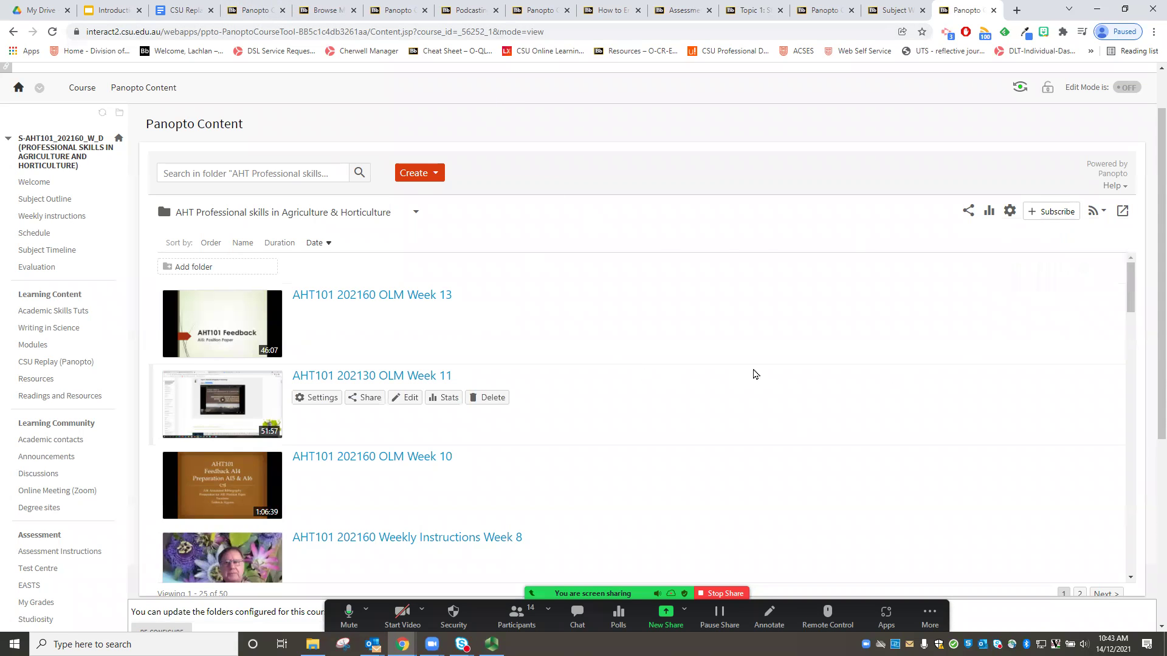
{"action": "mouse_move", "coordinate": [367, 338]}
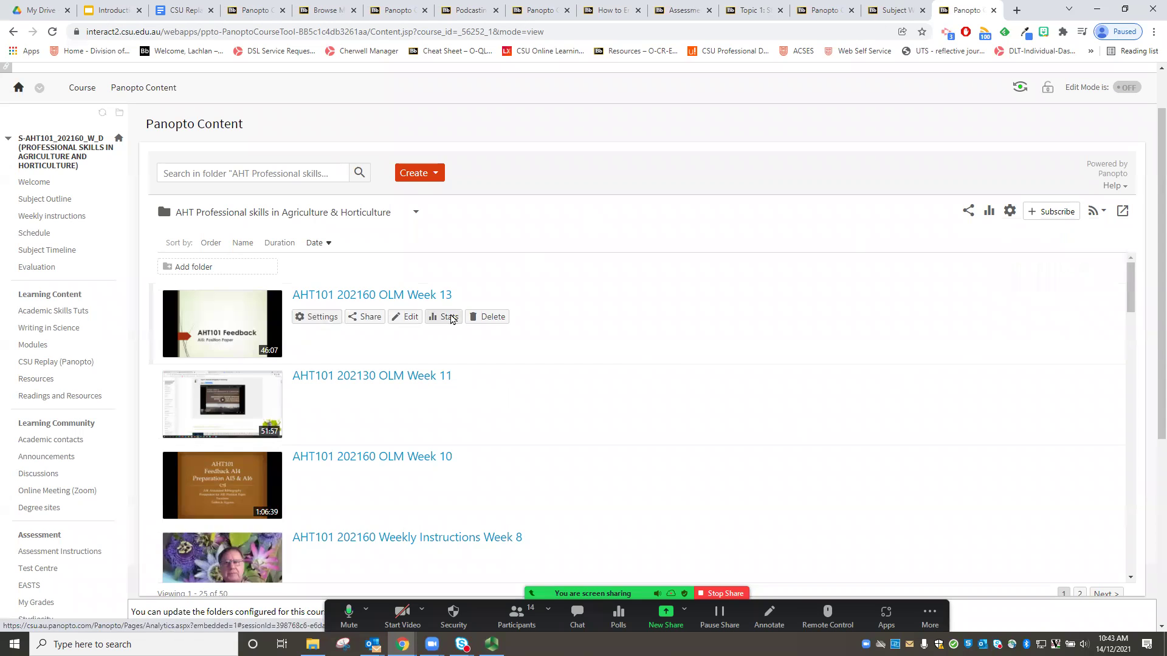
{"action": "left_click", "coordinate": [450, 317]}
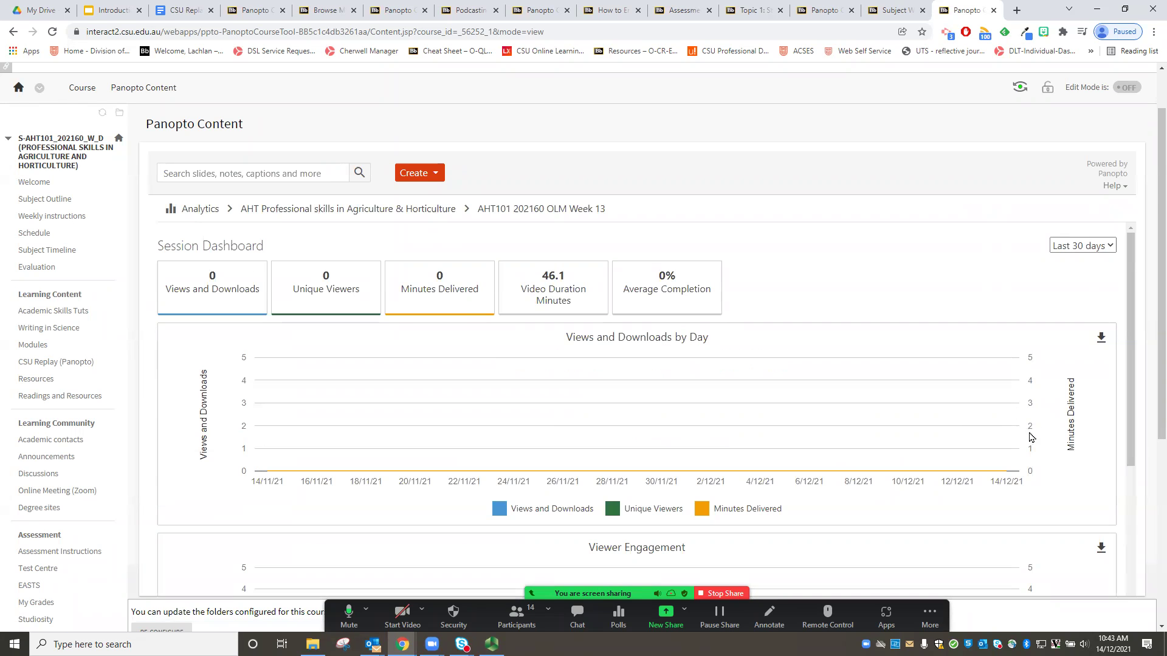
{"action": "left_click", "coordinate": [1094, 249]}
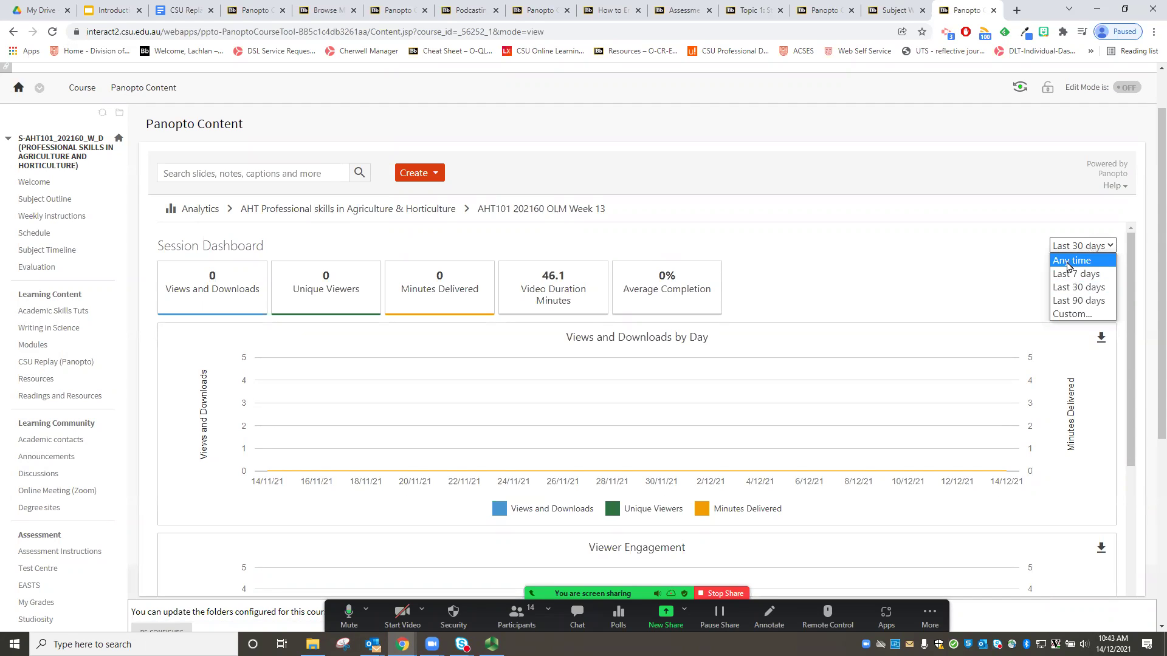
{"action": "left_click", "coordinate": [1077, 261]}
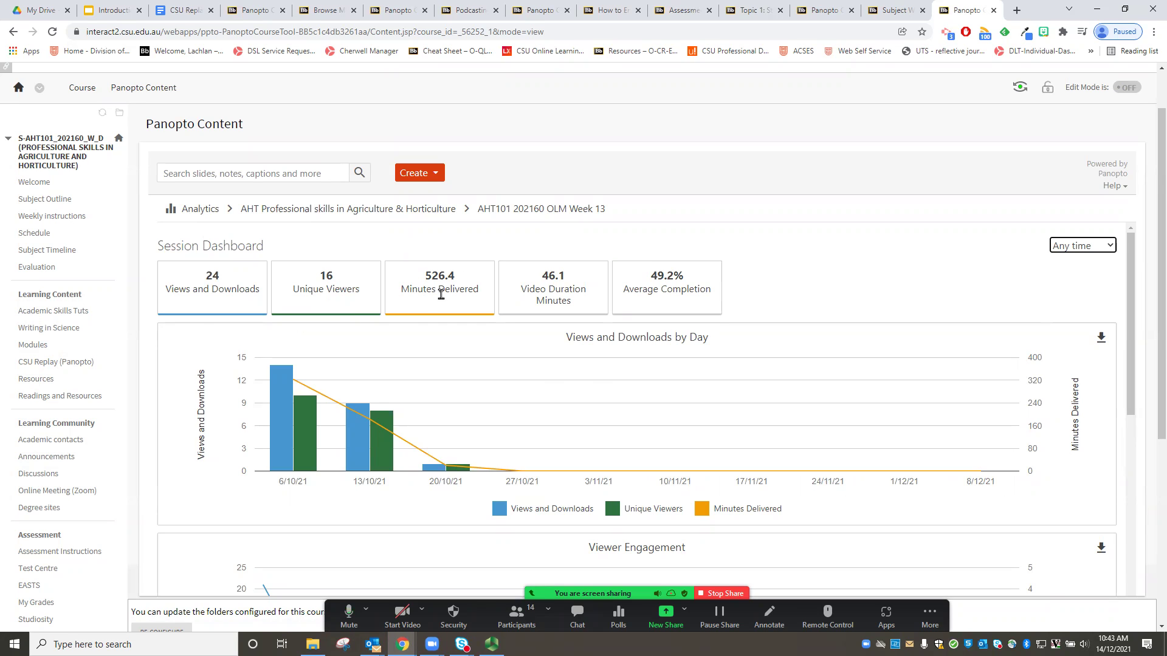
Examine the session dashboard's views and downloads by day, viewer engagement, top viewers and downloadable reports.
{"action": "scroll", "coordinate": [532, 406], "scroll_direction": "down", "scroll_amount": 2}
{"action": "scroll", "coordinate": [596, 380], "scroll_direction": "up", "scroll_amount": 2}
{"action": "scroll", "coordinate": [807, 391], "scroll_direction": "down", "scroll_amount": 1}
{"action": "mouse_move", "coordinate": [305, 365]}
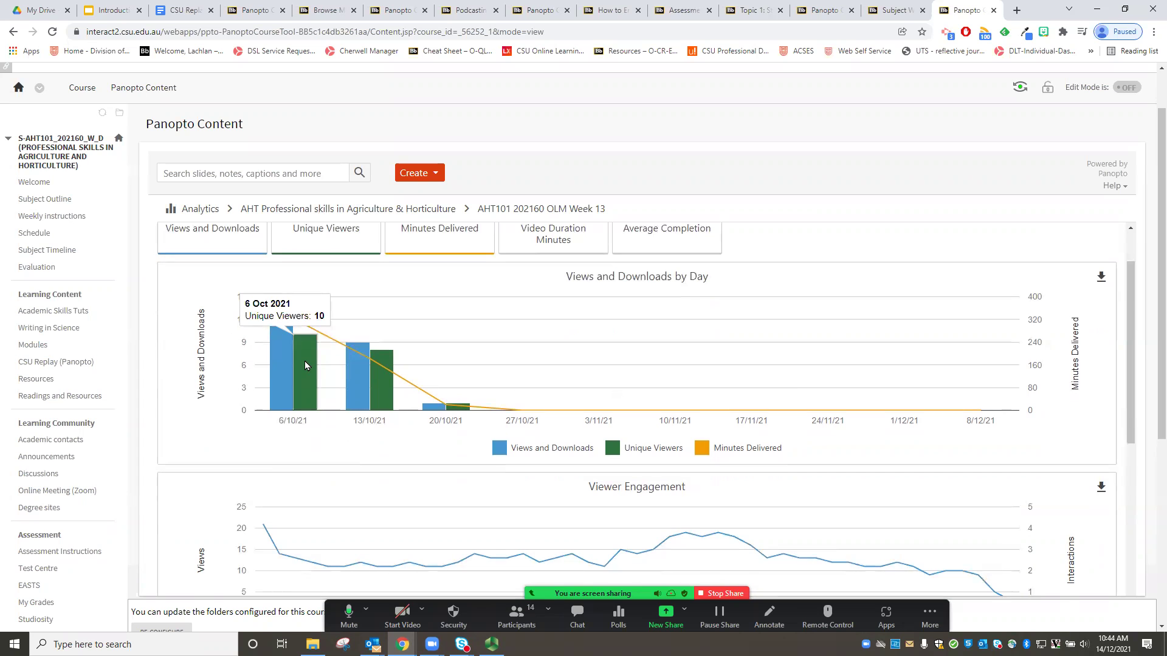
{"action": "scroll", "coordinate": [760, 426], "scroll_direction": "down", "scroll_amount": 2}
{"action": "scroll", "coordinate": [761, 426], "scroll_direction": "down", "scroll_amount": 1}
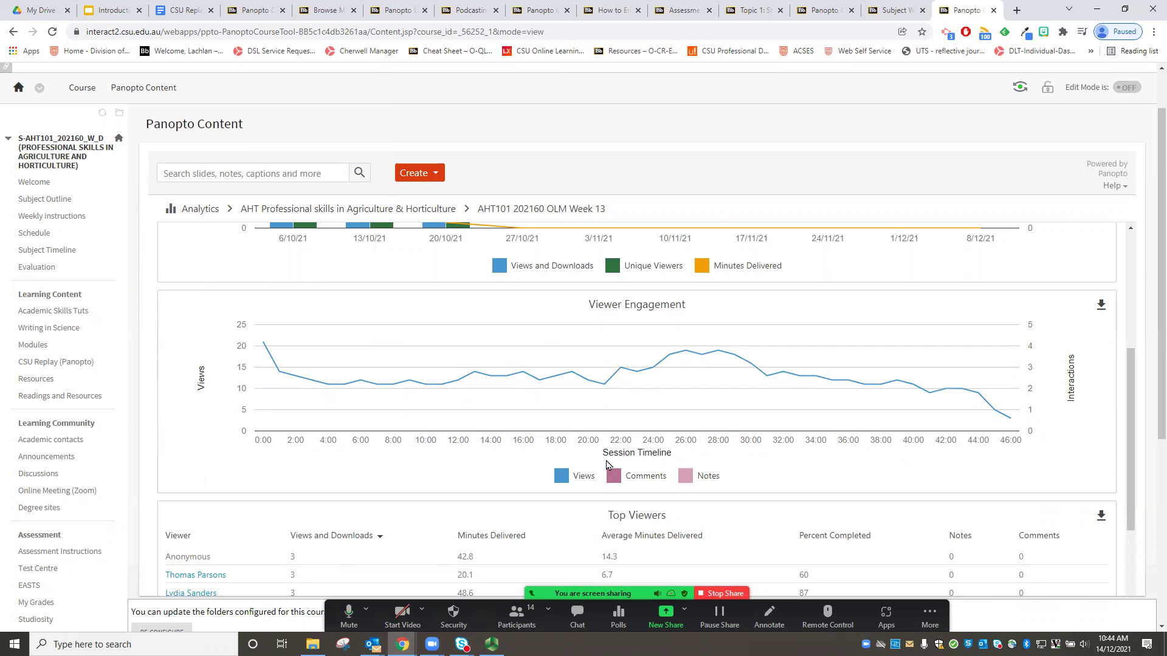
{"action": "scroll", "coordinate": [775, 491], "scroll_direction": "down", "scroll_amount": 2}
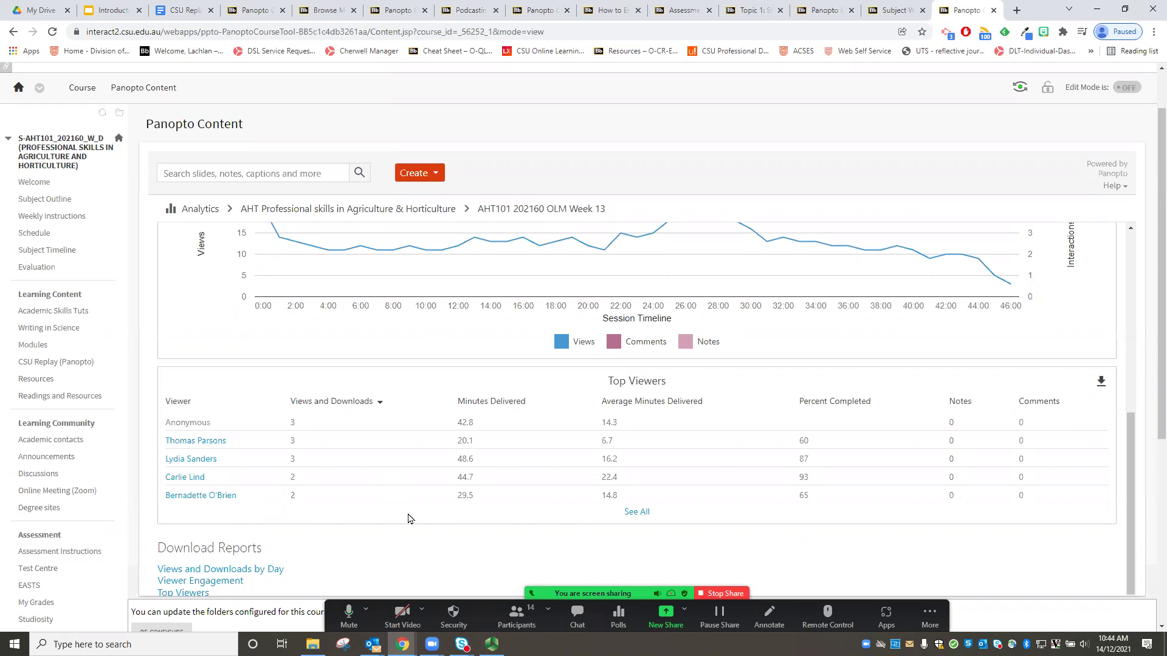
{"action": "scroll", "coordinate": [391, 516], "scroll_direction": "down", "scroll_amount": 1}
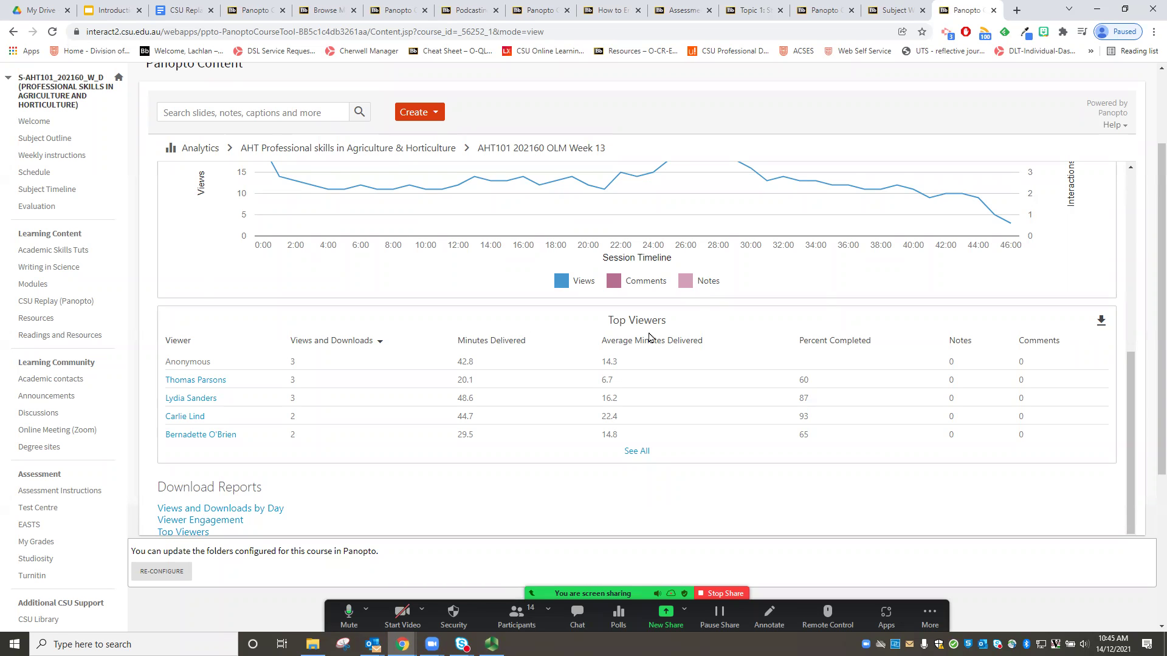
{"action": "scroll", "coordinate": [654, 336], "scroll_direction": "up", "scroll_amount": 6}
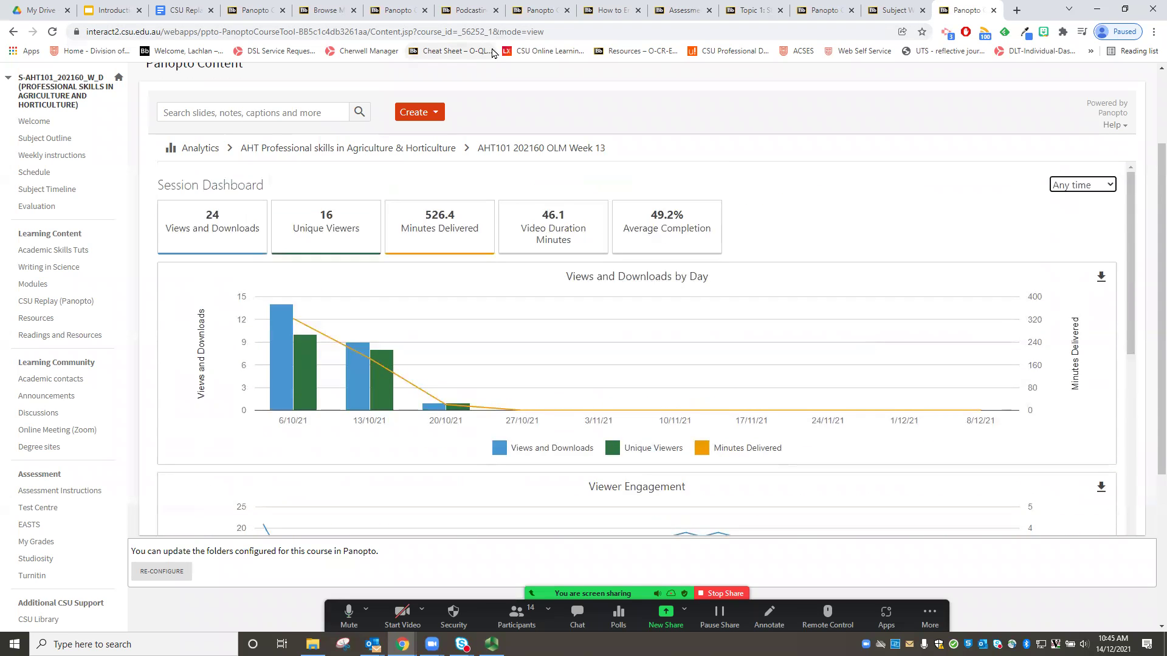
Return to the sandpit's Panopto content, open "test recording for pd" in the editor, and move the meeting controls off the timeline.
{"action": "left_click", "coordinate": [389, 15]}
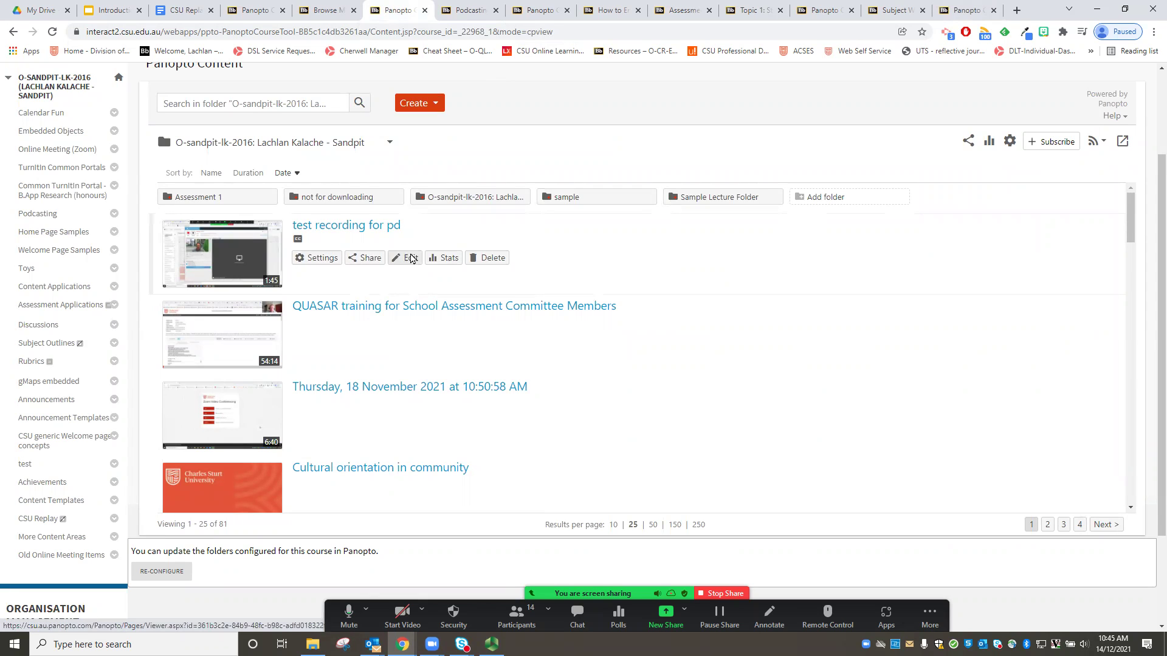
{"action": "left_click", "coordinate": [410, 259]}
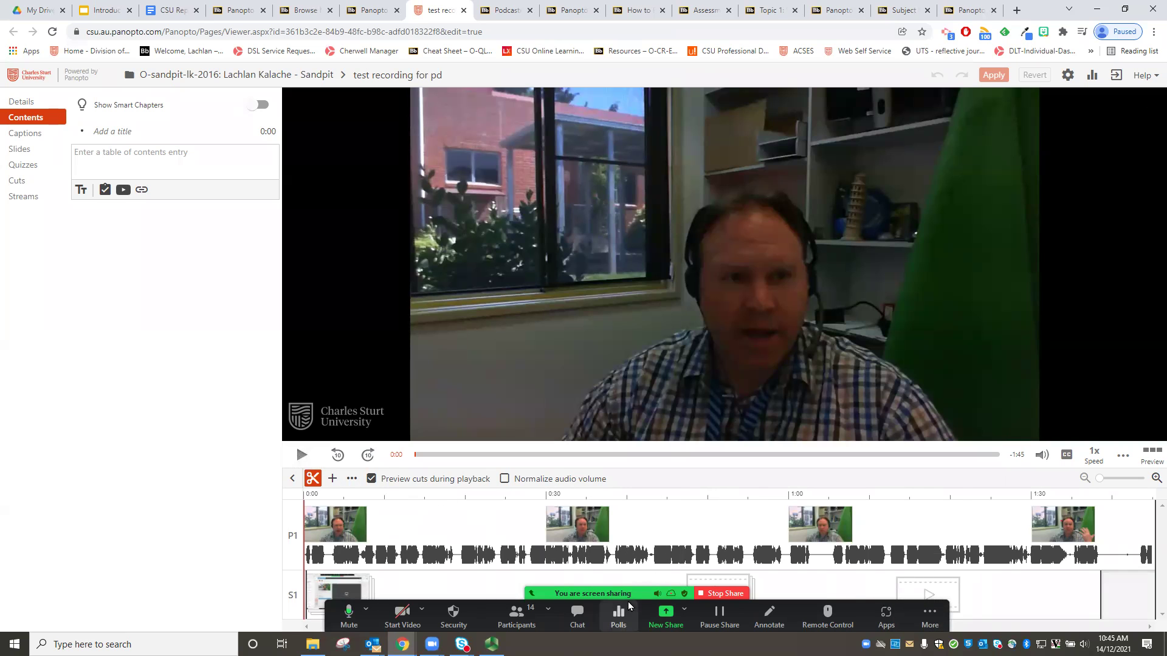
{"action": "left_click_drag", "start_coordinate": [671, 592], "coordinate": [630, 7]}
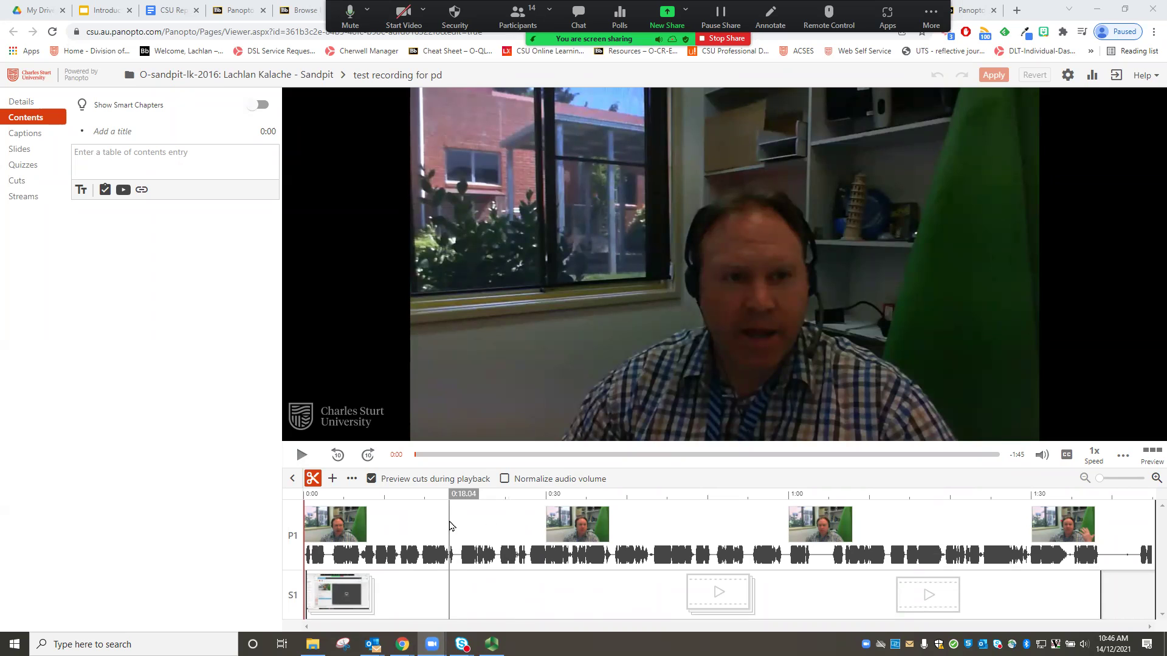
Cut a section from about 0:16 to 0:22 out of the "test recording for pd" timeline.
{"action": "left_click", "coordinate": [419, 533]}
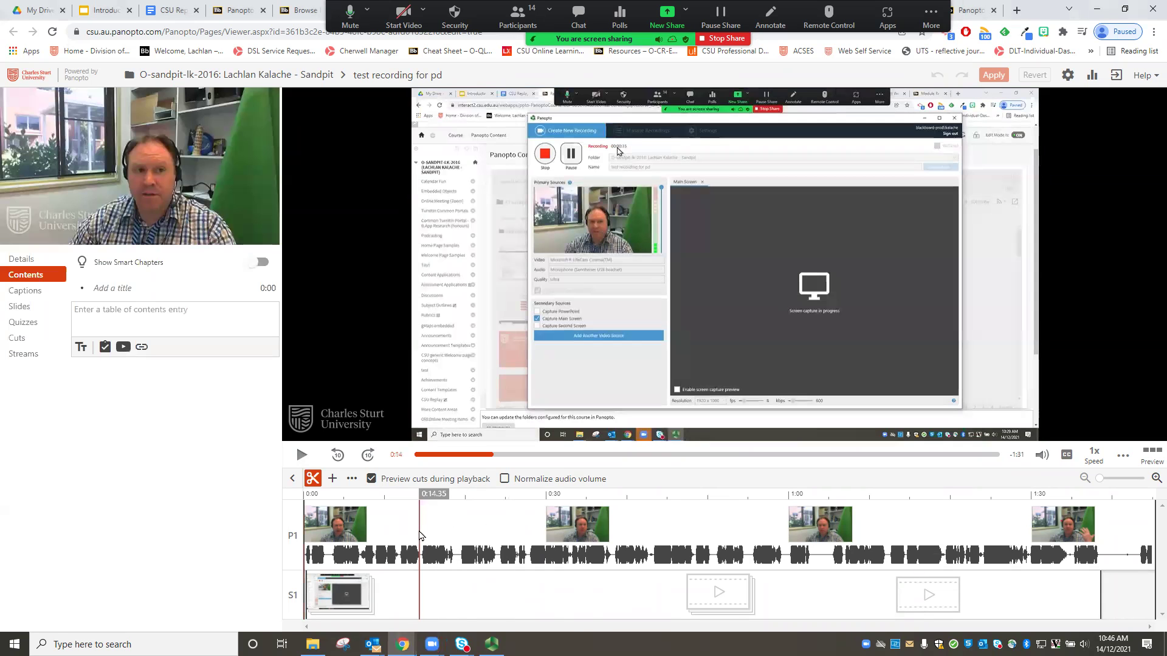
{"action": "left_click_drag", "start_coordinate": [435, 534], "coordinate": [482, 536]}
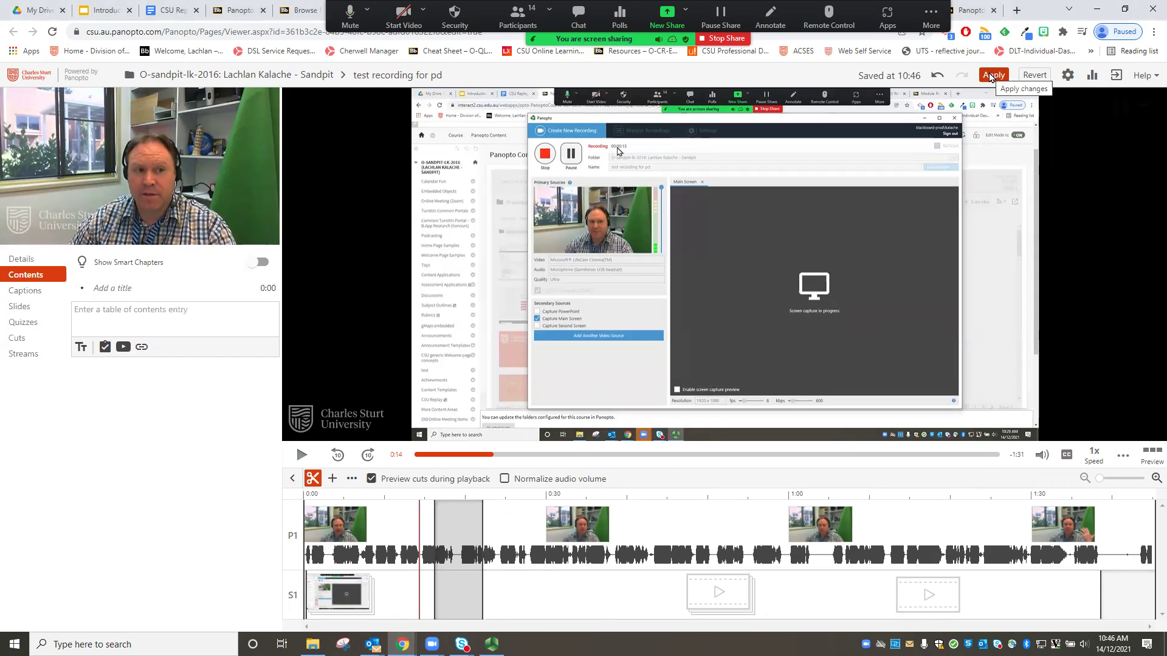
Cut three more sections out of the timeline: about 0:40 to 0:45, about 1:13 to 1:20, and from about 1:41 to the end.
{"action": "left_click_drag", "start_coordinate": [630, 545], "coordinate": [670, 544]}
{"action": "left_click_drag", "start_coordinate": [954, 541], "coordinate": [896, 541]}
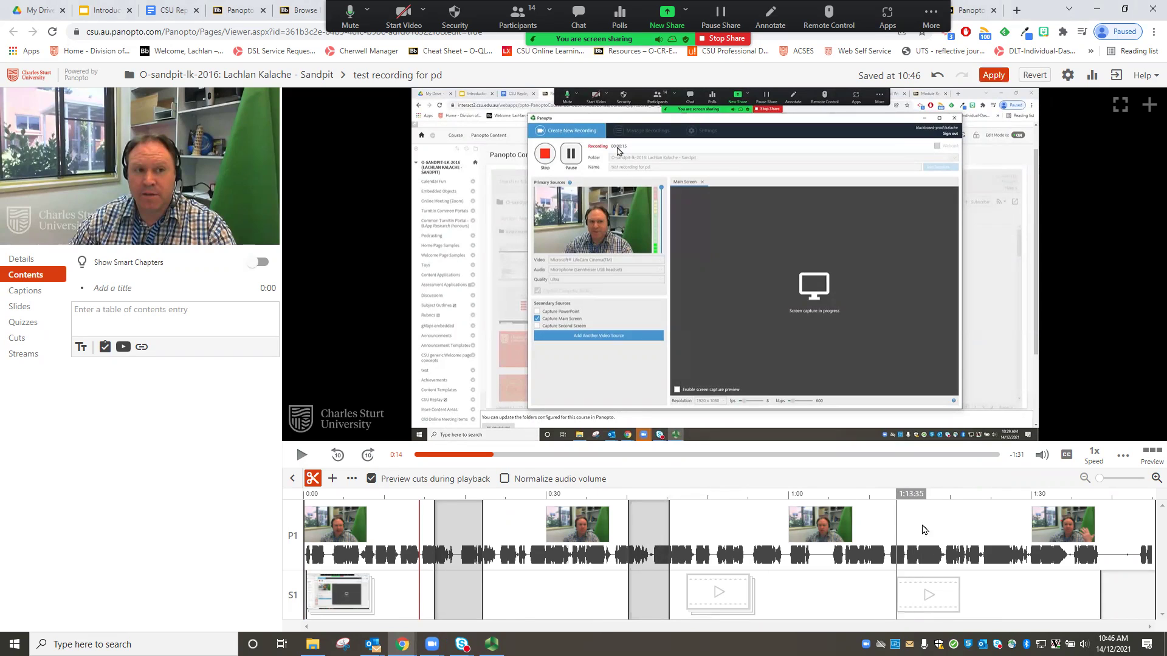
{"action": "left_click_drag", "start_coordinate": [1118, 541], "coordinate": [1156, 541]}
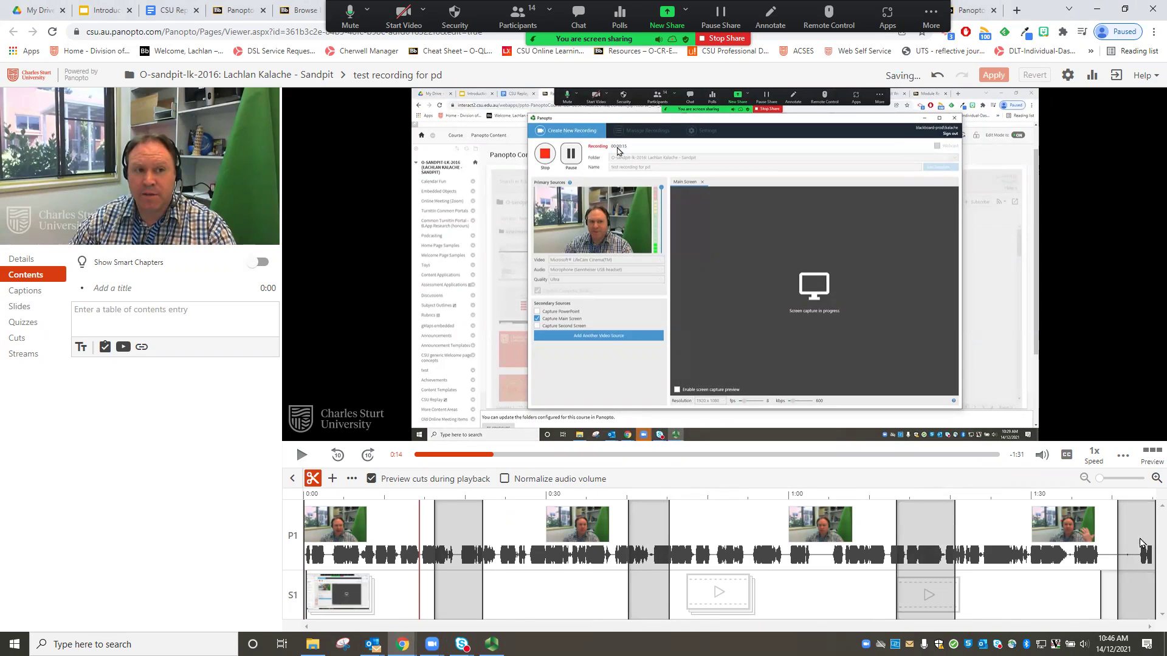
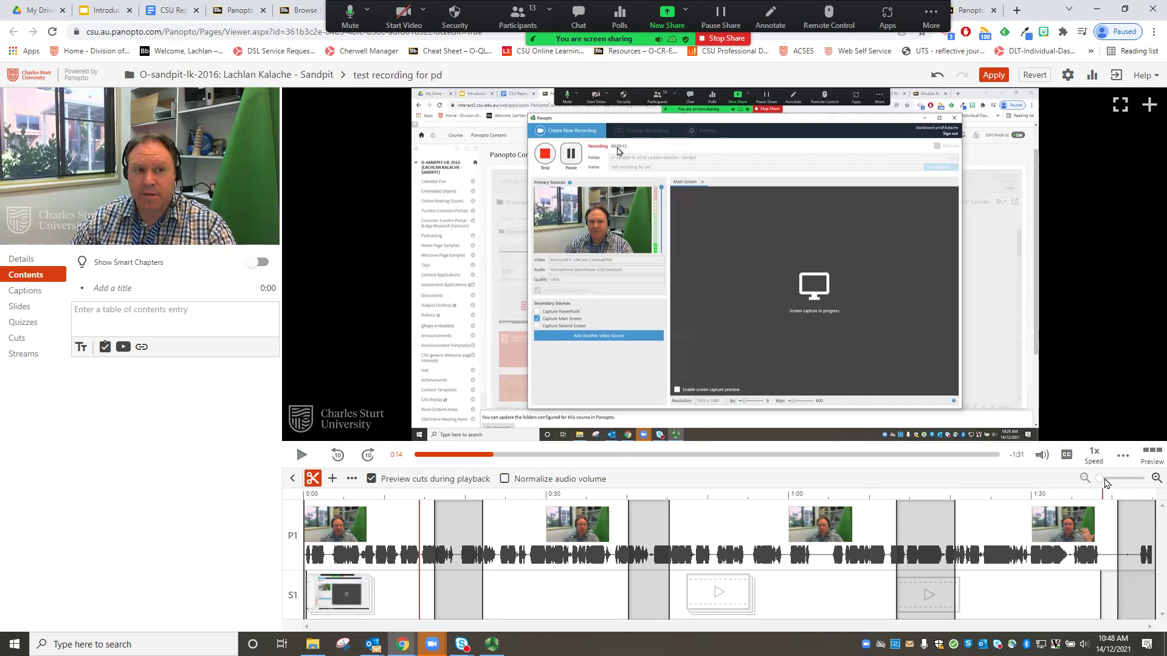
Play the recording briefly from about 0:09 to locate a cut point, and cut out the section from about 0:12 to 0:14.
{"action": "left_click_drag", "start_coordinate": [1102, 481], "coordinate": [1134, 482]}
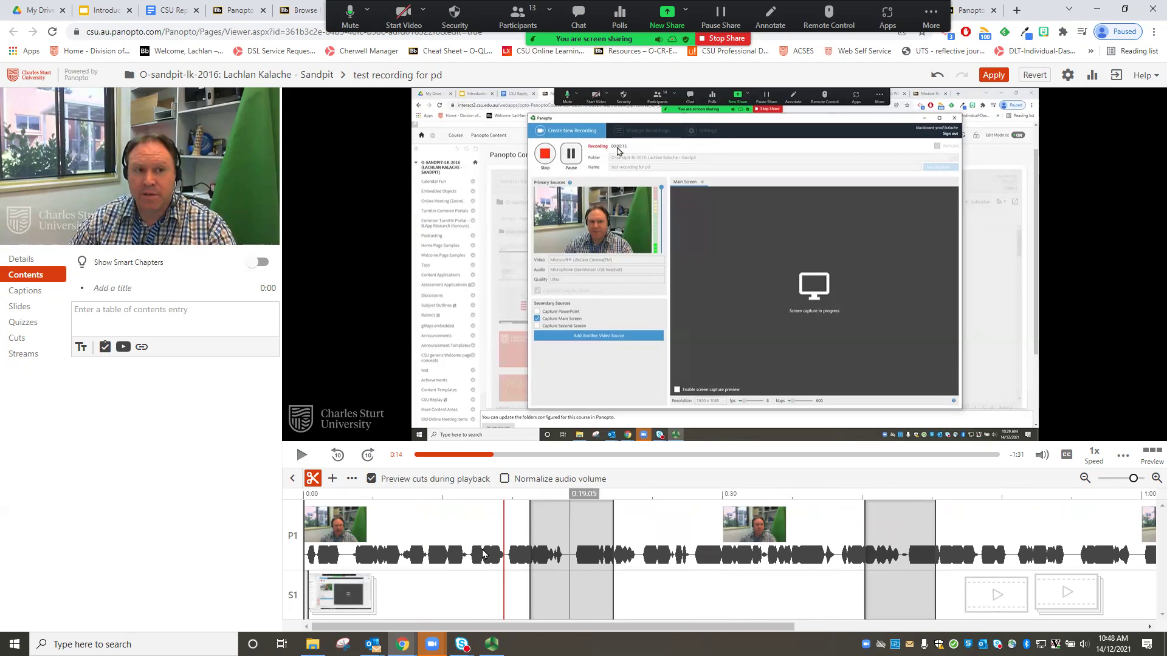
{"action": "left_click", "coordinate": [427, 559]}
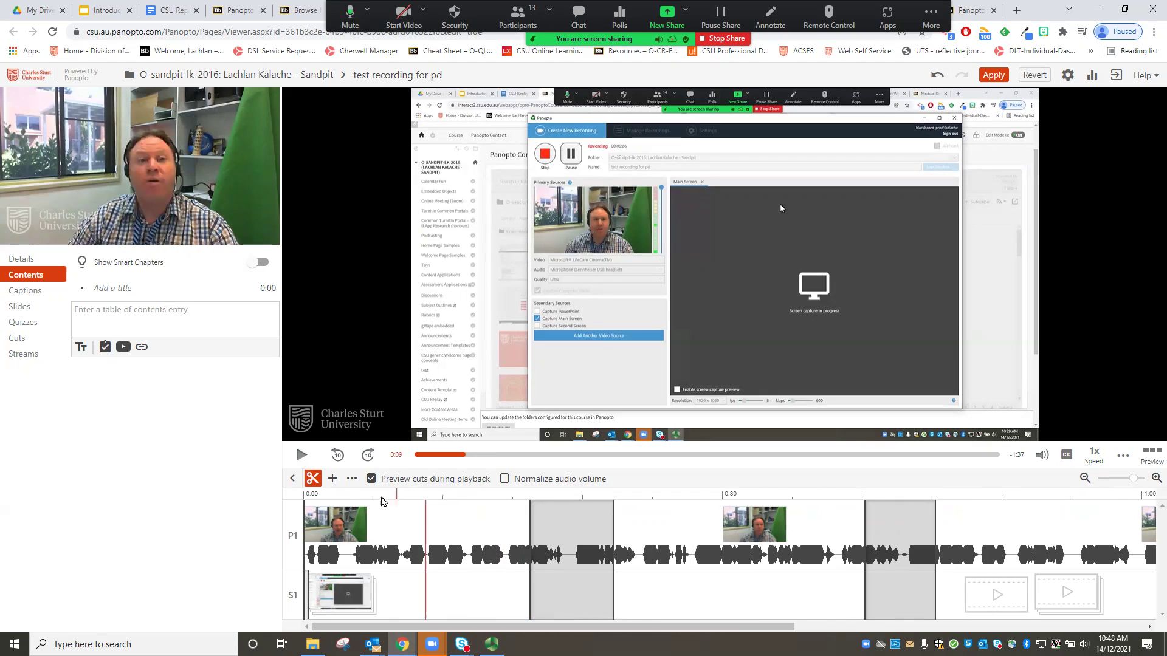
{"action": "left_click", "coordinate": [302, 456]}
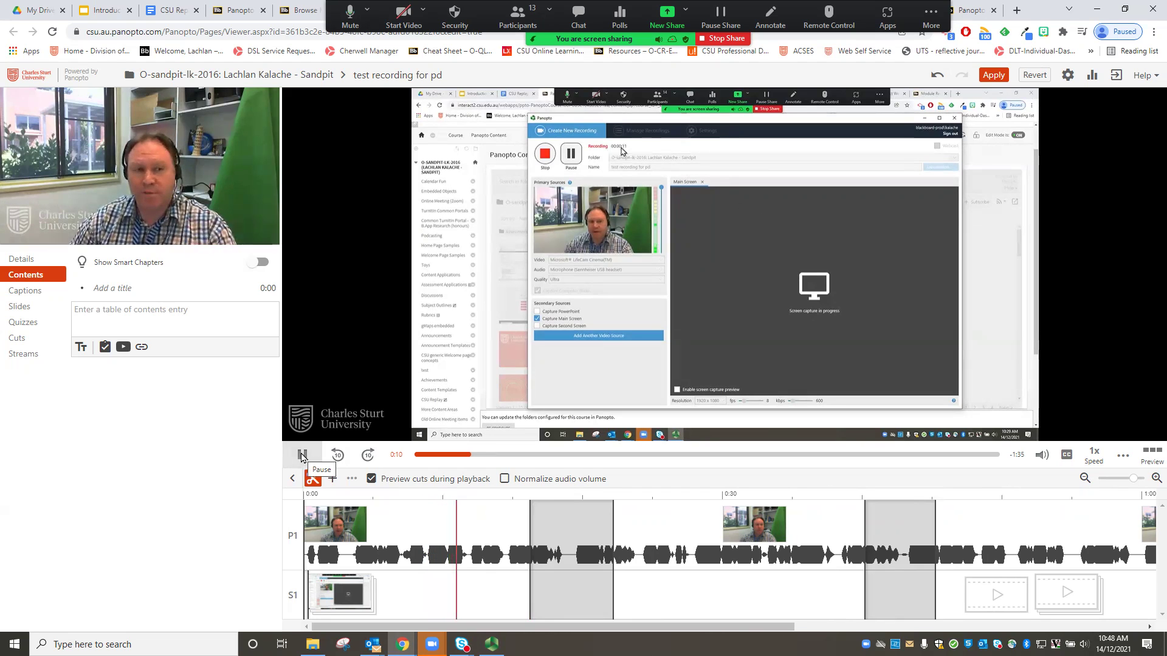
{"action": "left_click", "coordinate": [302, 456]}
{"action": "left_click", "coordinate": [1157, 478]}
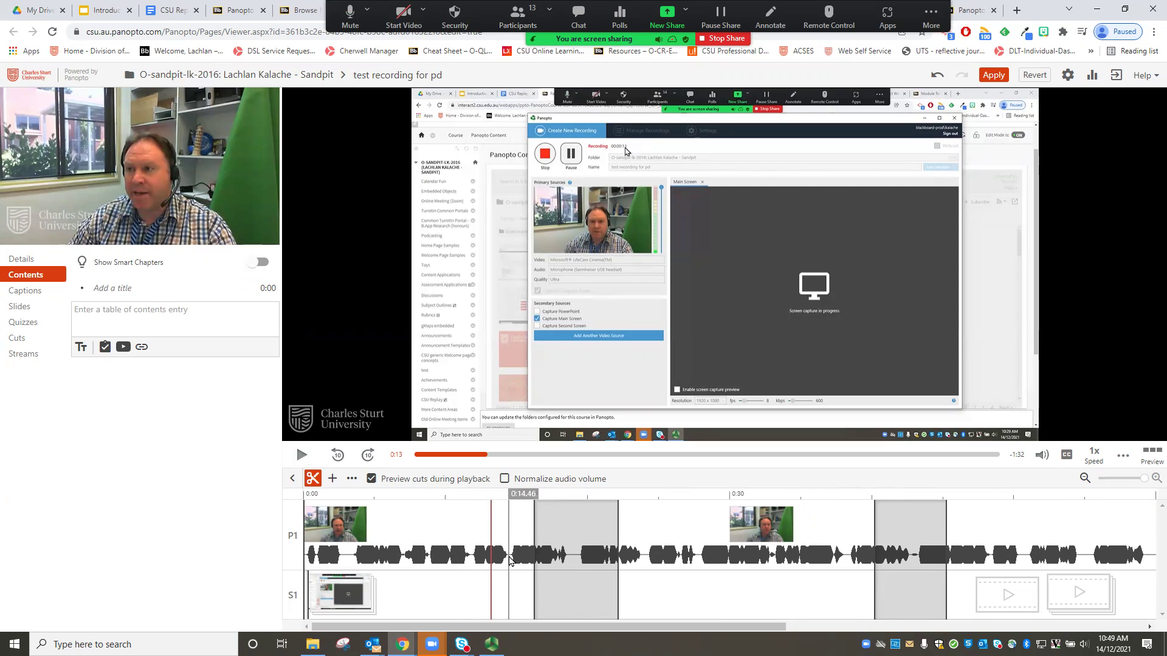
{"action": "left_click_drag", "start_coordinate": [510, 561], "coordinate": [470, 557]}
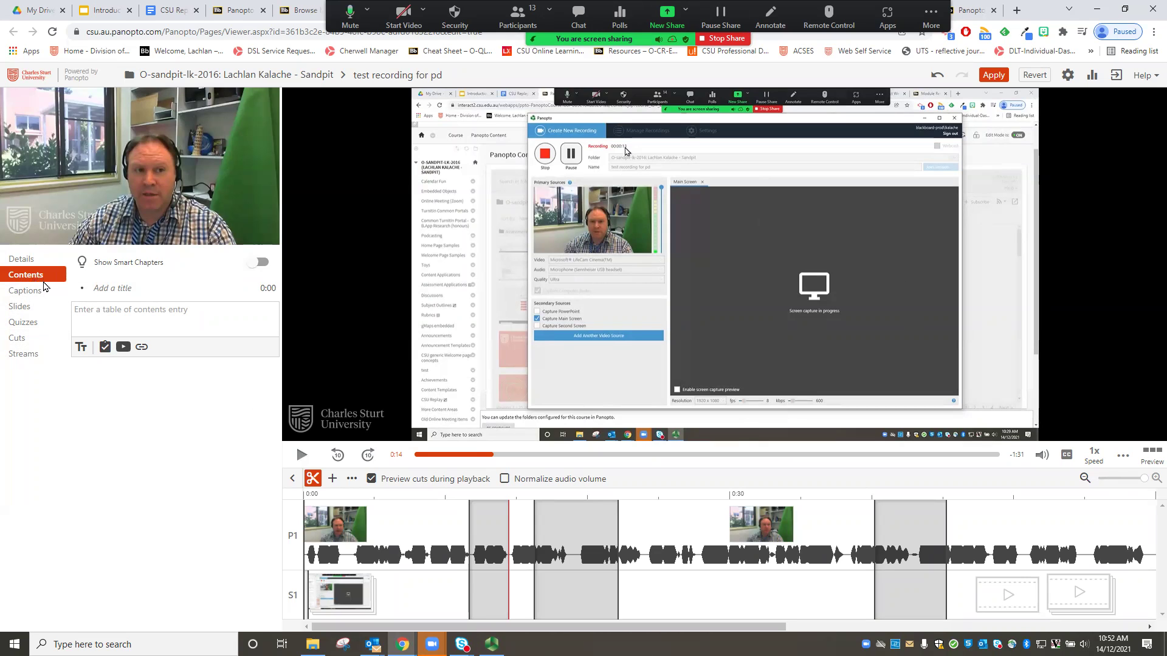
Add a quiz at 0:14 of the recording and review the question types, keeping Multiple Choice for the first question.
{"action": "left_click", "coordinate": [31, 327]}
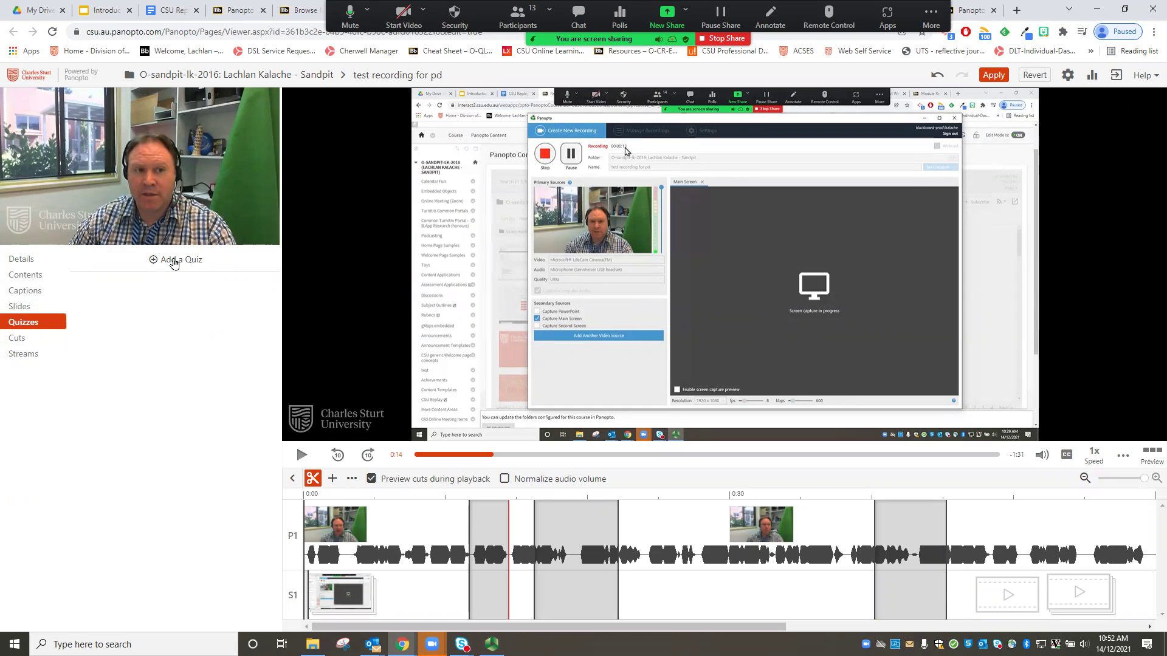
{"action": "left_click", "coordinate": [174, 261]}
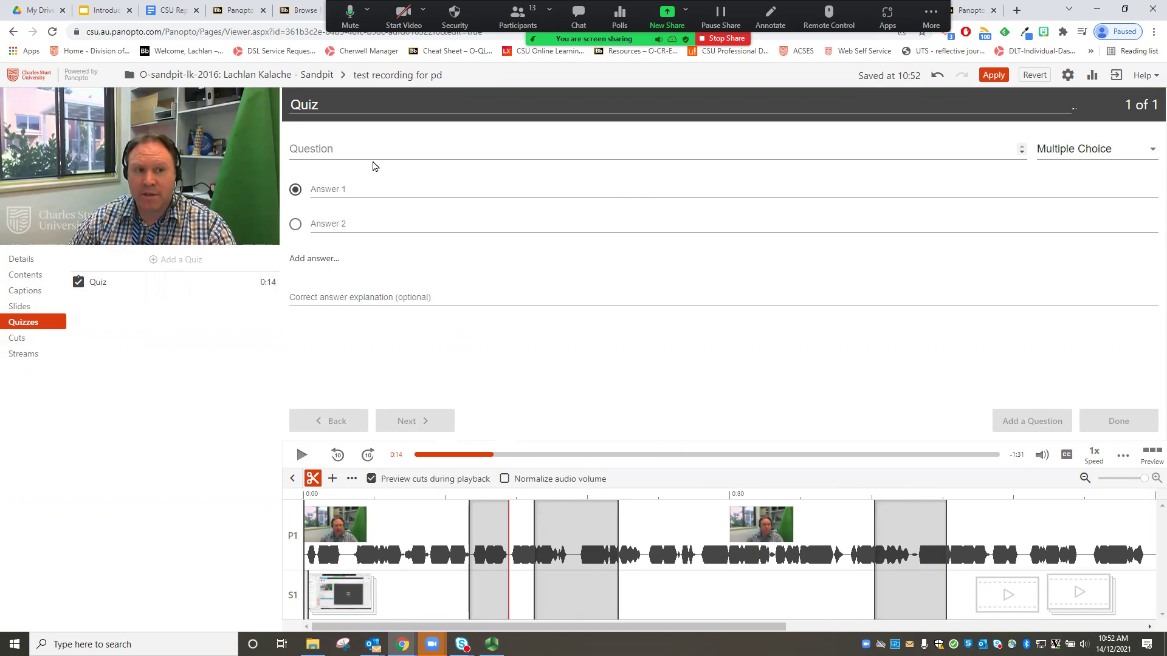
{"action": "left_click", "coordinate": [1117, 151]}
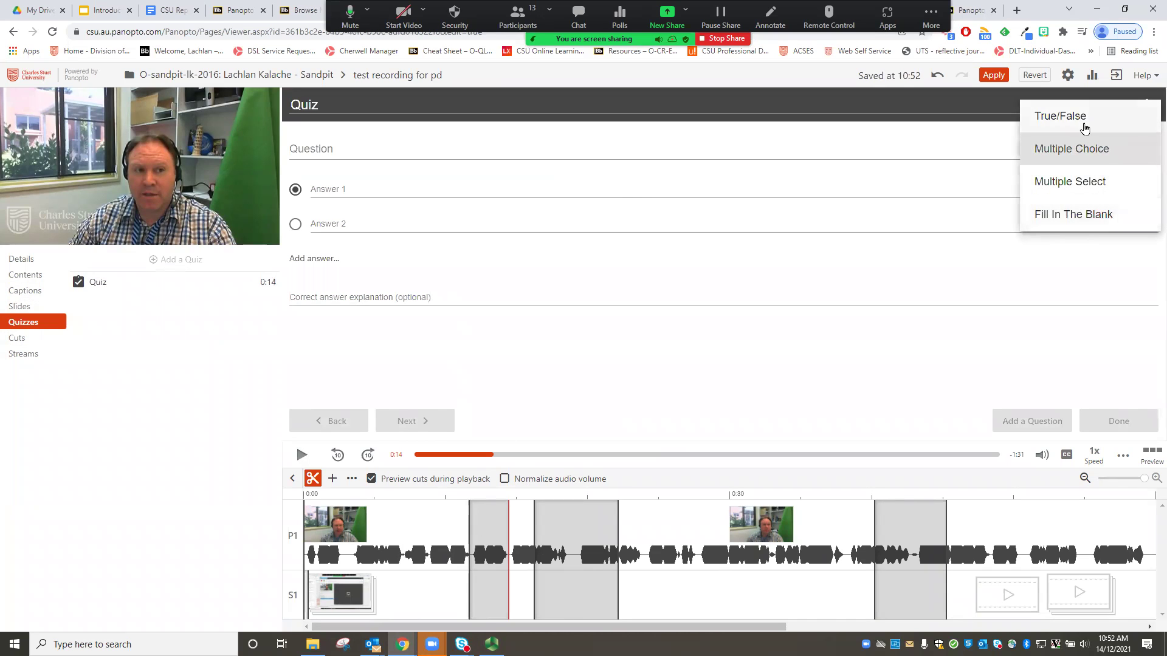
{"action": "left_click", "coordinate": [335, 147]}
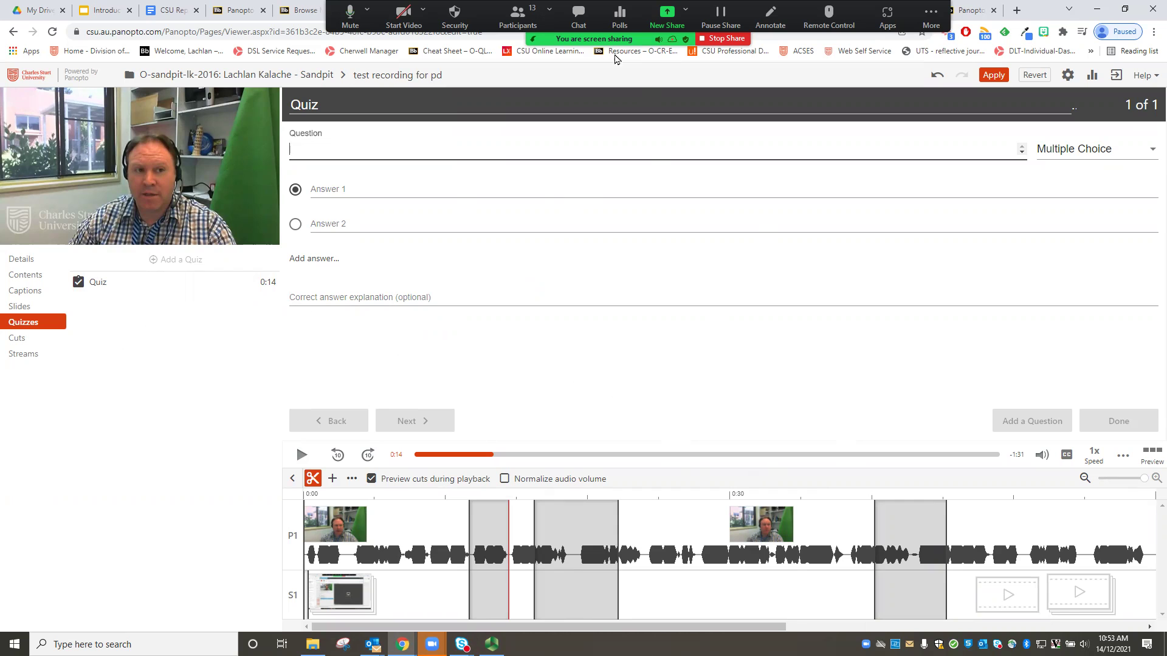
Move the meeting controls clear of the browser tabs and open the "The Panopto 'back end'" slide in the workshop slides.
{"action": "left_click", "coordinate": [615, 42]}
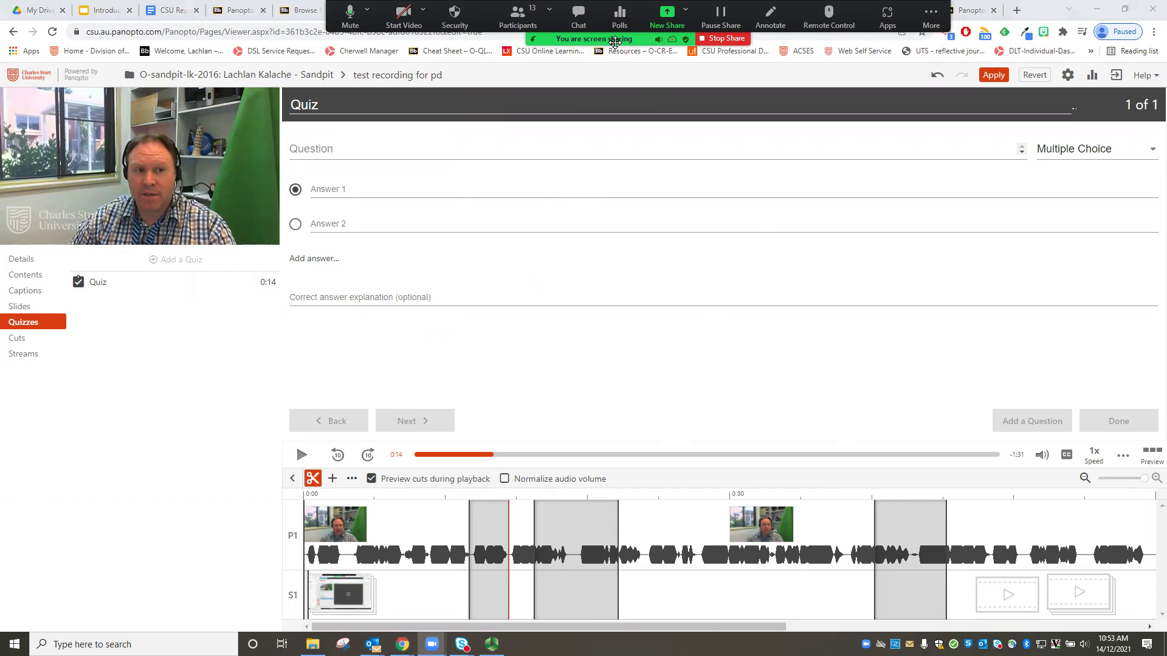
{"action": "left_click_drag", "start_coordinate": [615, 42], "coordinate": [596, 597]}
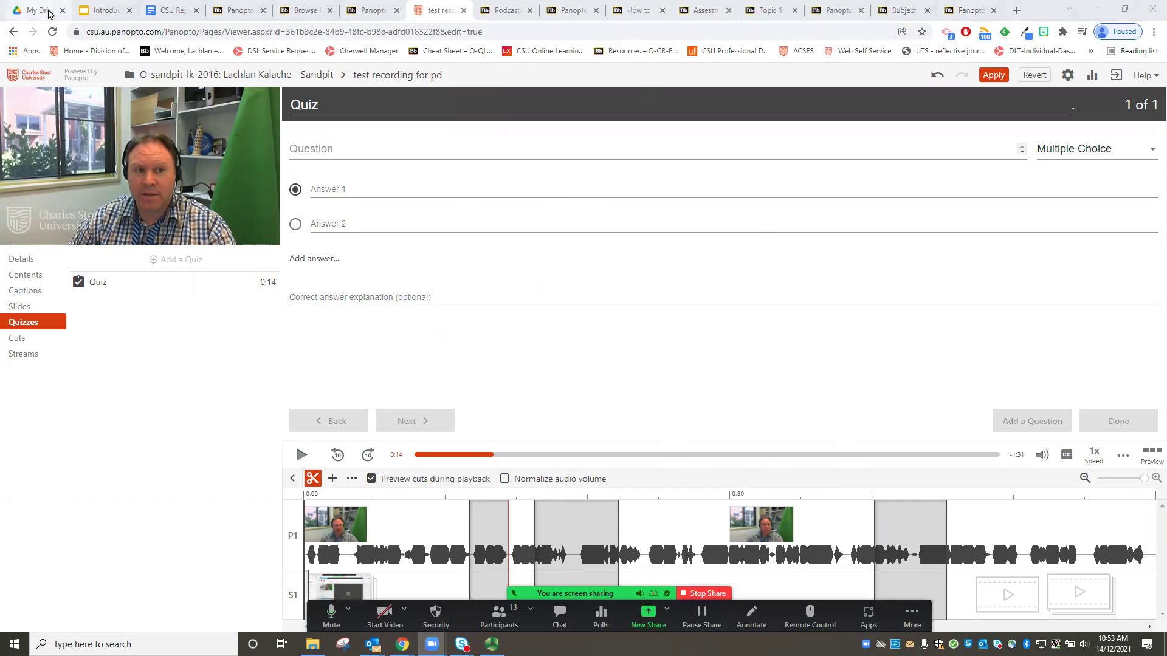
{"action": "left_click", "coordinate": [105, 11]}
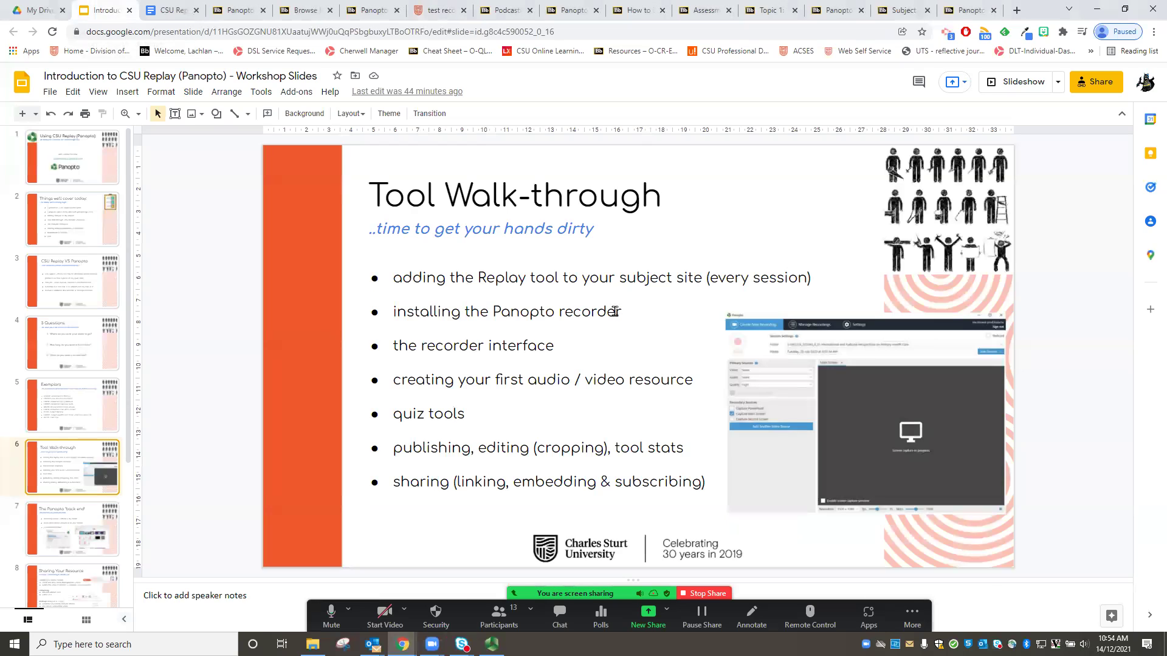
{"action": "left_click", "coordinate": [73, 524]}
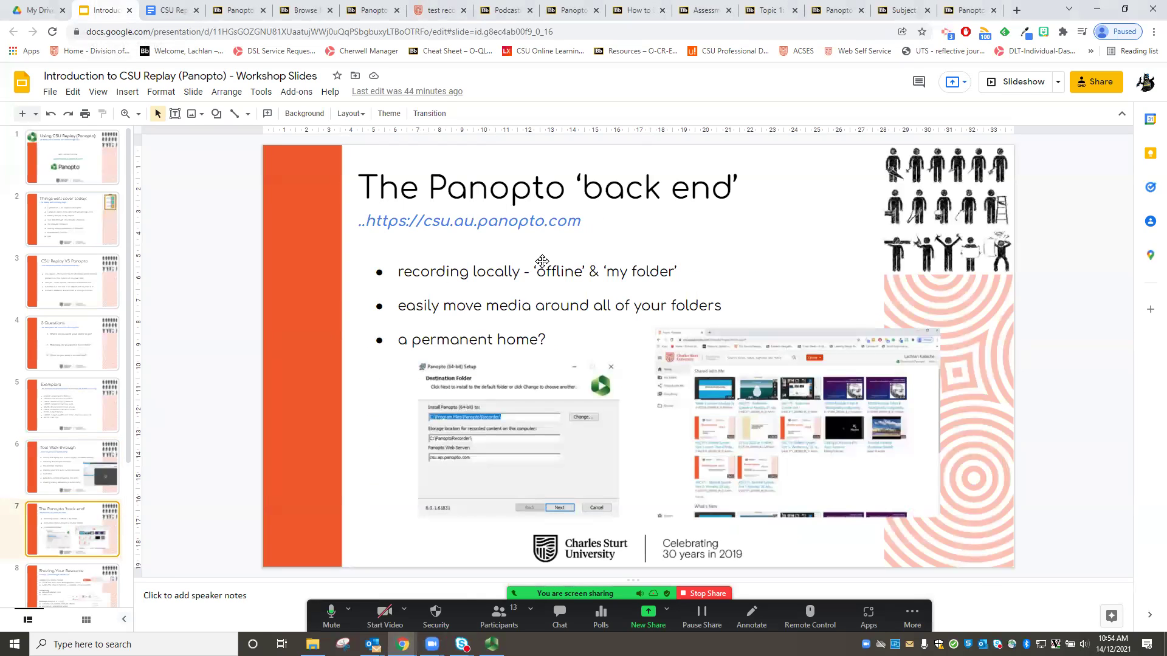
{"action": "left_click", "coordinate": [521, 223]}
{"action": "left_click_drag", "start_coordinate": [583, 221], "coordinate": [363, 222]}
{"action": "key", "text": "ctrl+c"}
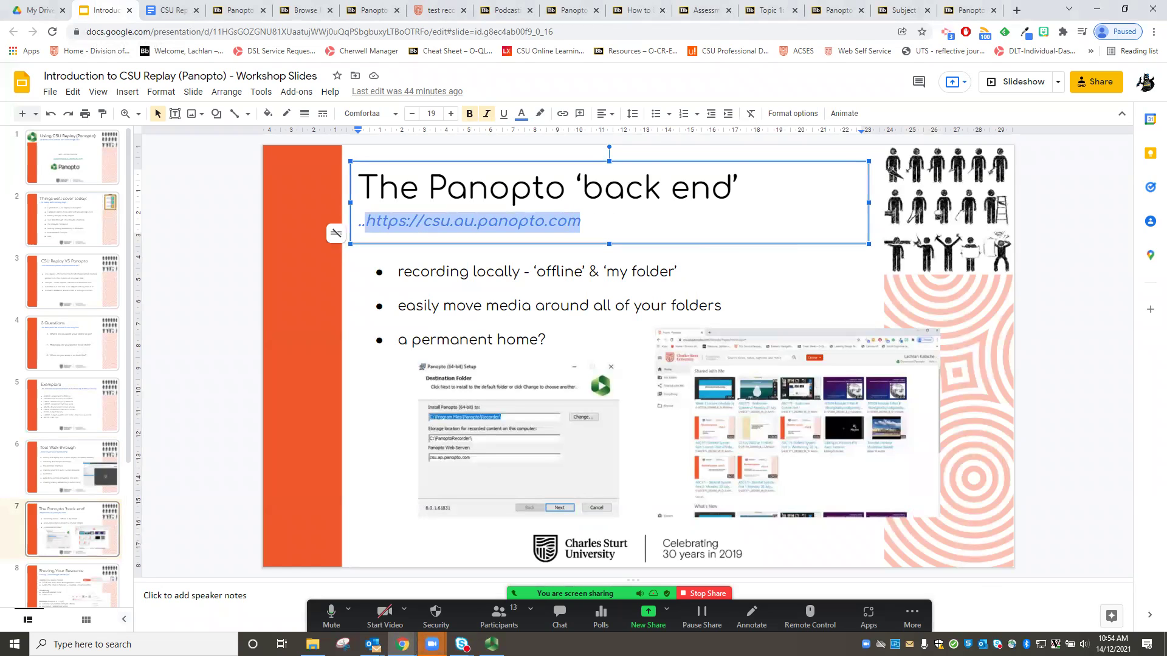
{"action": "left_click", "coordinate": [431, 644]}
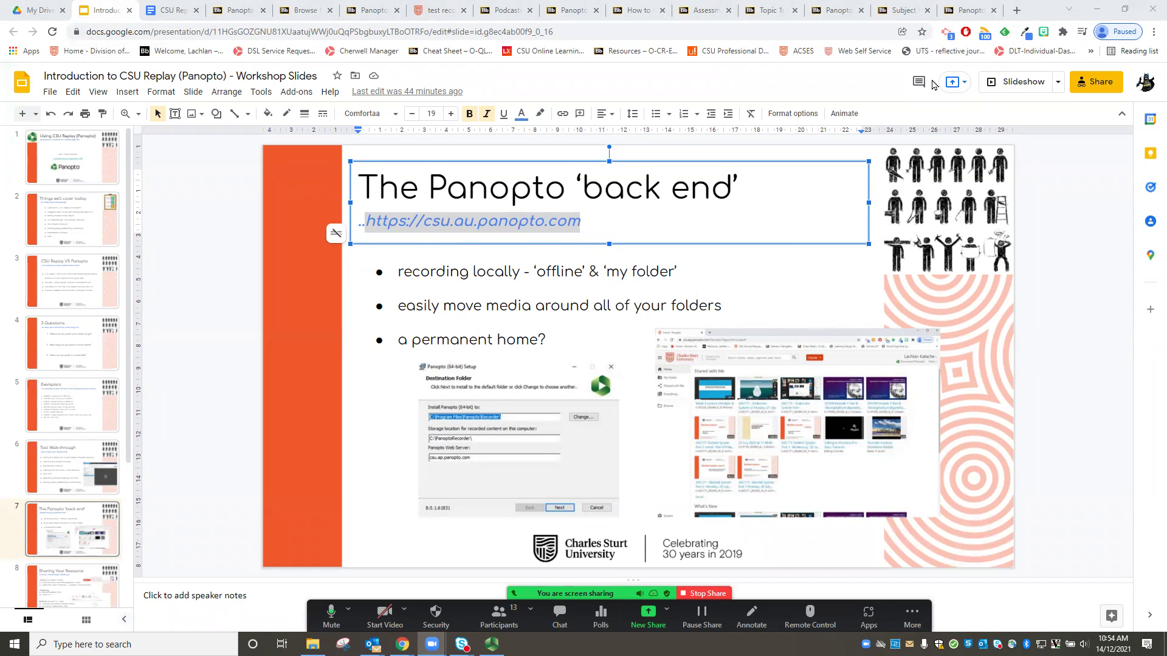
{"action": "left_click", "coordinate": [1018, 10]}
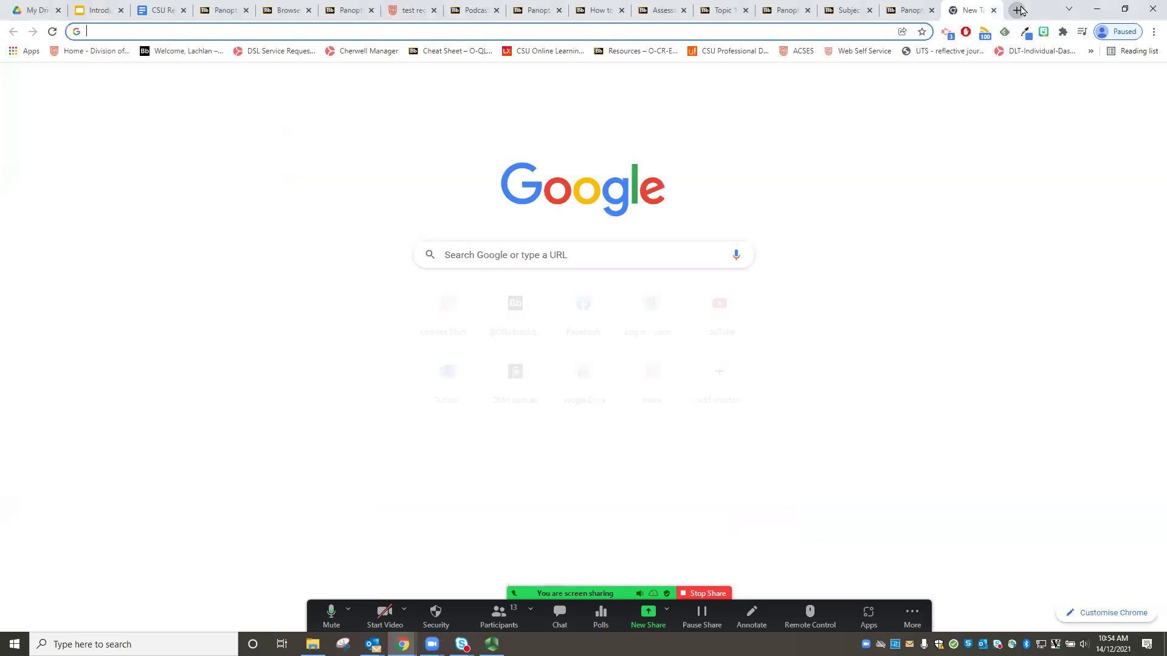
{"action": "key", "text": "ctrl+v"}
{"action": "key", "text": "Return"}
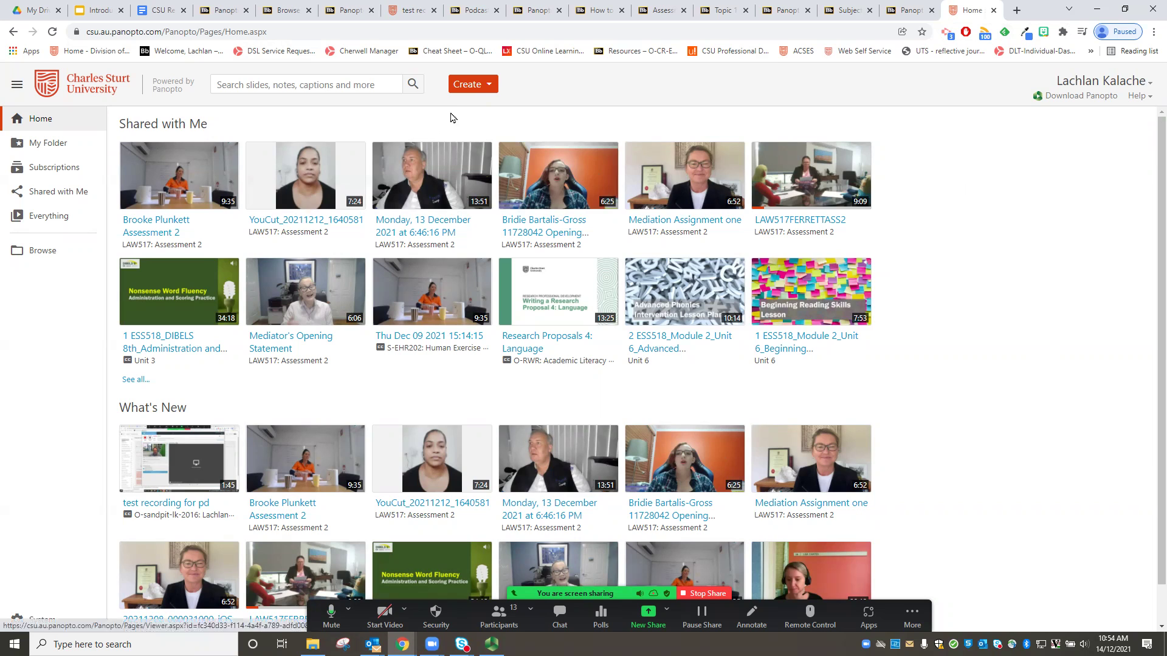
Review the options for creating content on the Panopto home page and open My Folder.
{"action": "left_click", "coordinate": [477, 87]}
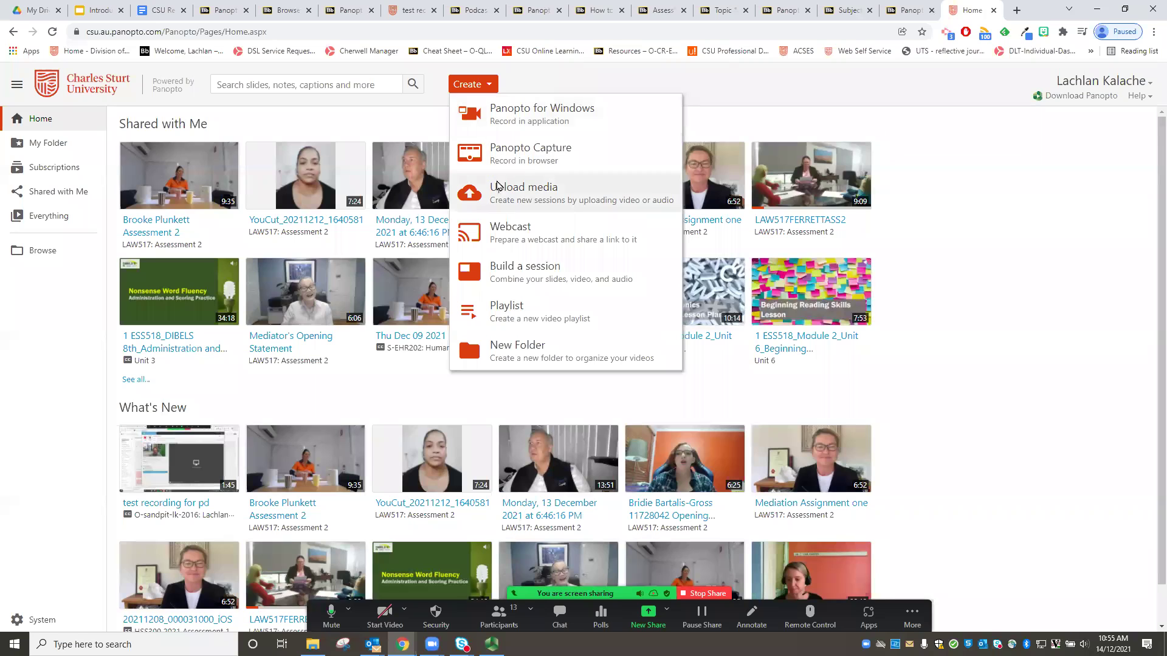
{"action": "left_click", "coordinate": [550, 79]}
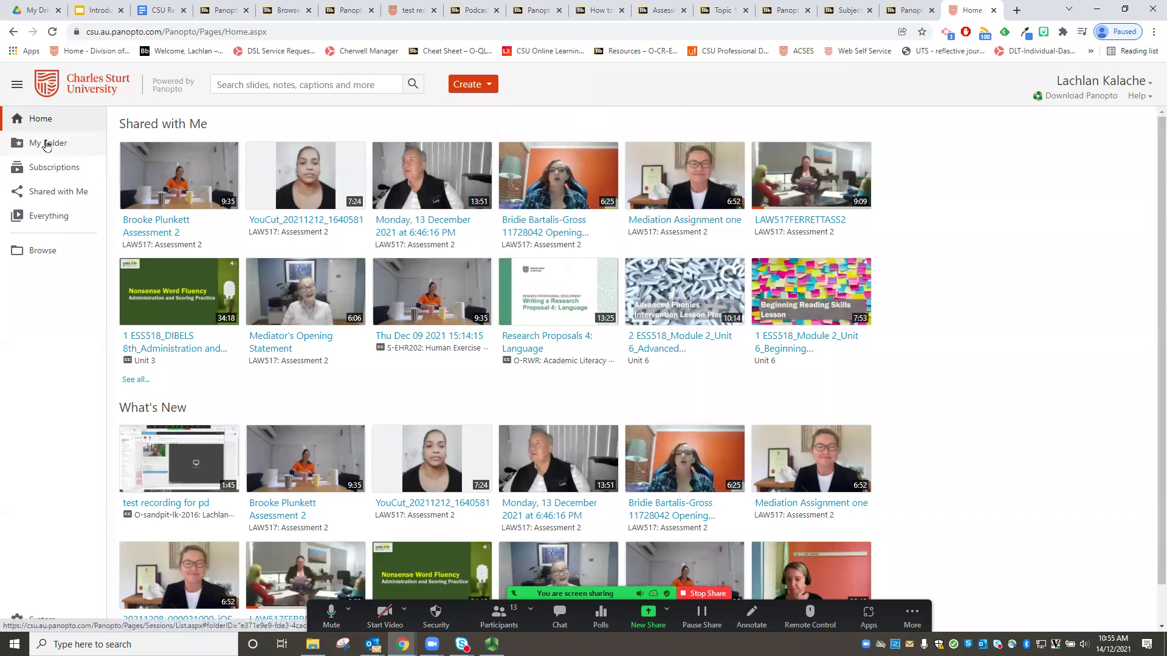
{"action": "left_click", "coordinate": [36, 145]}
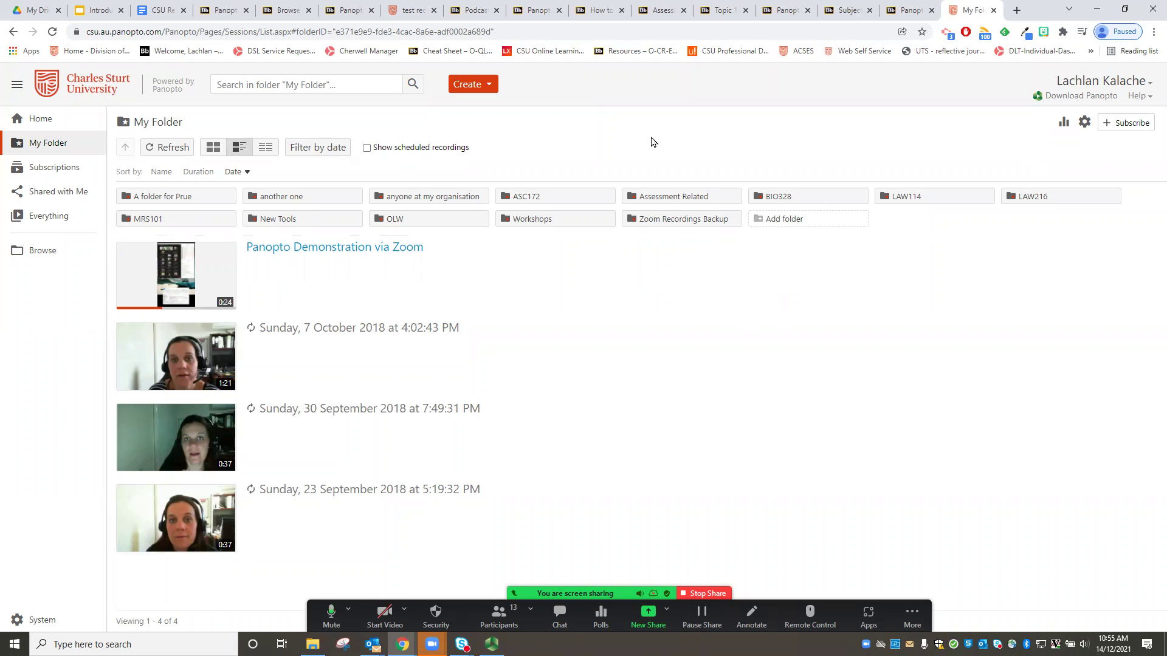
Add a folder named "Permanent folder for subject X" to My Folder.
{"action": "mouse_move", "coordinate": [688, 302]}
{"action": "mouse_move", "coordinate": [663, 283]}
{"action": "left_click", "coordinate": [808, 223]}
{"action": "type", "text": "Permanent fold"}
{"action": "type", "text": "er for subject X"}
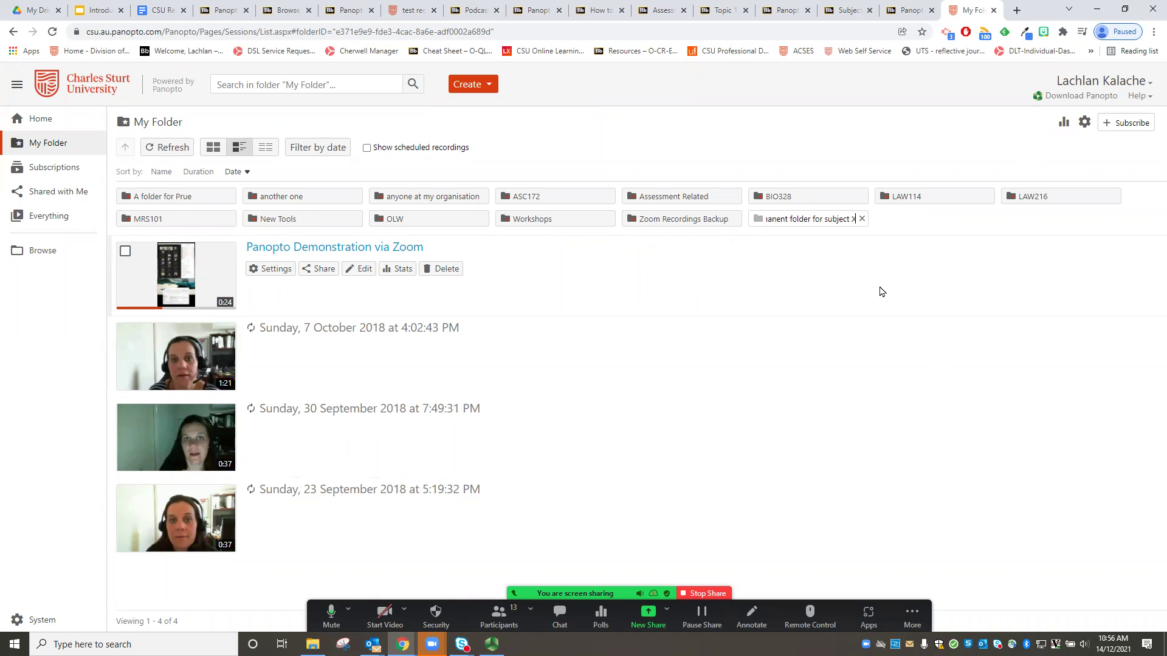
{"action": "key", "text": "Return"}
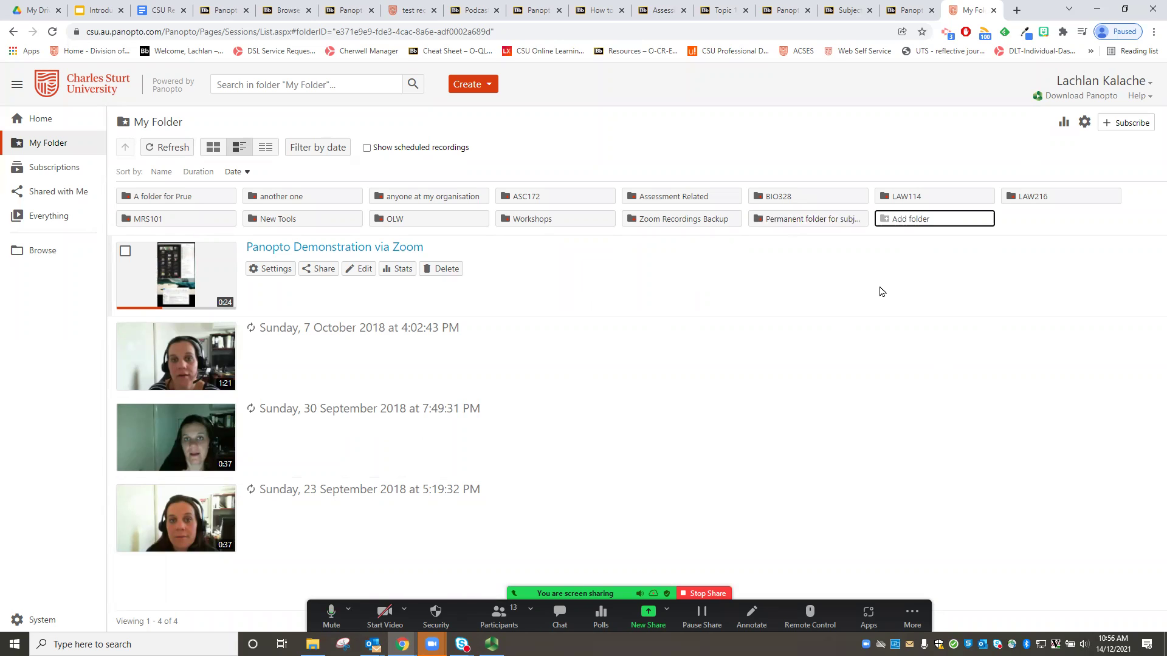
Open the "Permanent folder for subject X" folder and turn on the webcam video in the Zoom meeting.
{"action": "left_click", "coordinate": [798, 221]}
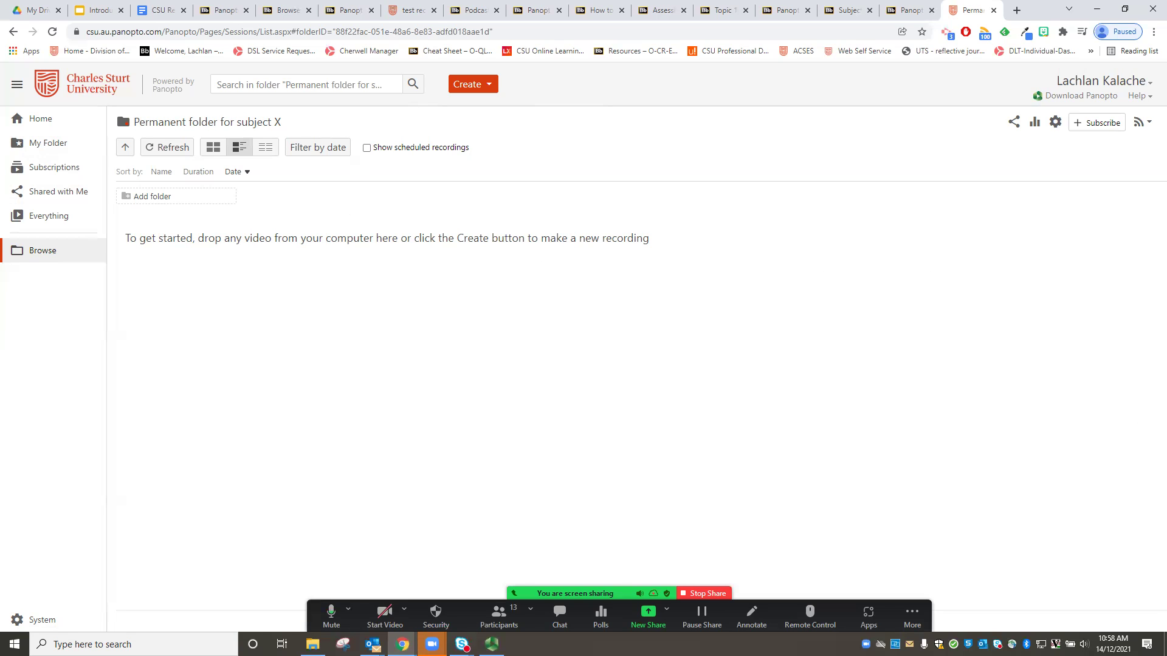
{"action": "key", "text": "alt+v"}
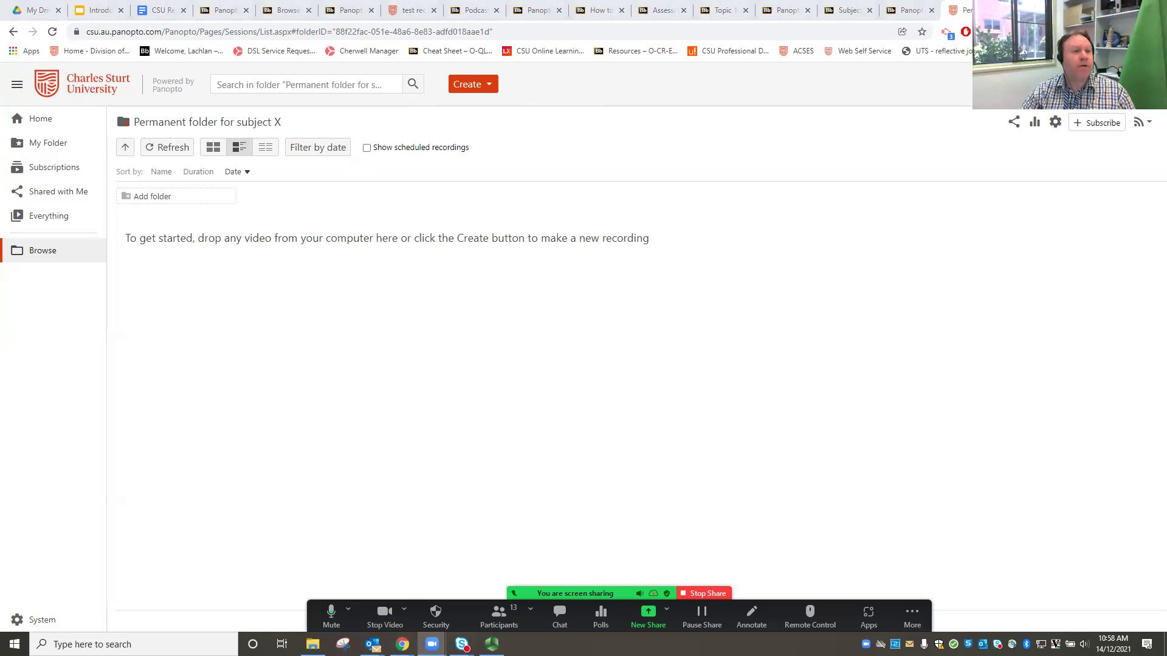